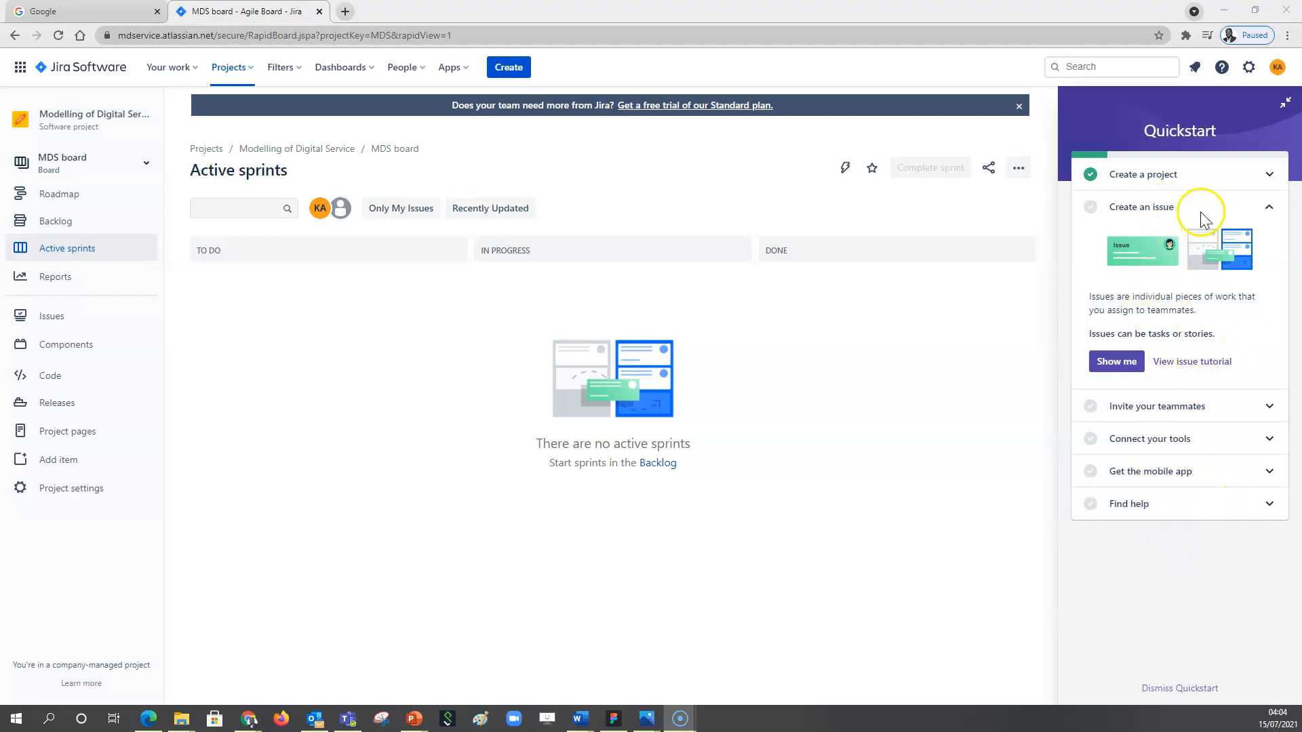
Dismiss the trial banner and rename the To Do column as Backlog in the MDS board settings
click(1023, 107)
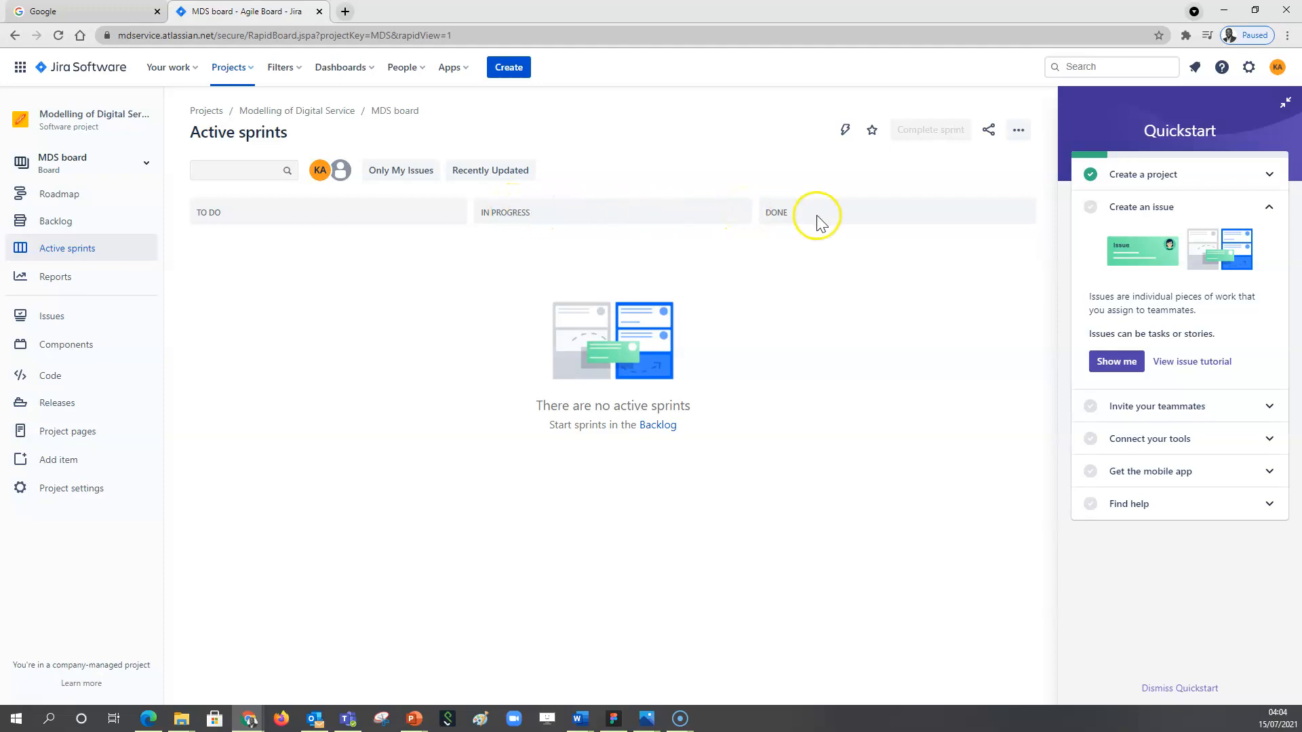
click(1019, 130)
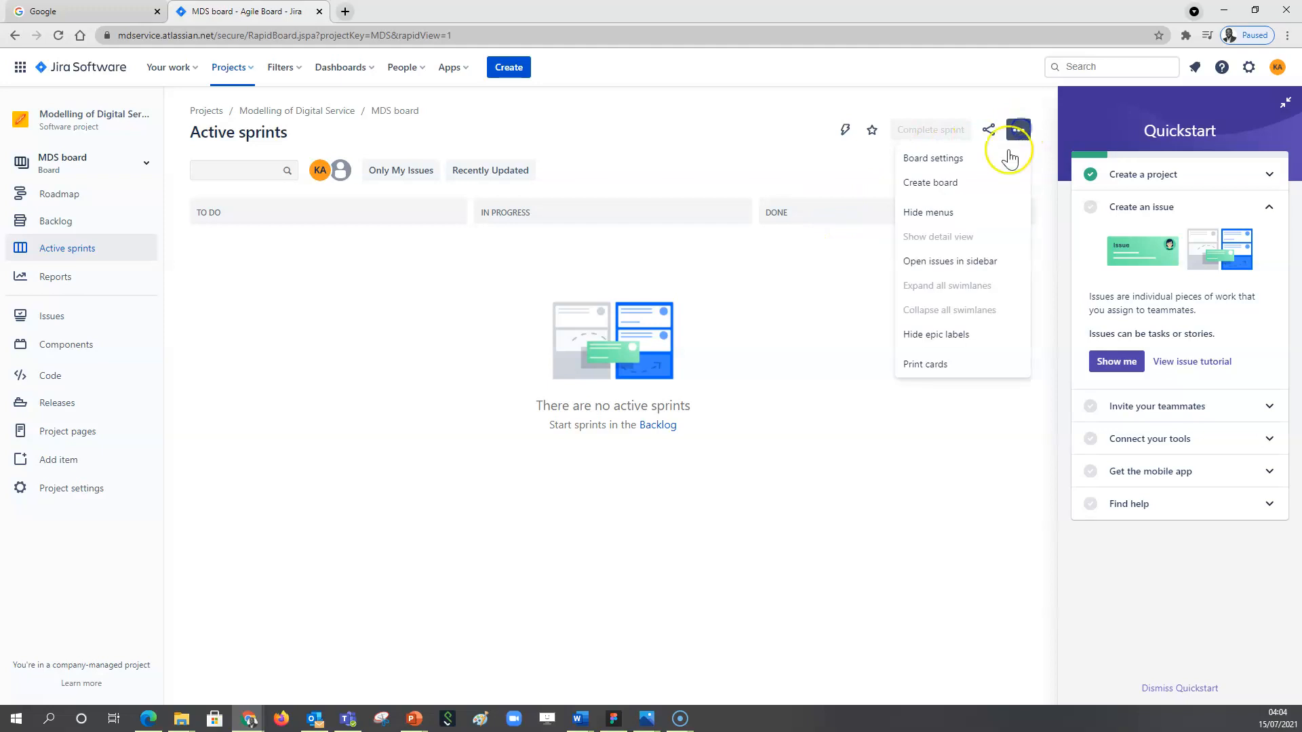
click(936, 171)
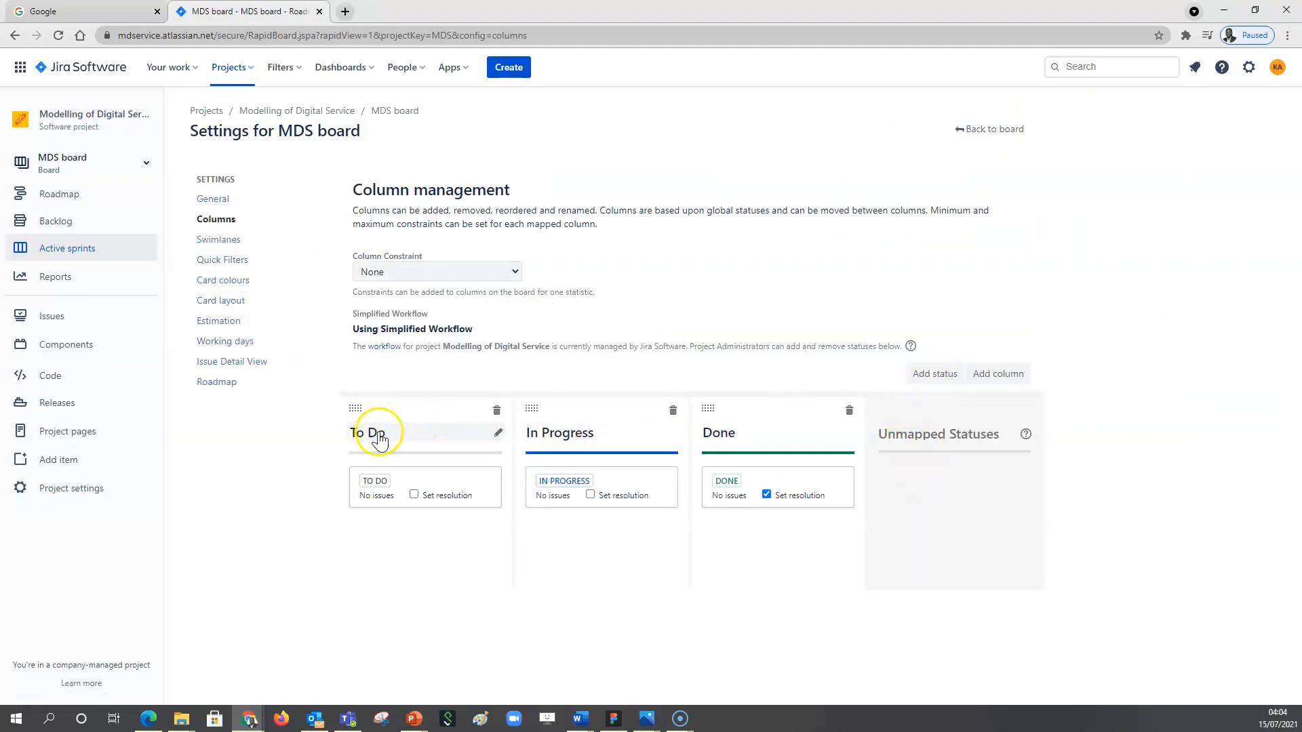
click(378, 436)
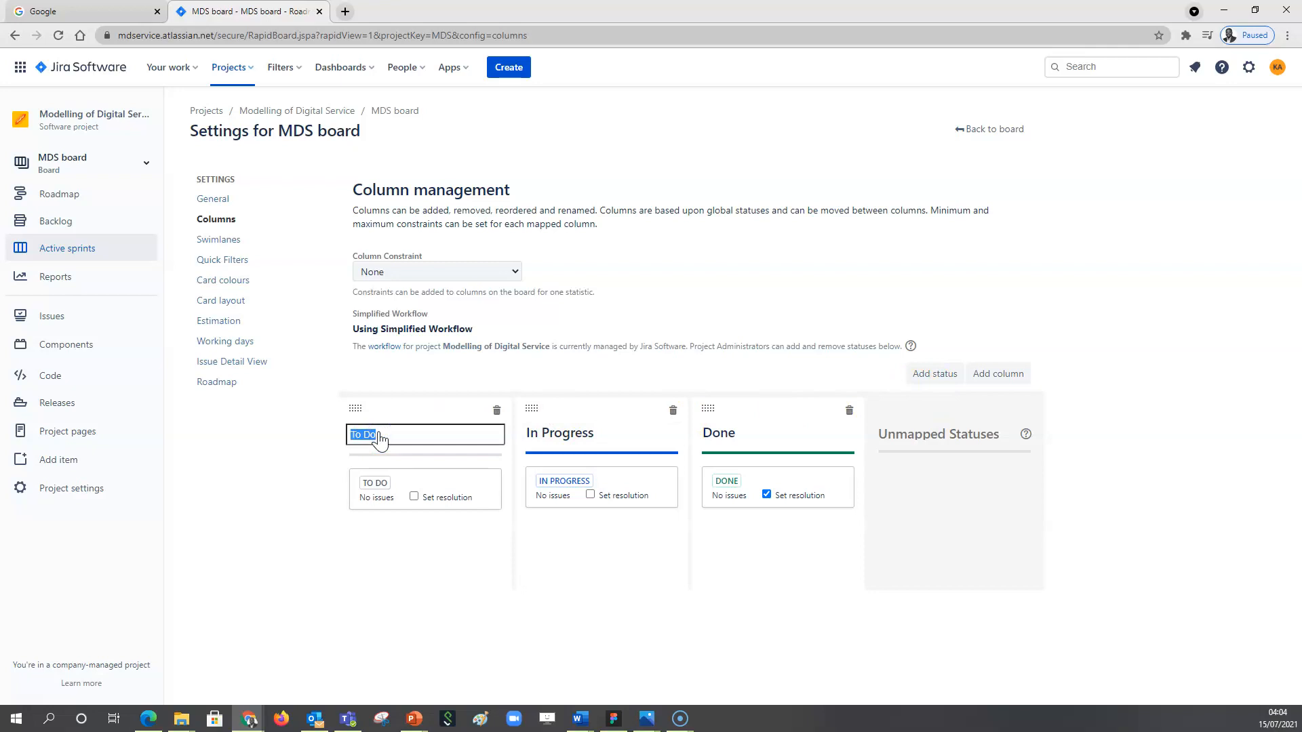
text(Backlog)
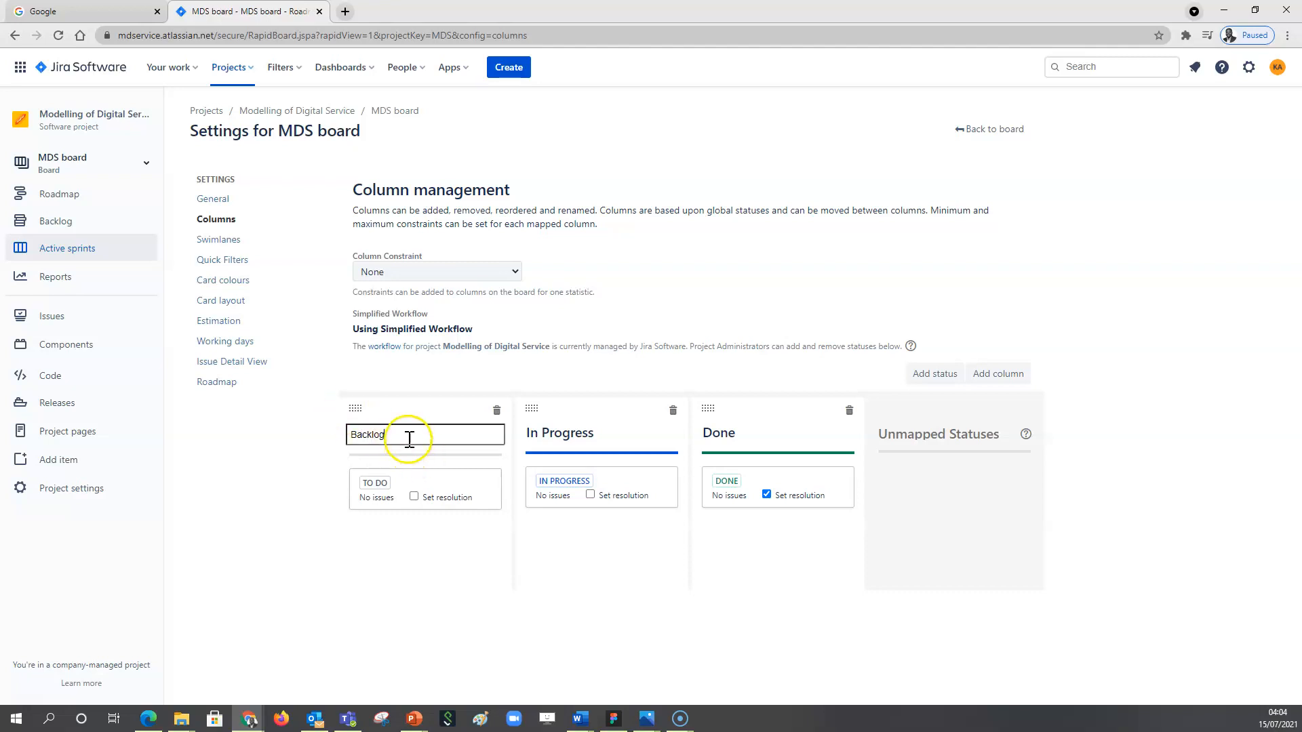
Add a column named Testing in the In Progress category and rename it as Ready For Testing
click(991, 375)
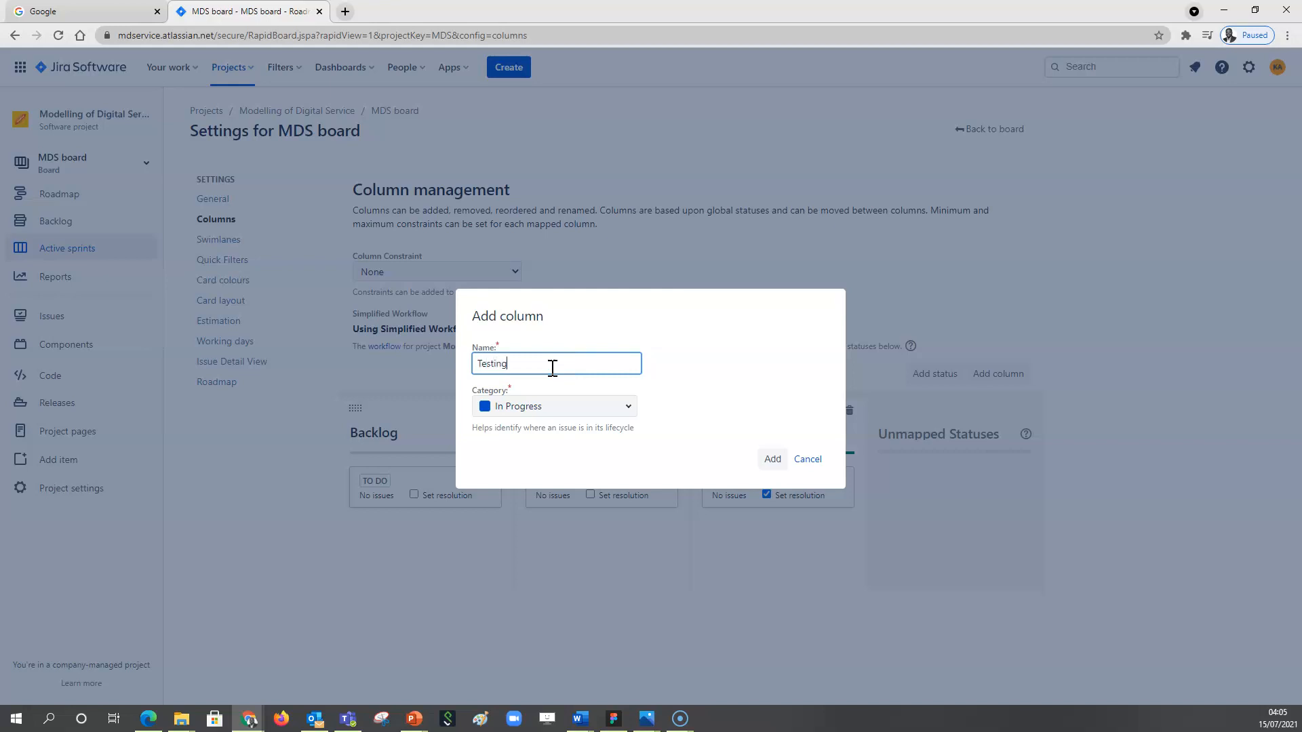
click(773, 459)
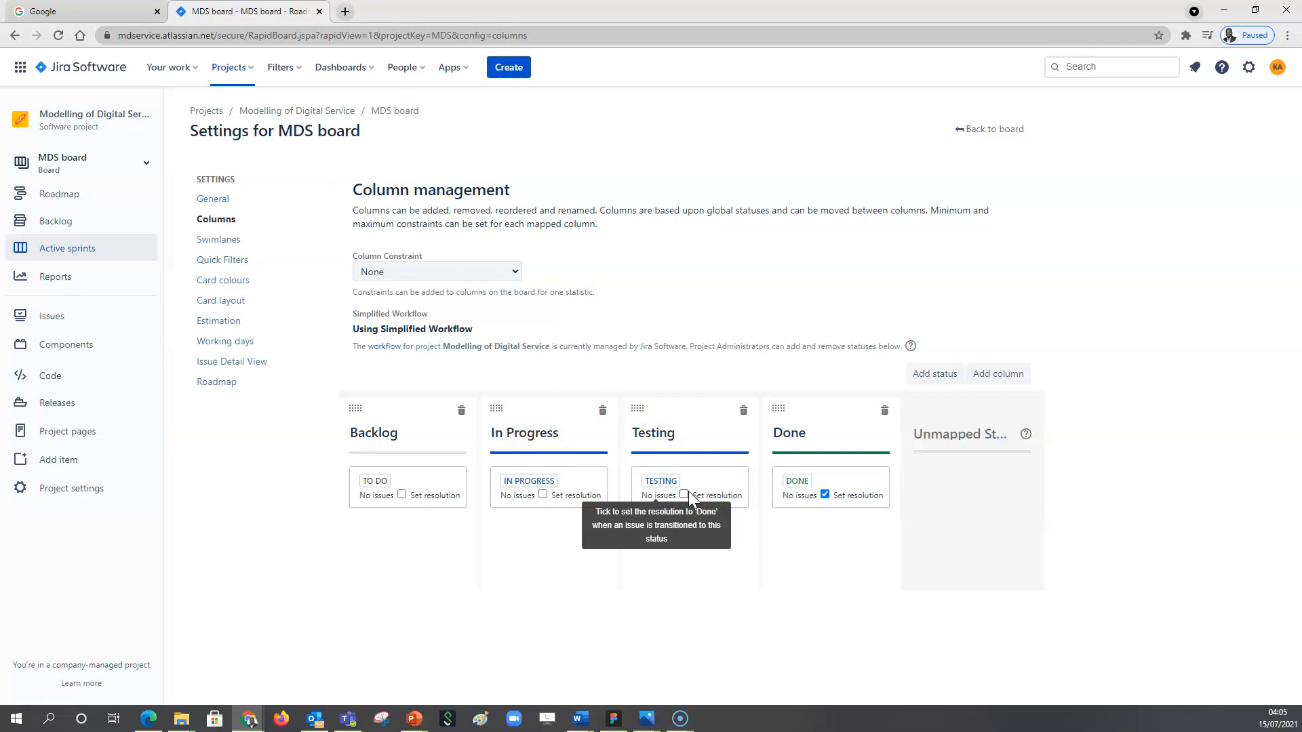
click(648, 435)
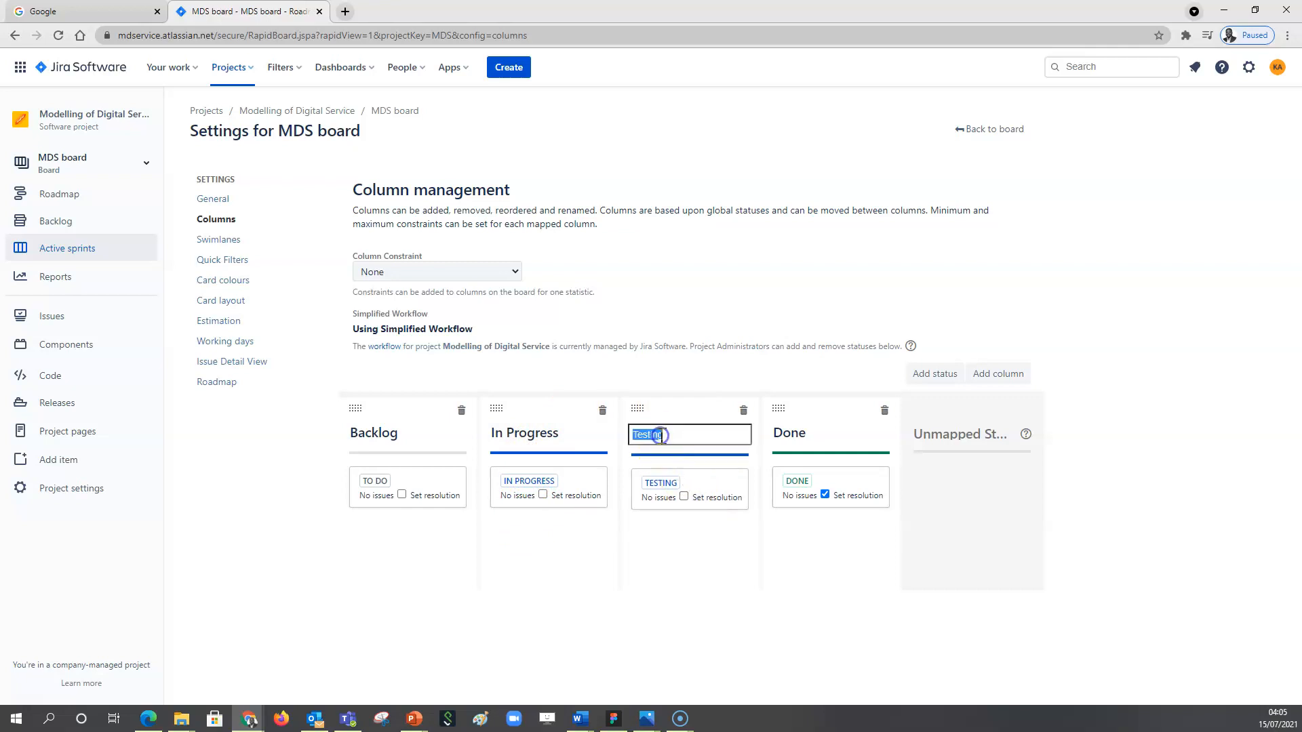
click(677, 435)
text(Ready For)
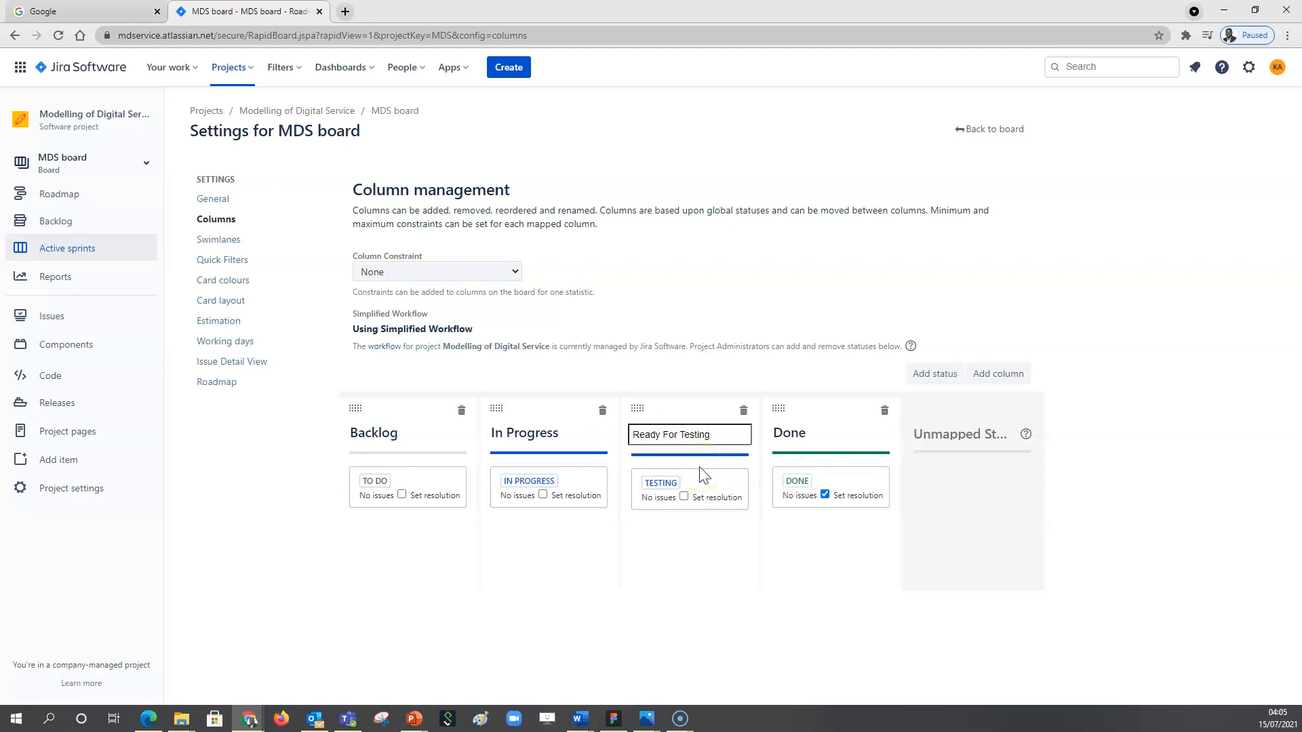
click(690, 444)
Add a column named UAT in the In Progress category
click(995, 375)
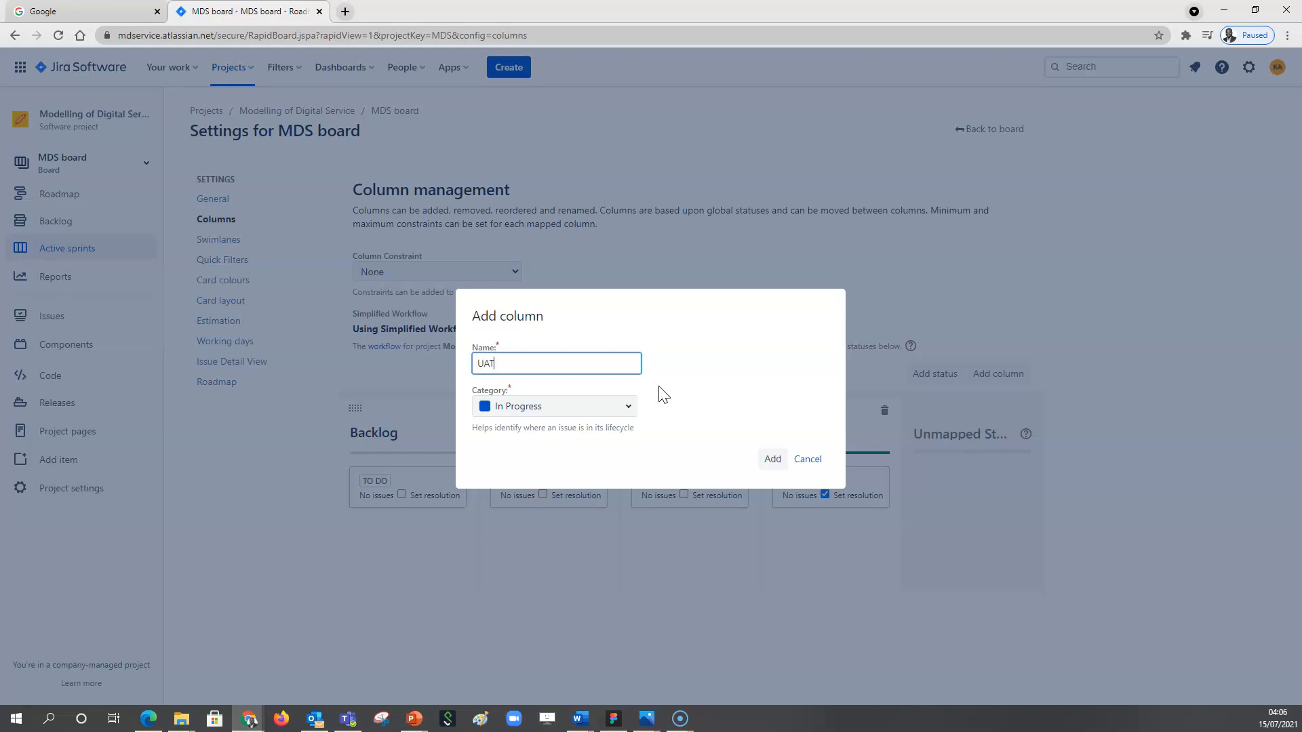
click(773, 459)
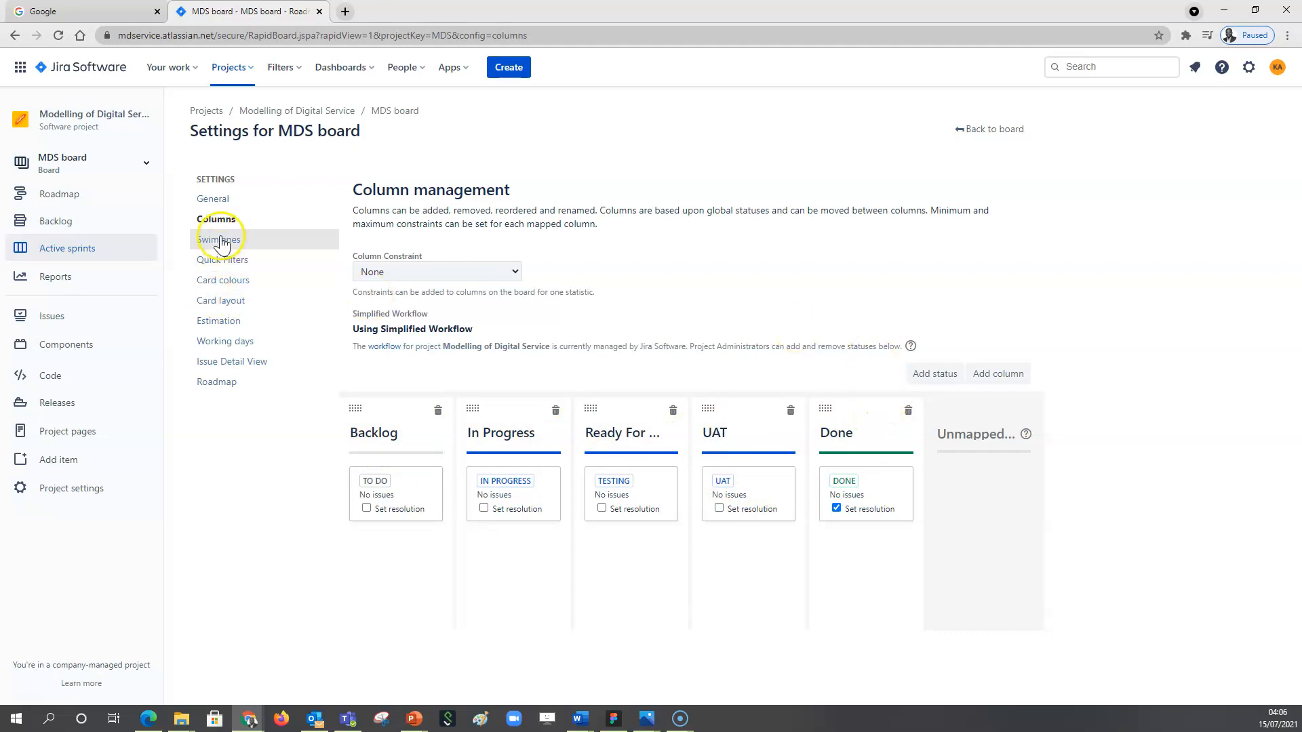
Base the board's card colours on Issue Types
click(228, 285)
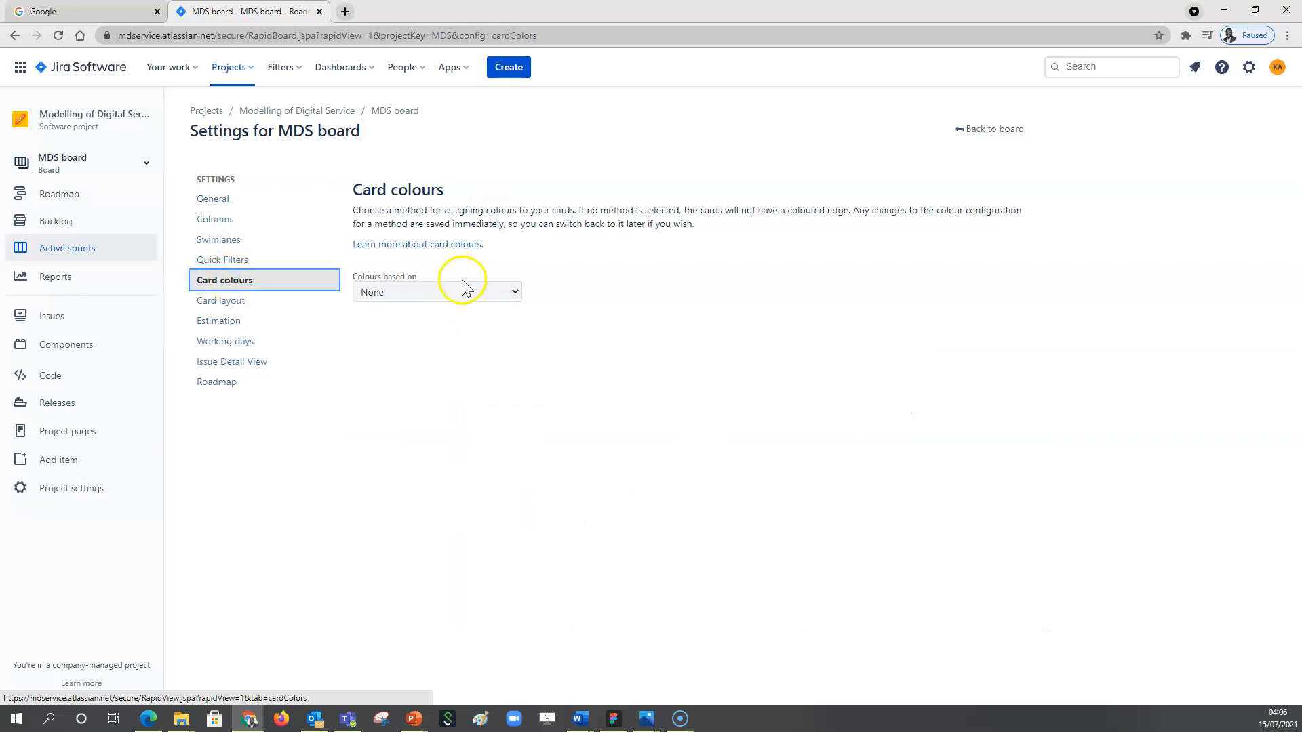
click(421, 294)
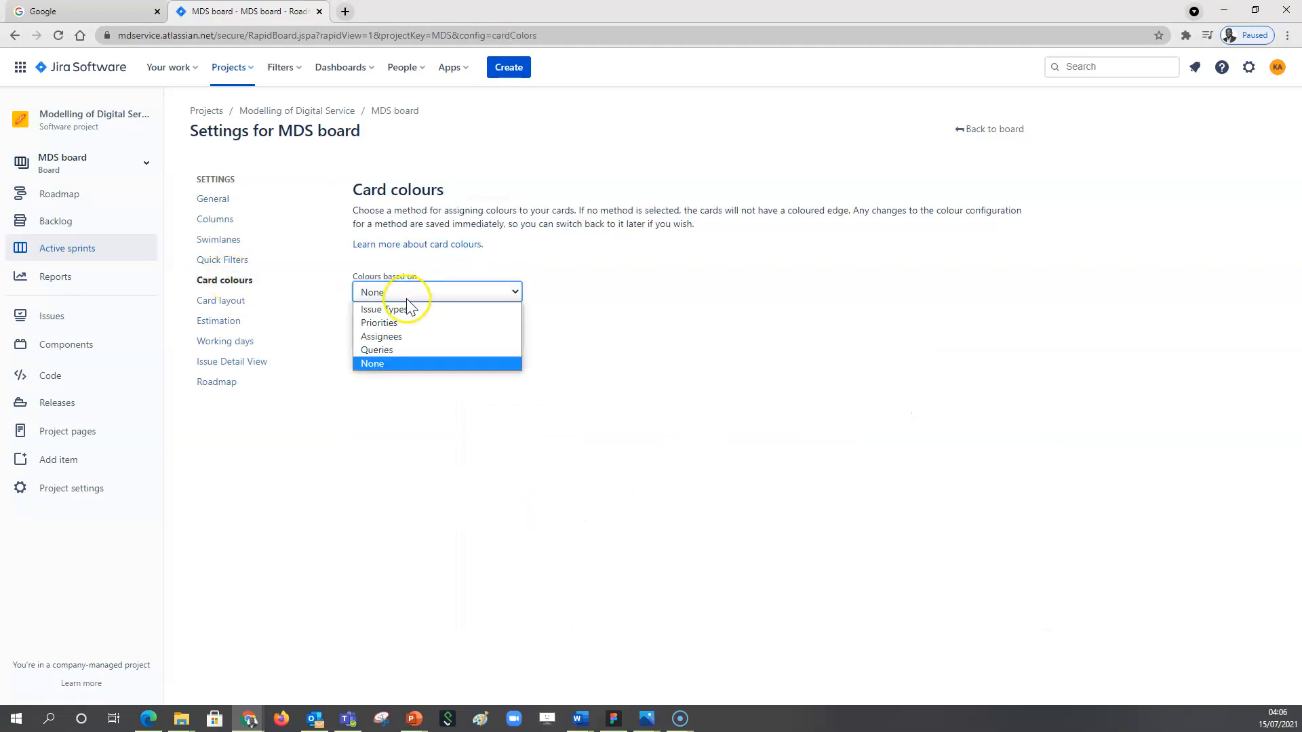
click(400, 312)
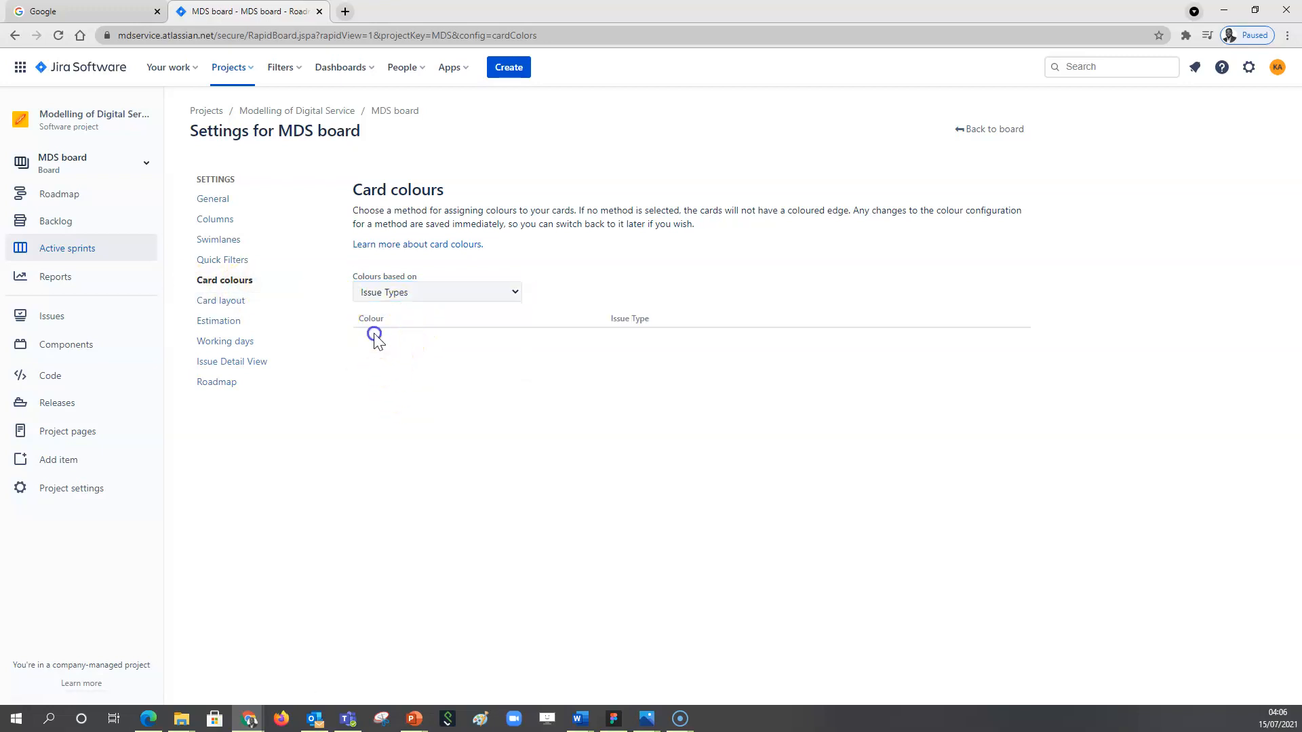
Enable Days in column in the card layout settings and return to the board
click(229, 309)
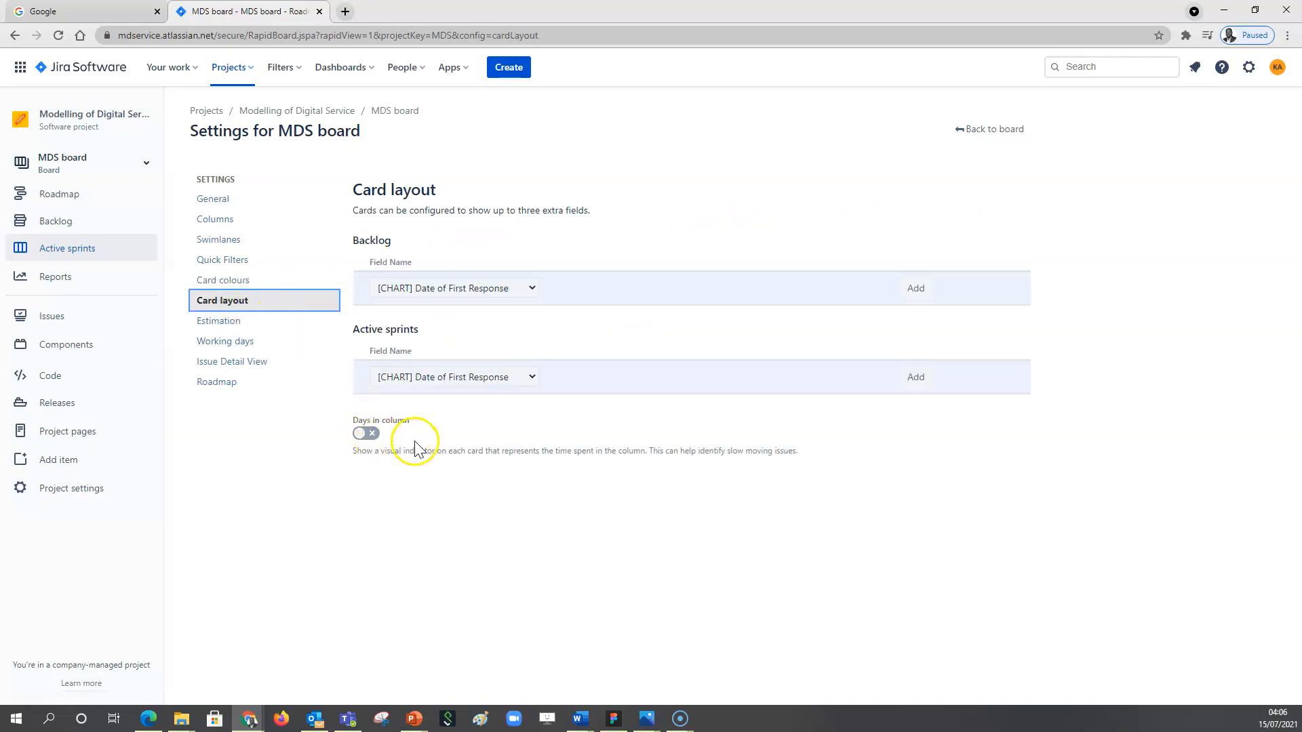
click(365, 438)
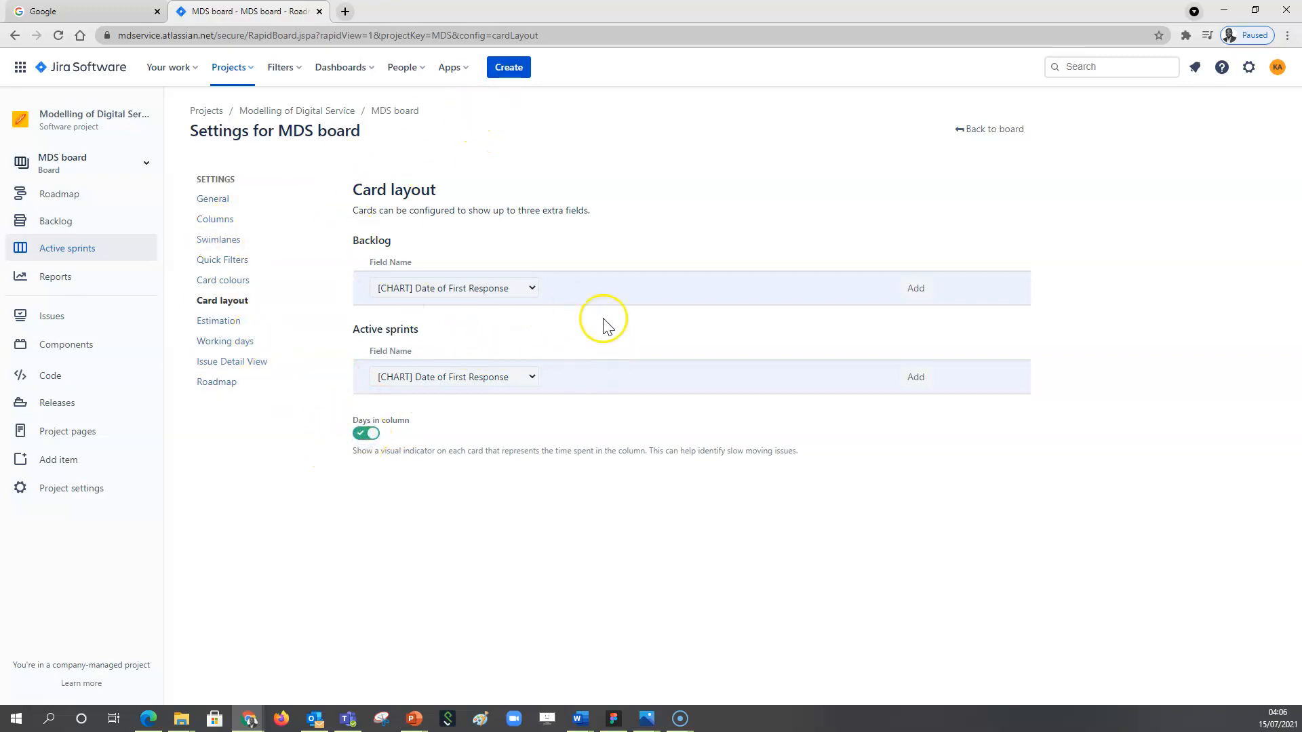
click(970, 129)
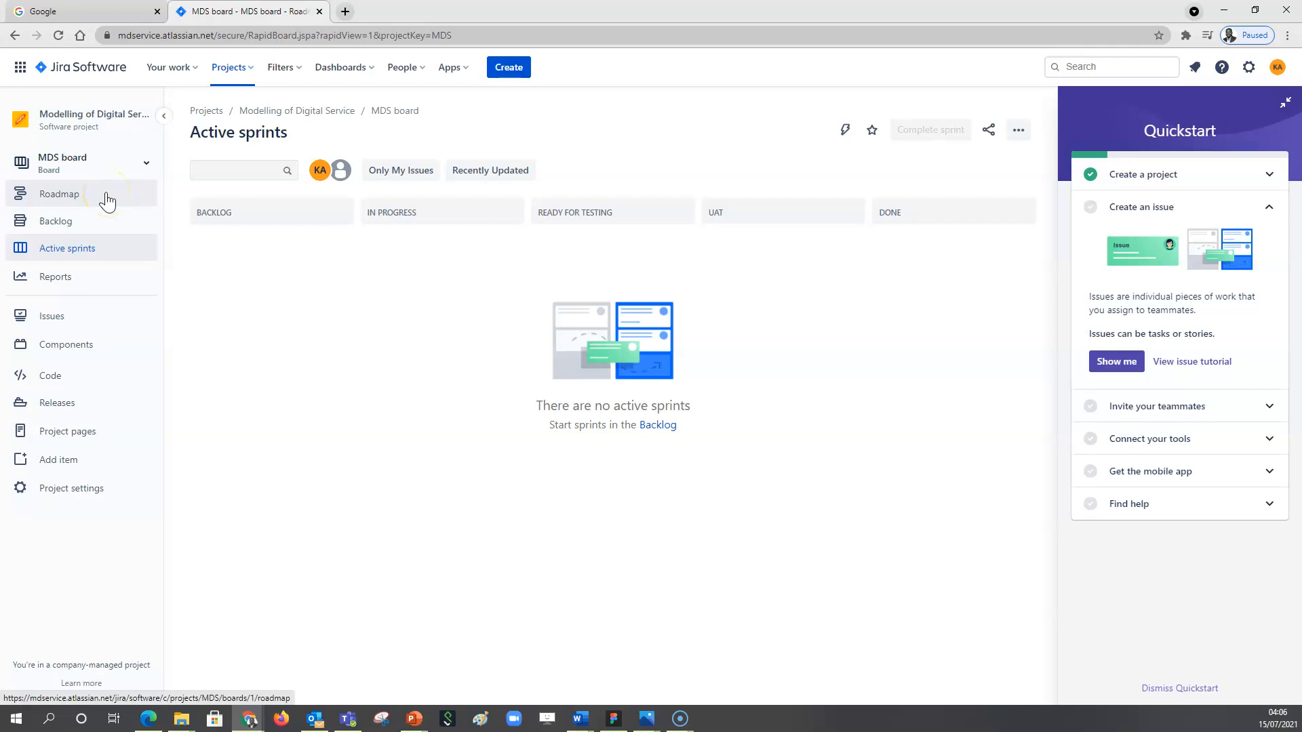
Create an epic named Global Artistic Service Platform on the roadmap
click(59, 200)
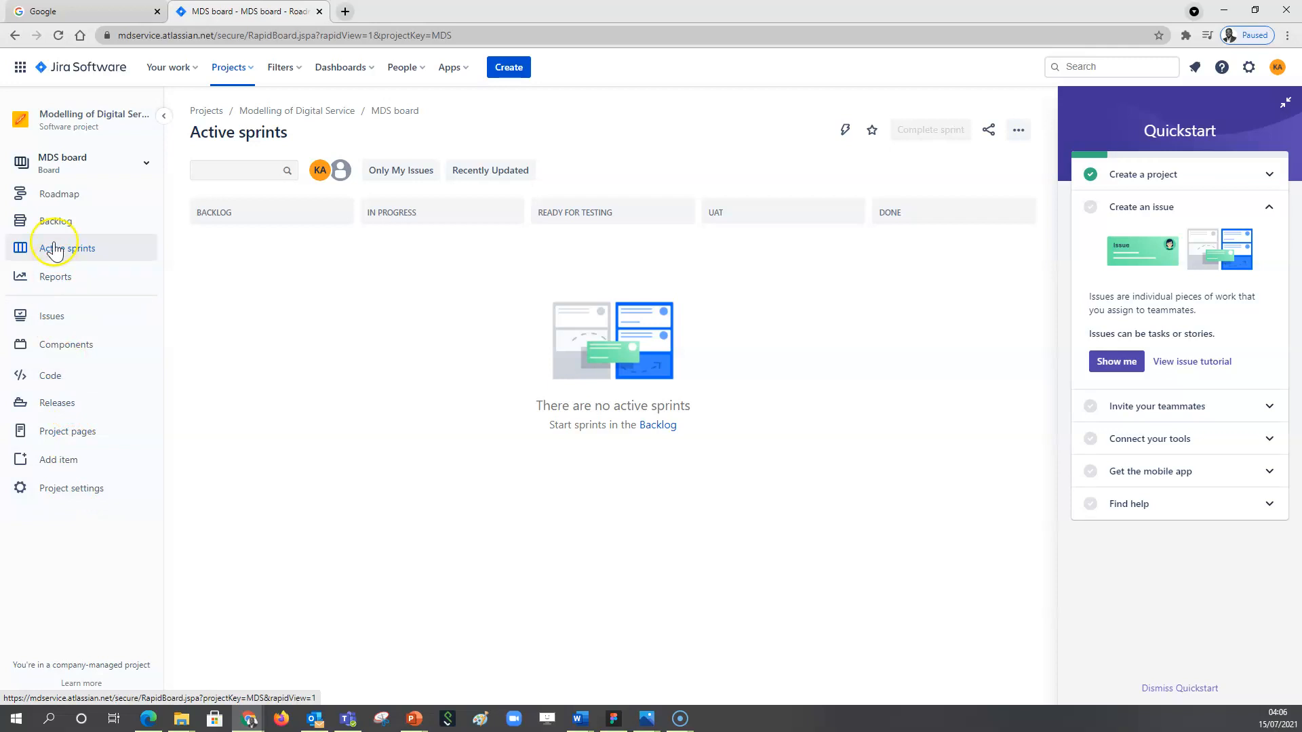
click(59, 197)
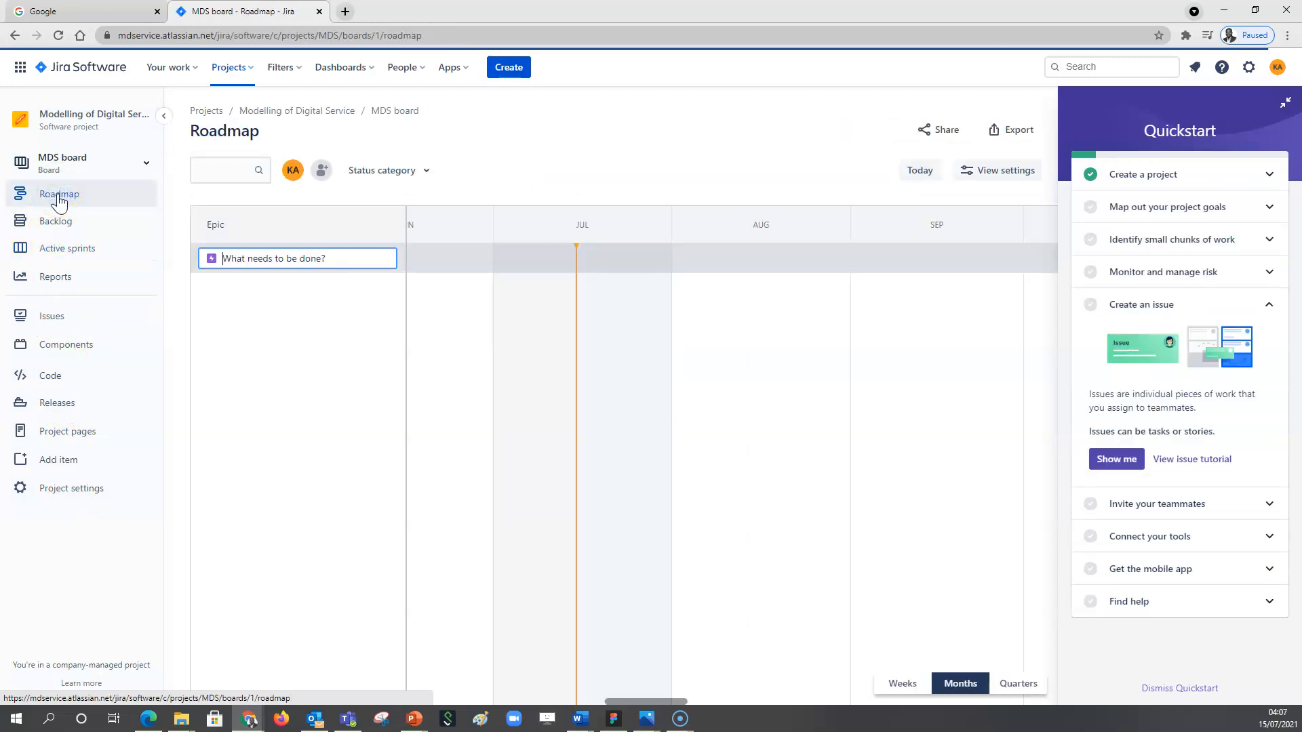
click(266, 260)
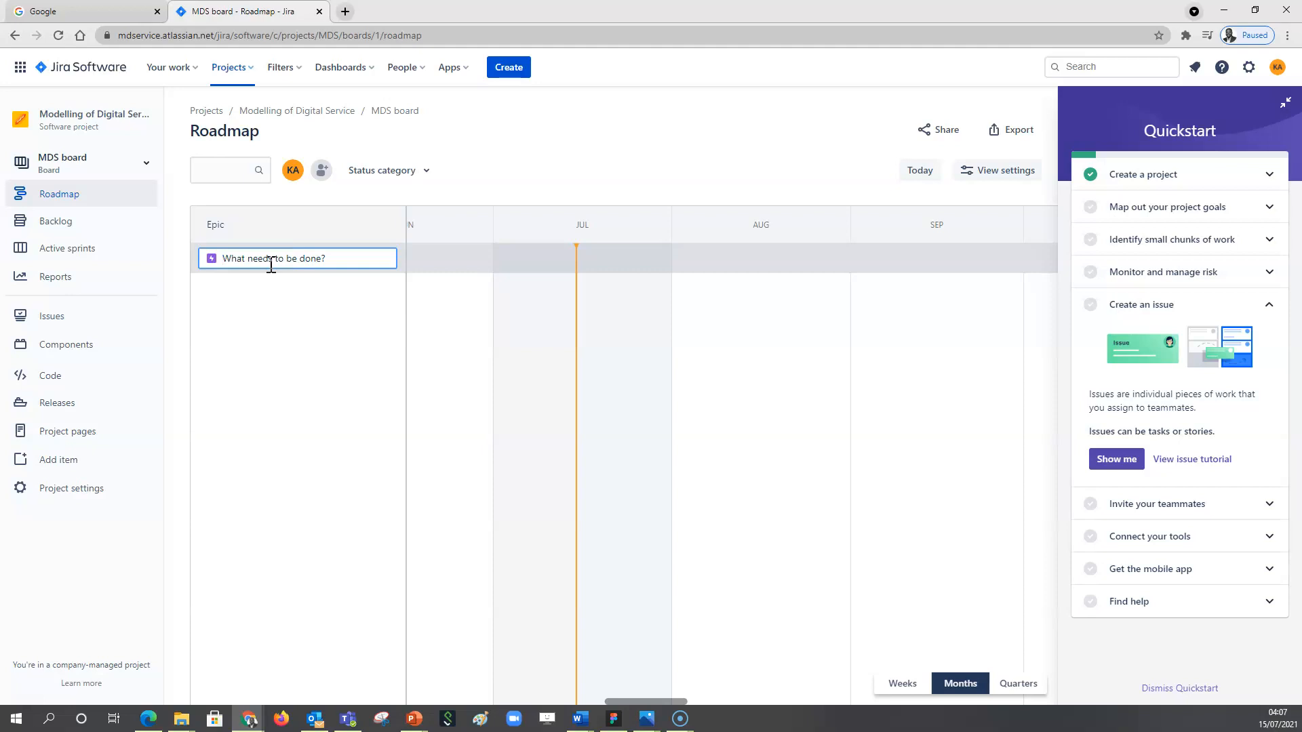
text(gLOBA)
key(BackSpace)
key(BackSpace)
key(BackSpace)
key(BackSpace)
key(BackSpace)
text(Global)
text(Artistics)
right_click(271, 264)
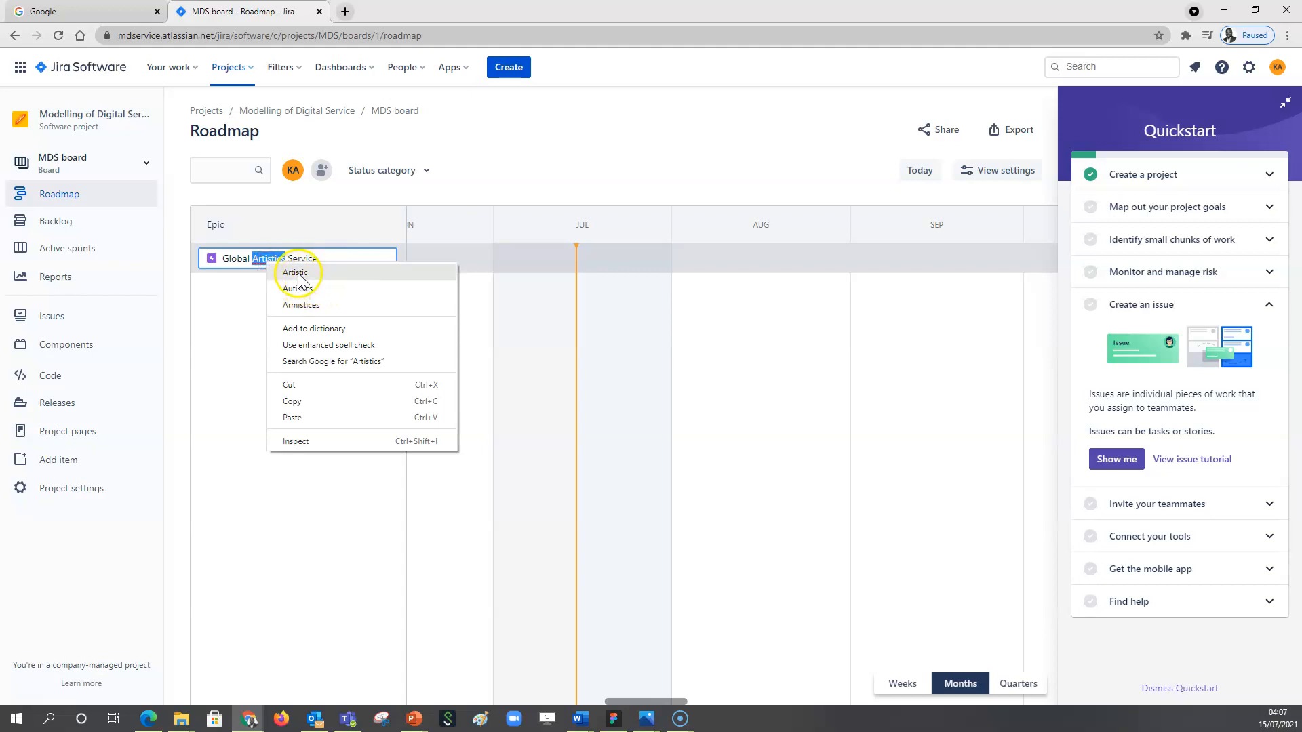
click(292, 272)
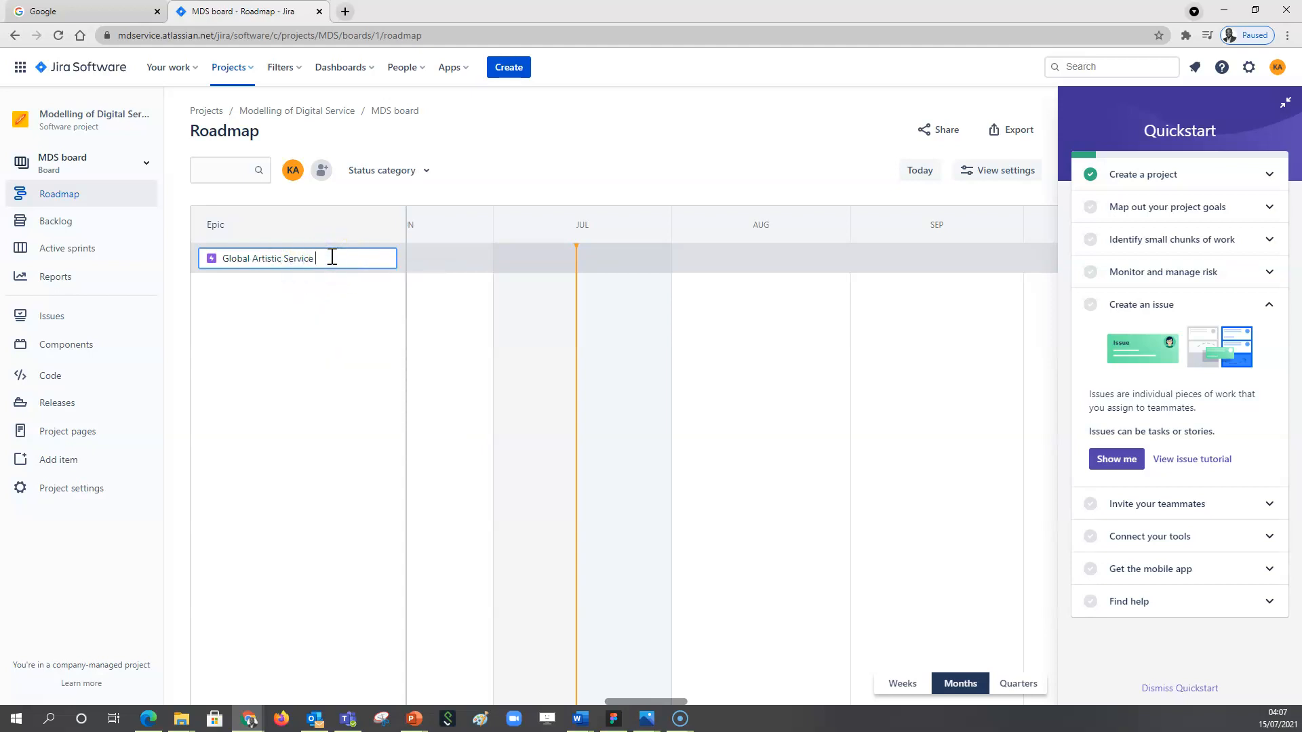
text(Platform)
click(317, 337)
click(320, 319)
click(320, 318)
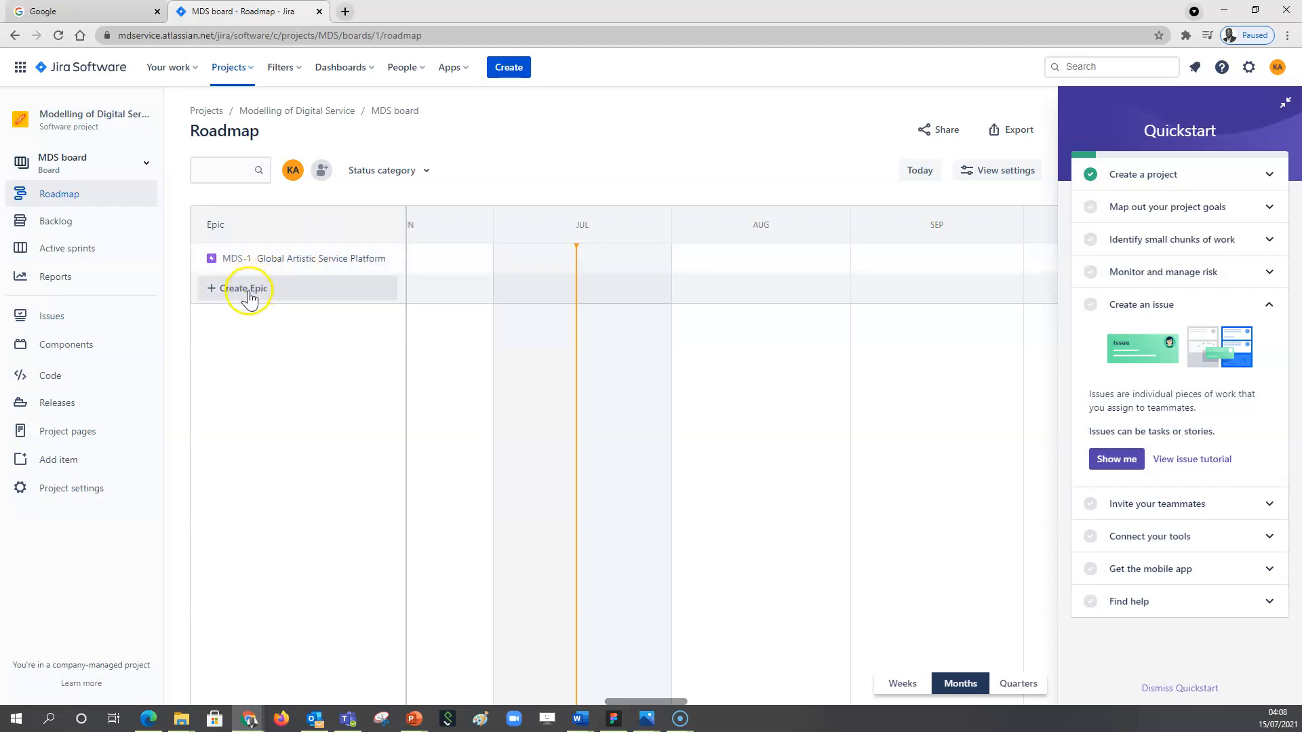
Create a second roadmap epic named Axure RP
click(251, 291)
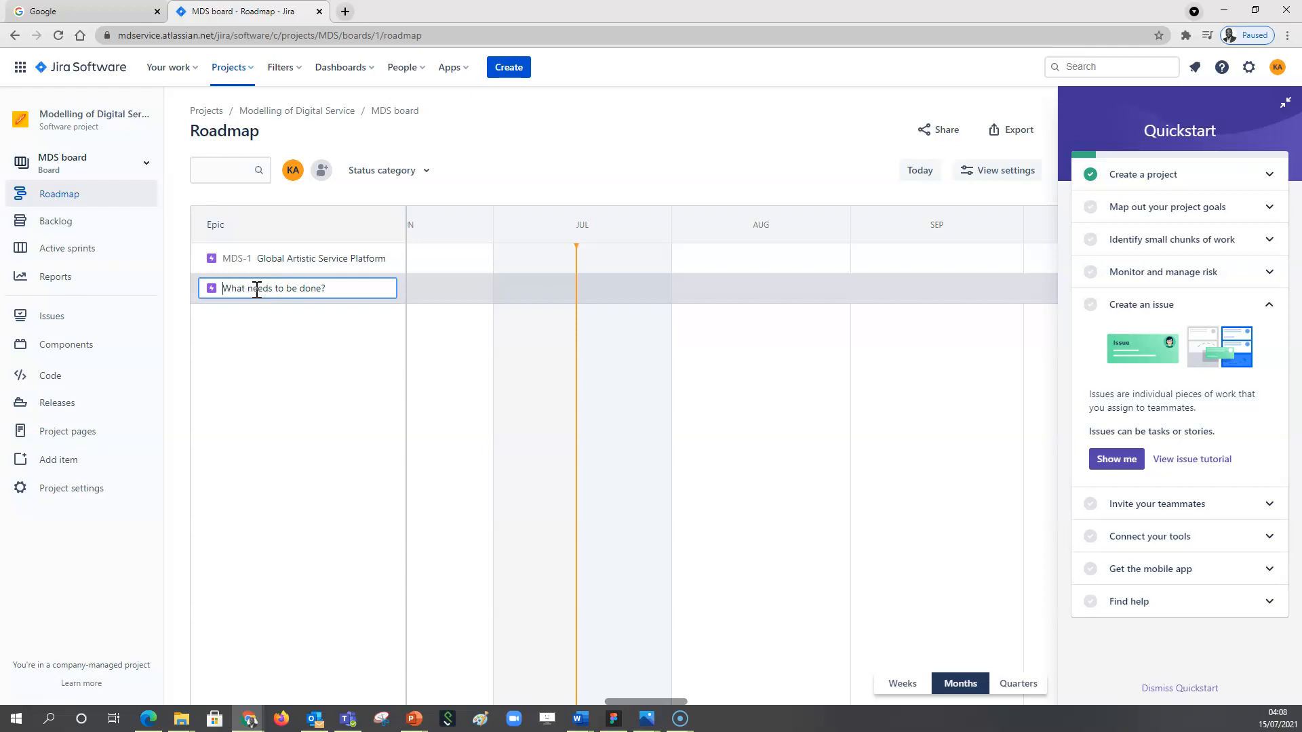
text(Axure RP)
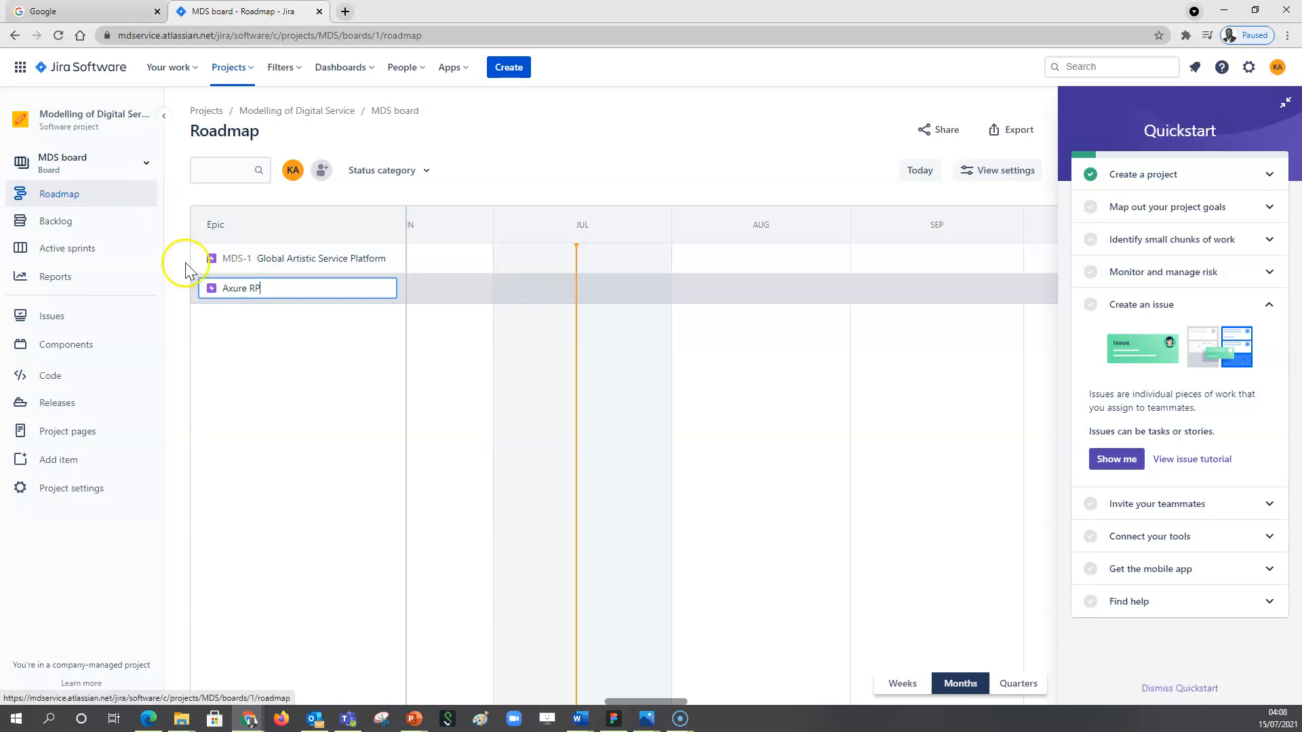
click(290, 344)
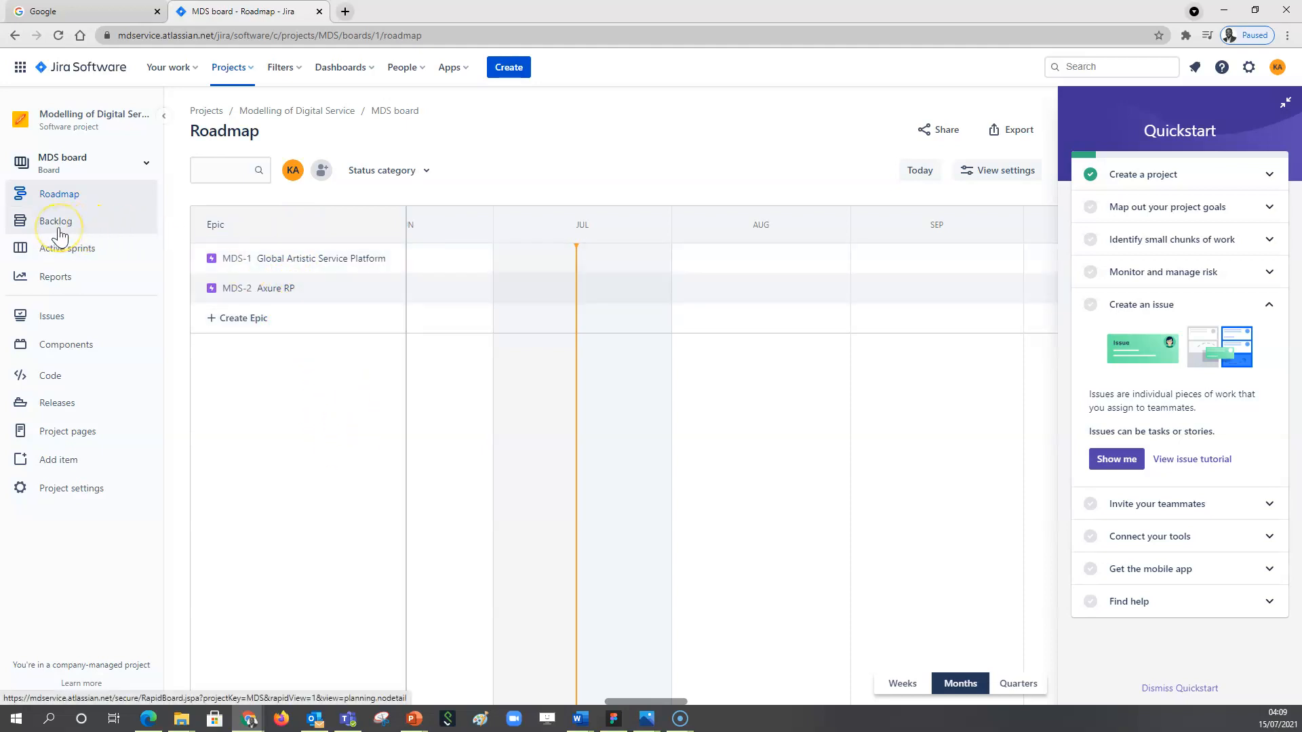
Schedule the Global Artistic Service Platform epic on the timeline from 2021/08/16 to the end of October
click(277, 263)
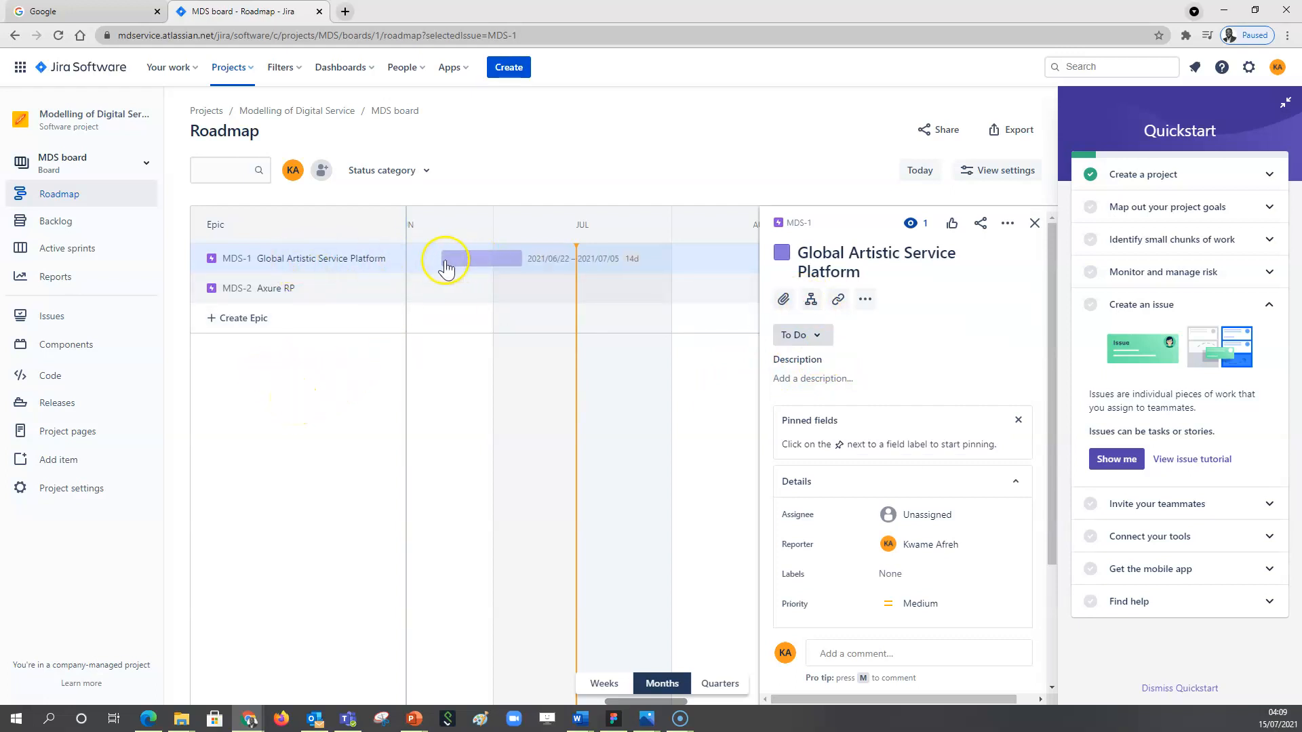
click(461, 262)
mouse_move(539, 259)
drag(540, 258, 693, 257)
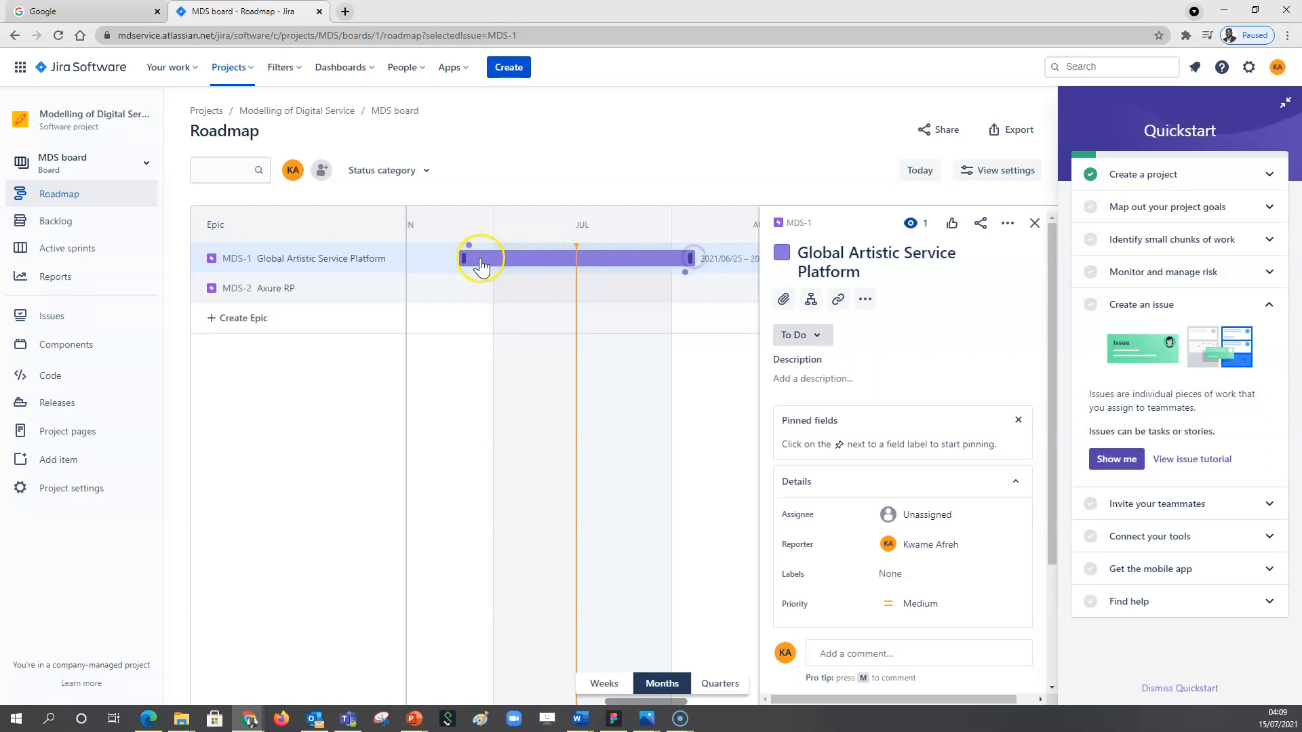
click(1034, 224)
drag(615, 267, 913, 255)
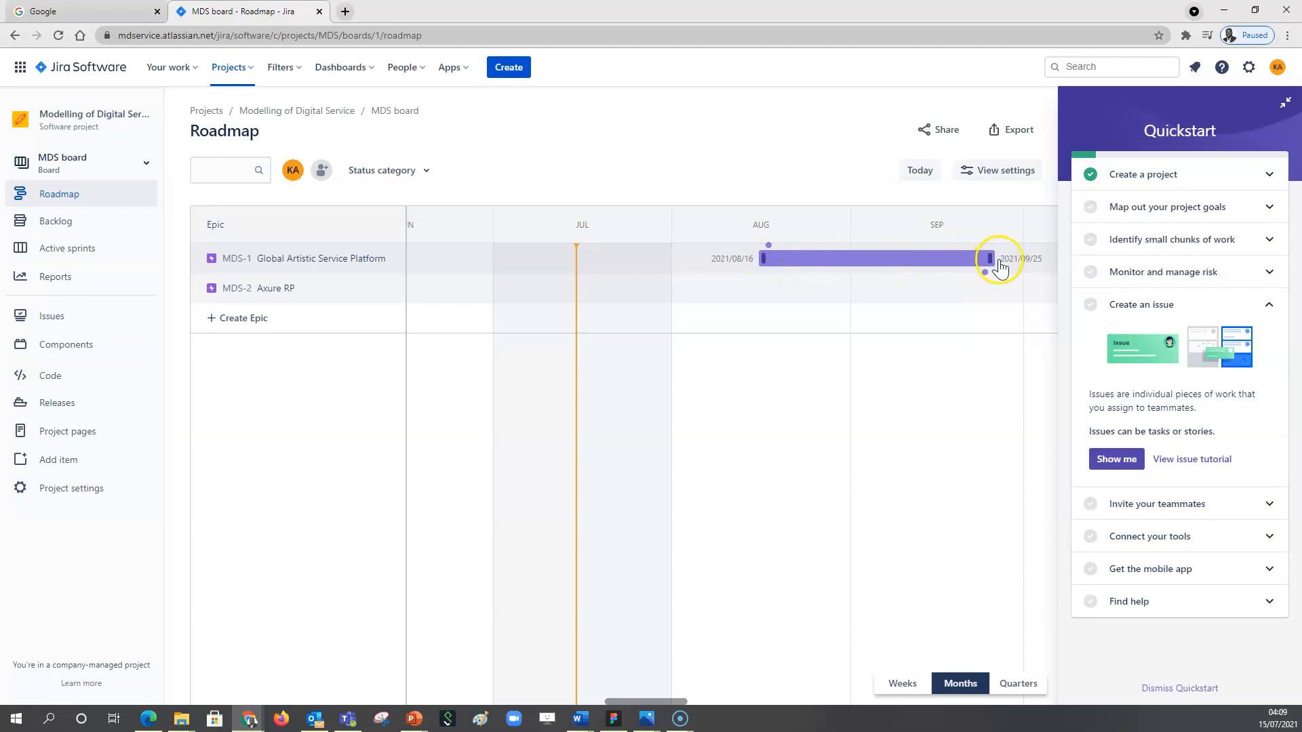
drag(645, 702, 674, 702)
drag(692, 261, 902, 270)
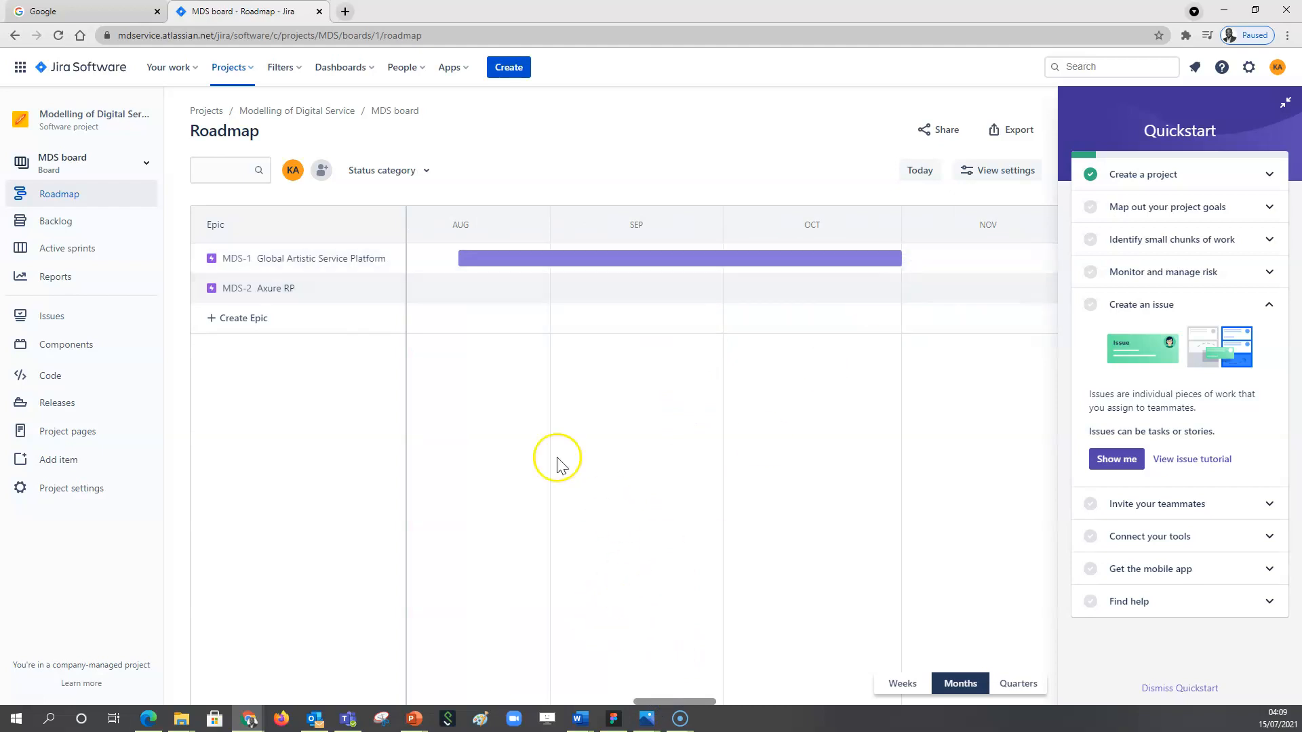
Schedule the Axure RP epic on the timeline from 2021/08/16 to 2021/08/31
mouse_move(314, 290)
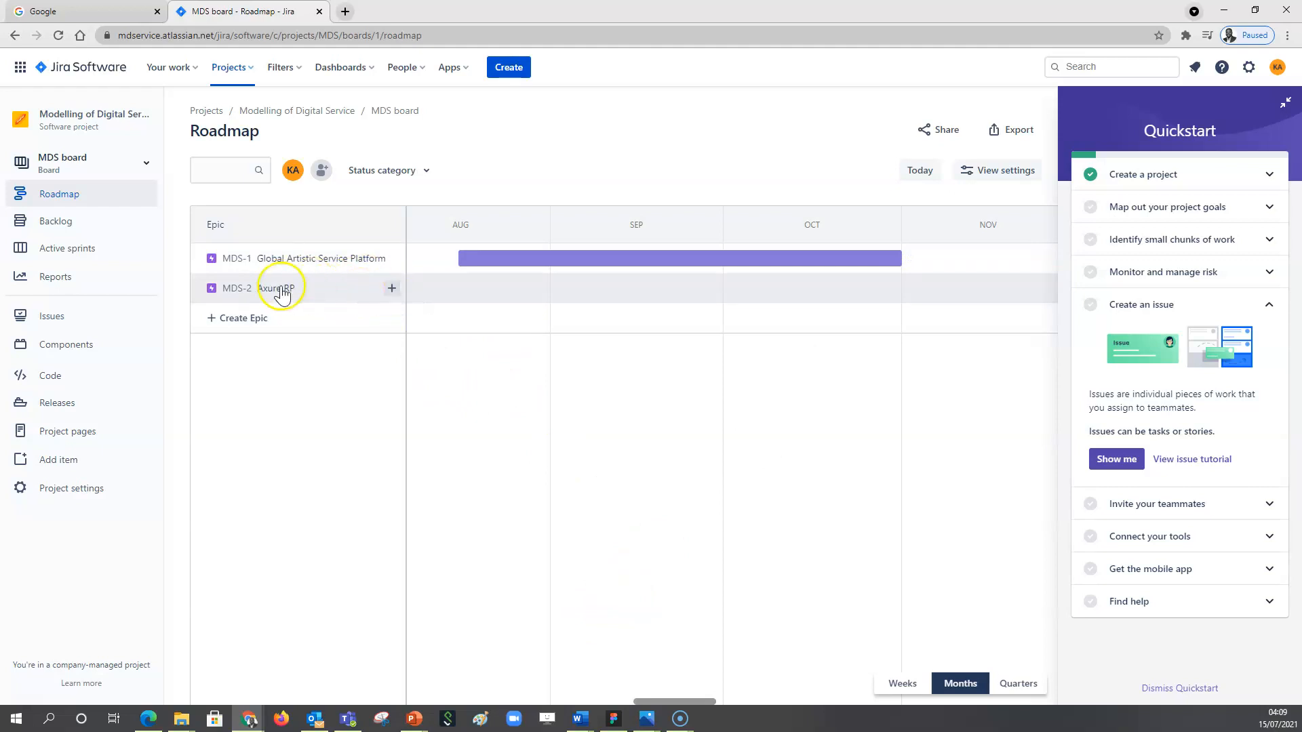
click(467, 295)
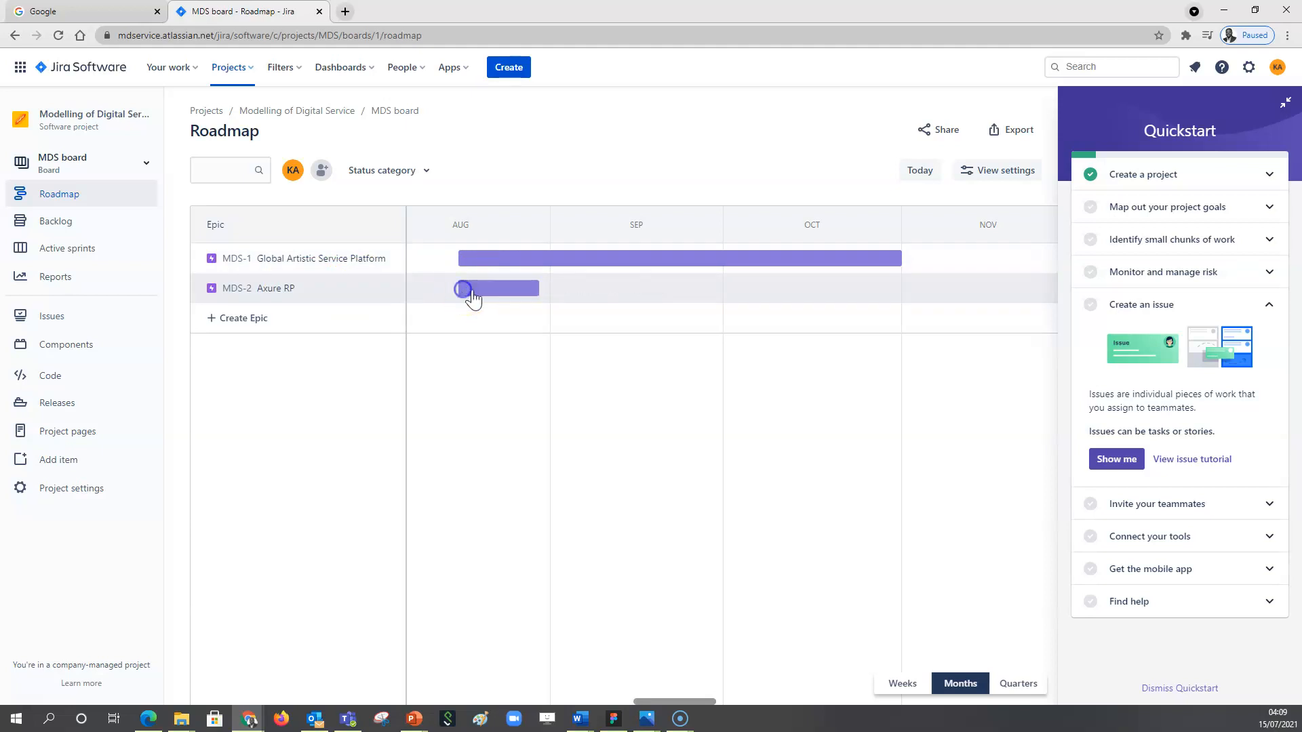
drag(542, 296, 551, 297)
click(474, 298)
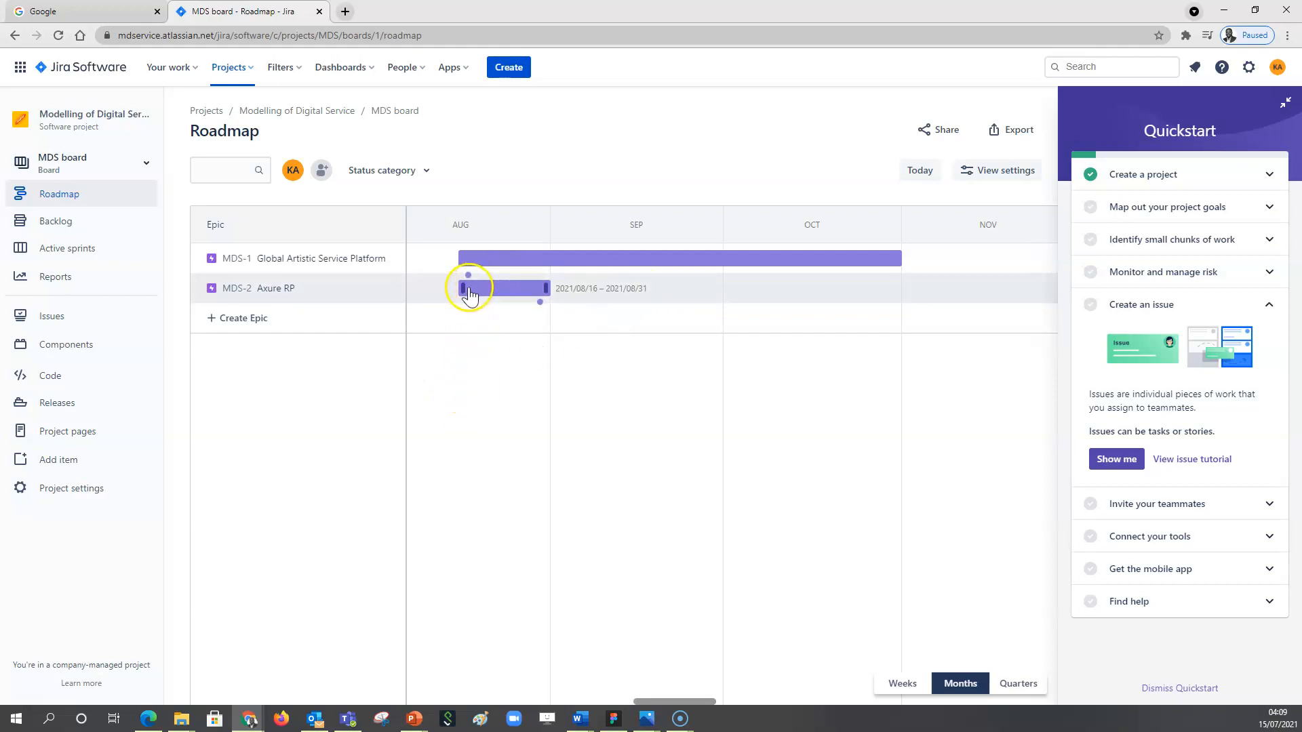
mouse_move(458, 289)
mouse_down()
mouse_move(472, 303)
mouse_move(468, 291)
mouse_up()
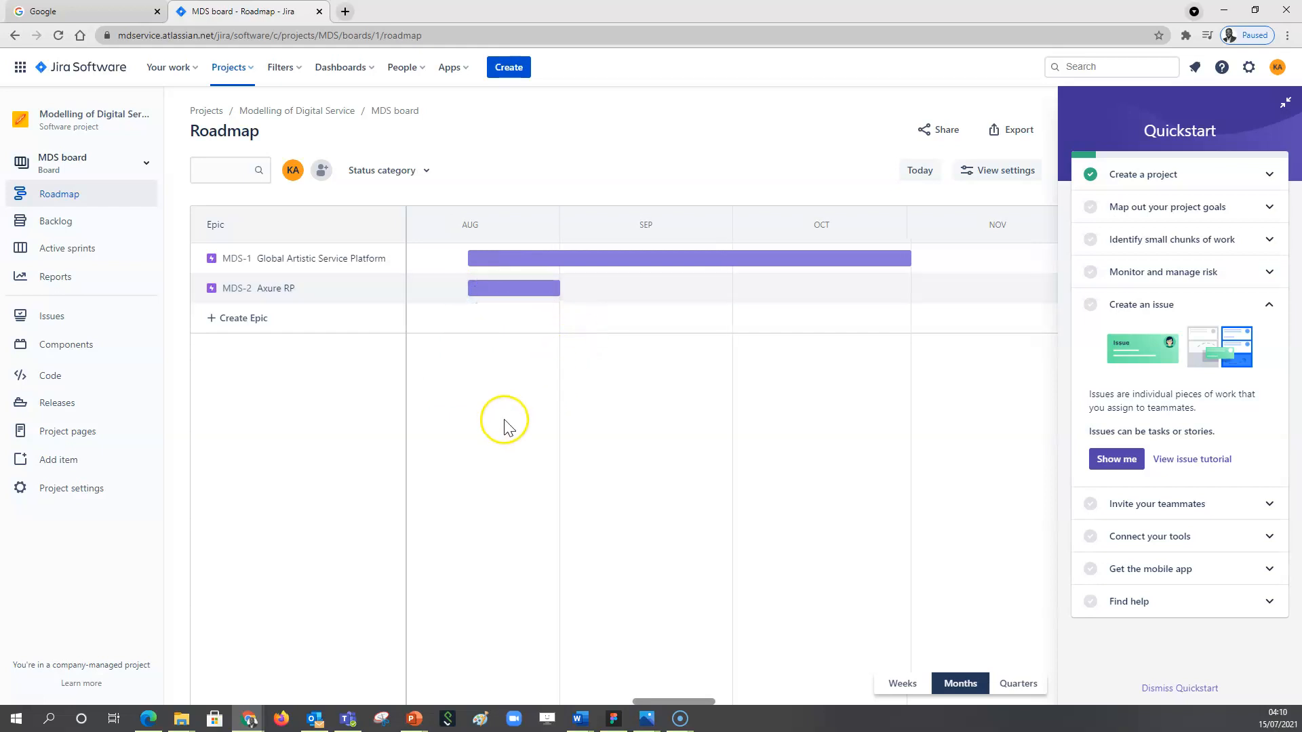
mouse_move(540, 288)
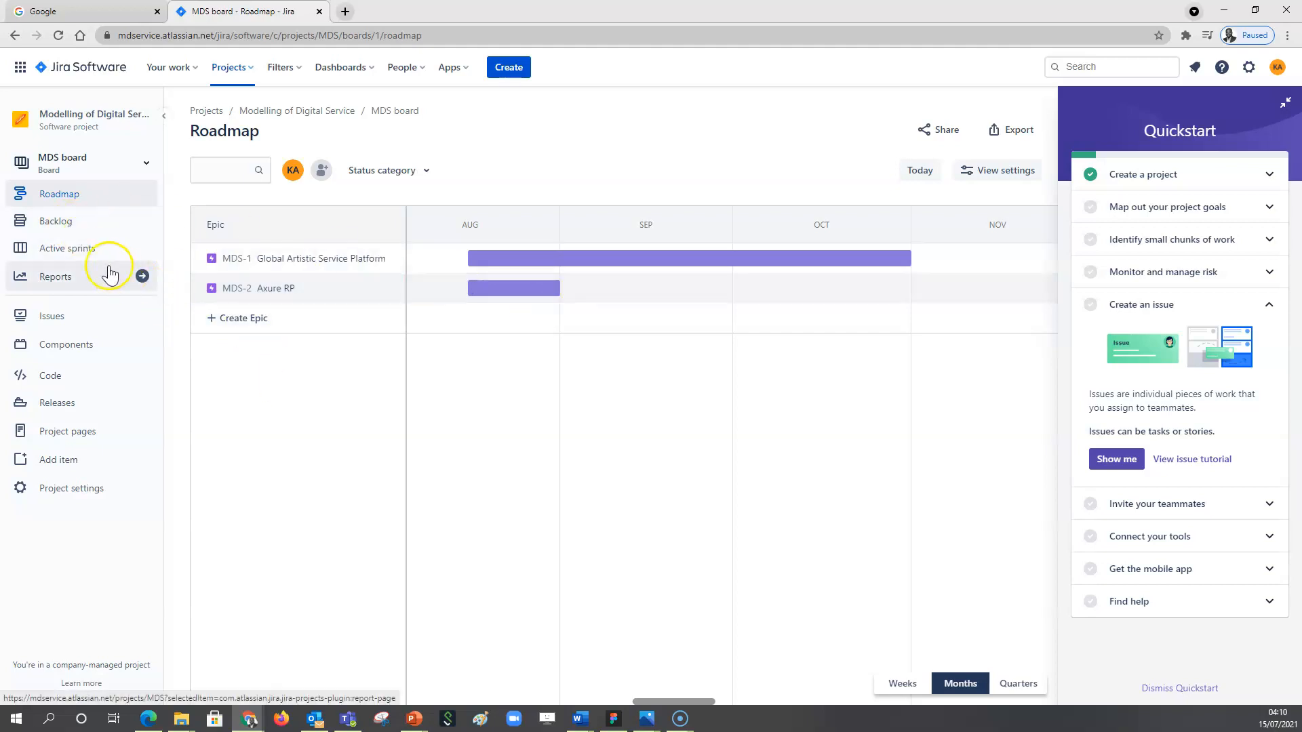
Open the project's backlog and view the issue types available for a new backlog item
click(58, 228)
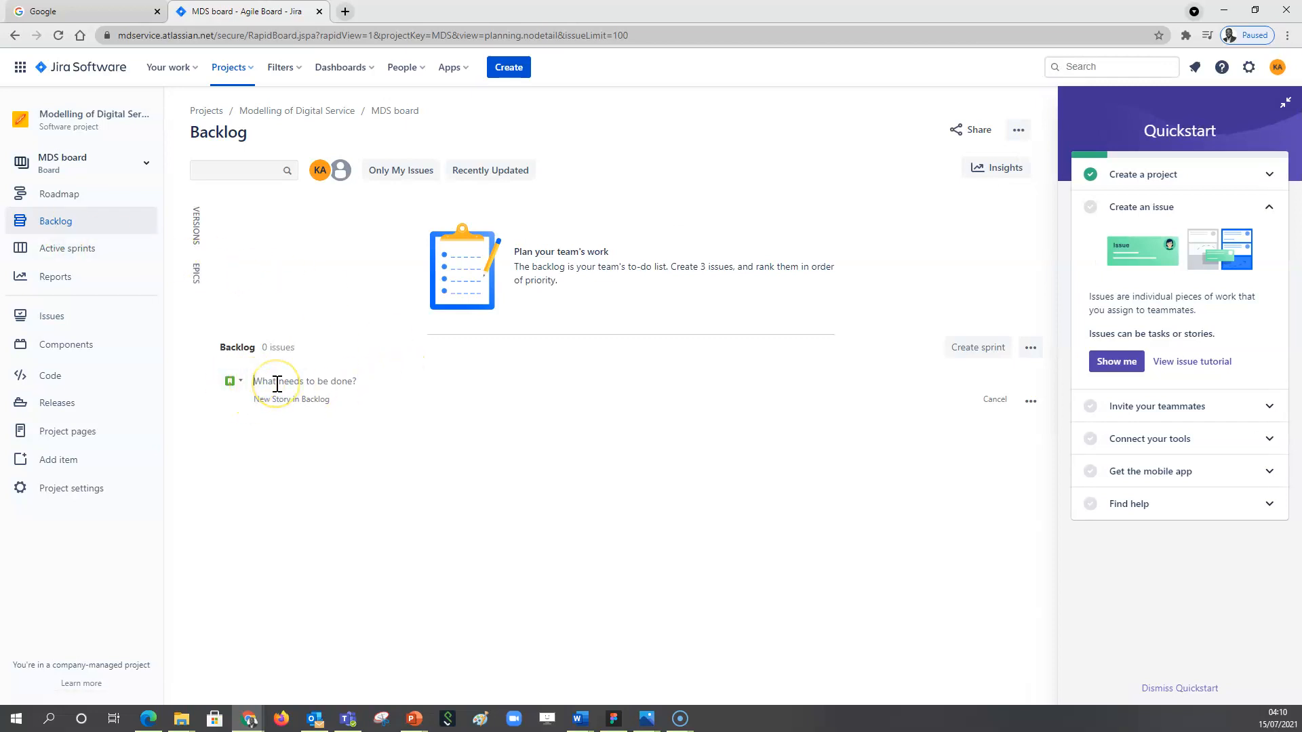
click(239, 381)
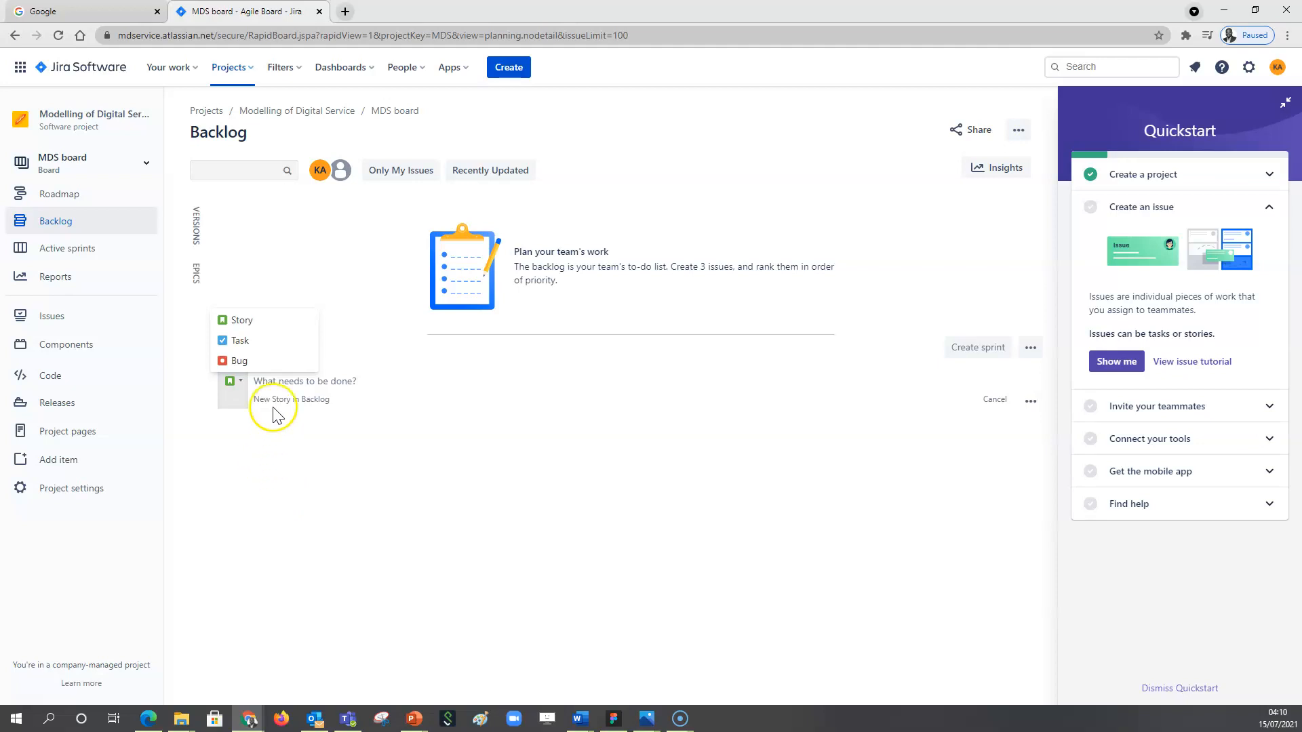
click(260, 471)
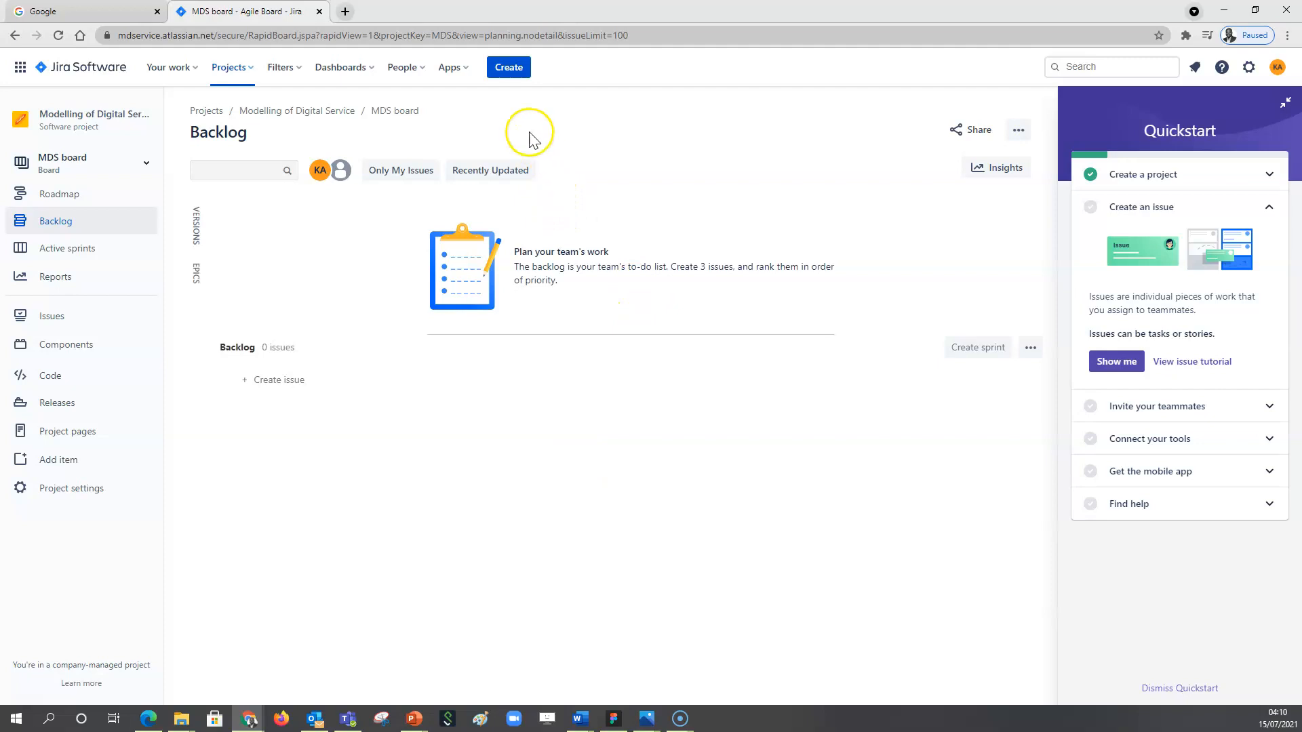
click(510, 65)
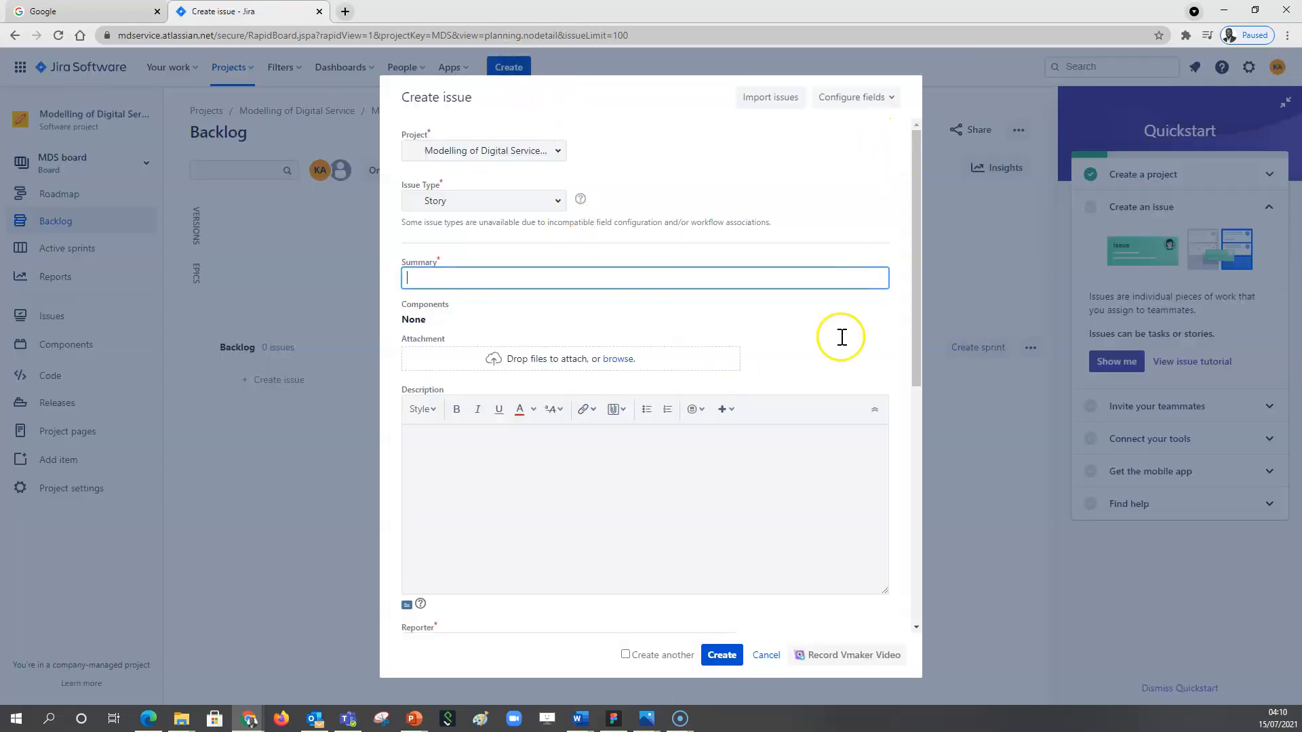
scroll(725, 619, down, 3)
scroll(724, 582, down, 1)
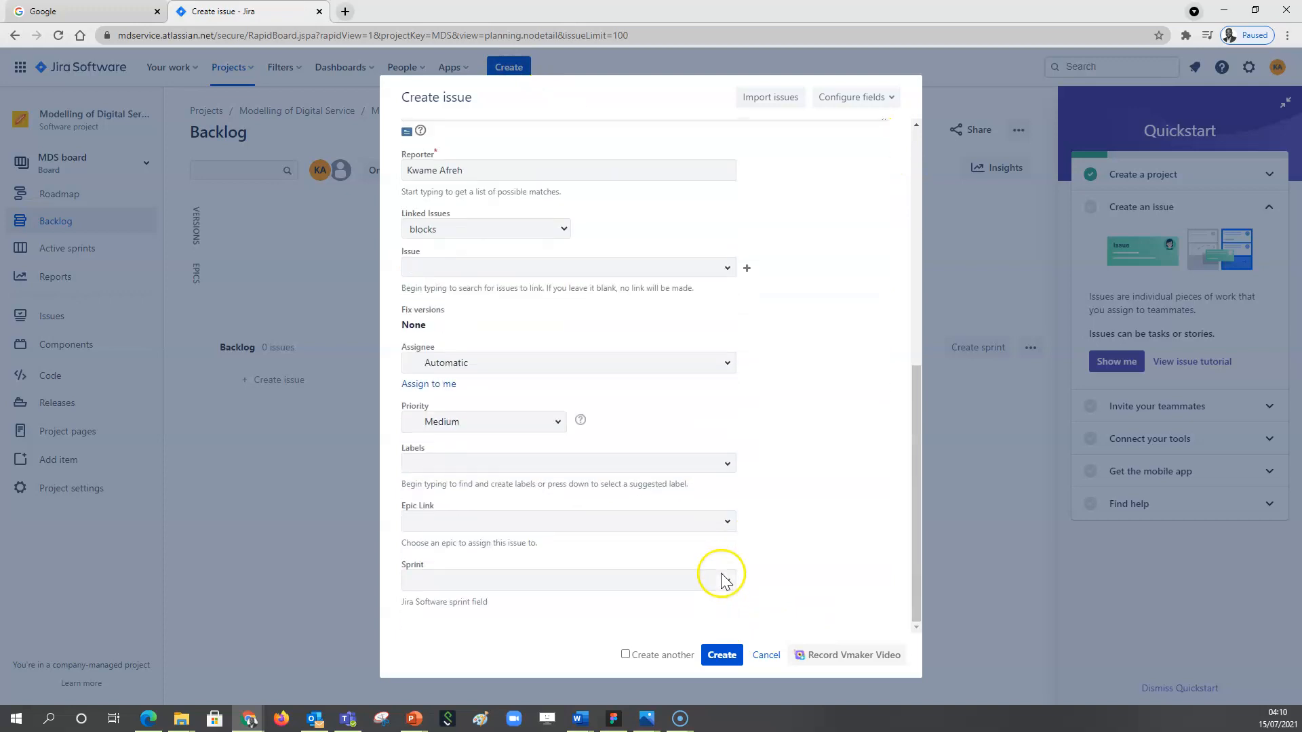
click(768, 657)
Create a story in the backlog named "Create homepage in Axure RP"
click(274, 381)
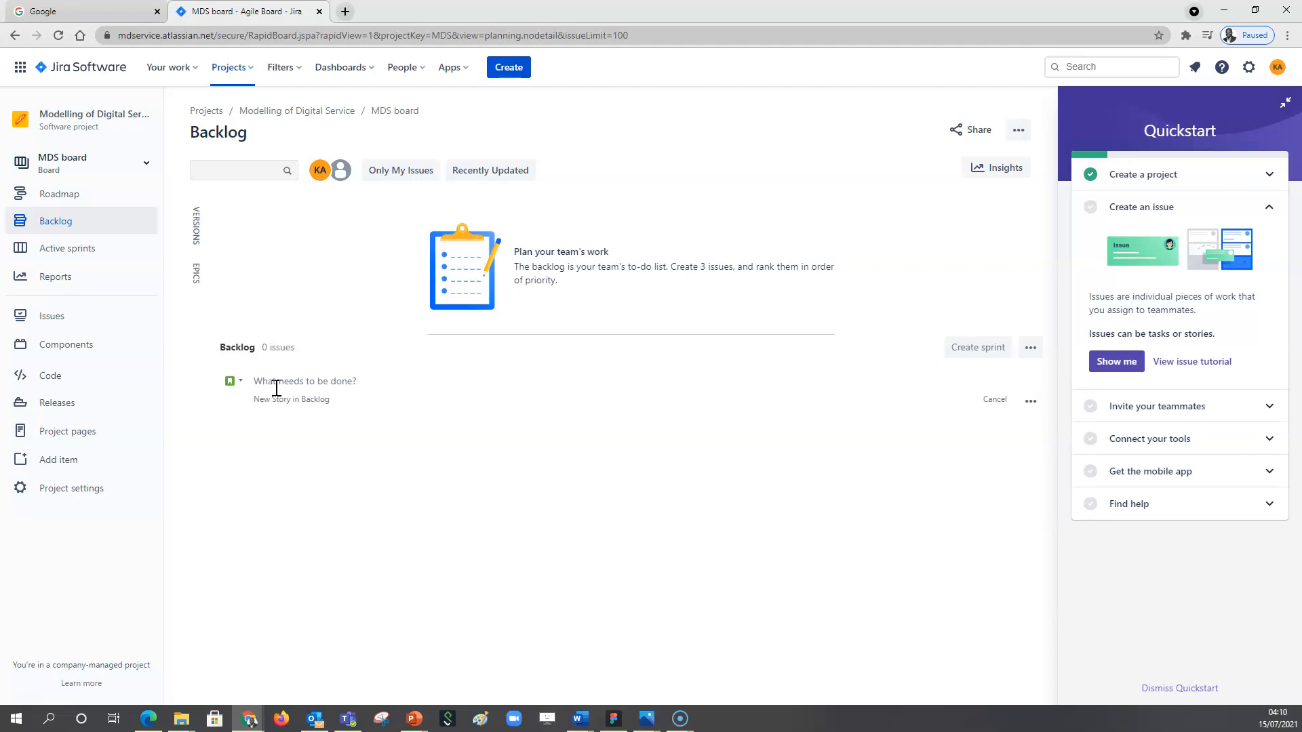
text(cREATE)
key(BackSpace)
key(BackSpace)
key(BackSpace)
key(BackSpace)
key(BackSpace)
key(BackSpace)
text(Create)
text(homepage in Axure RP)
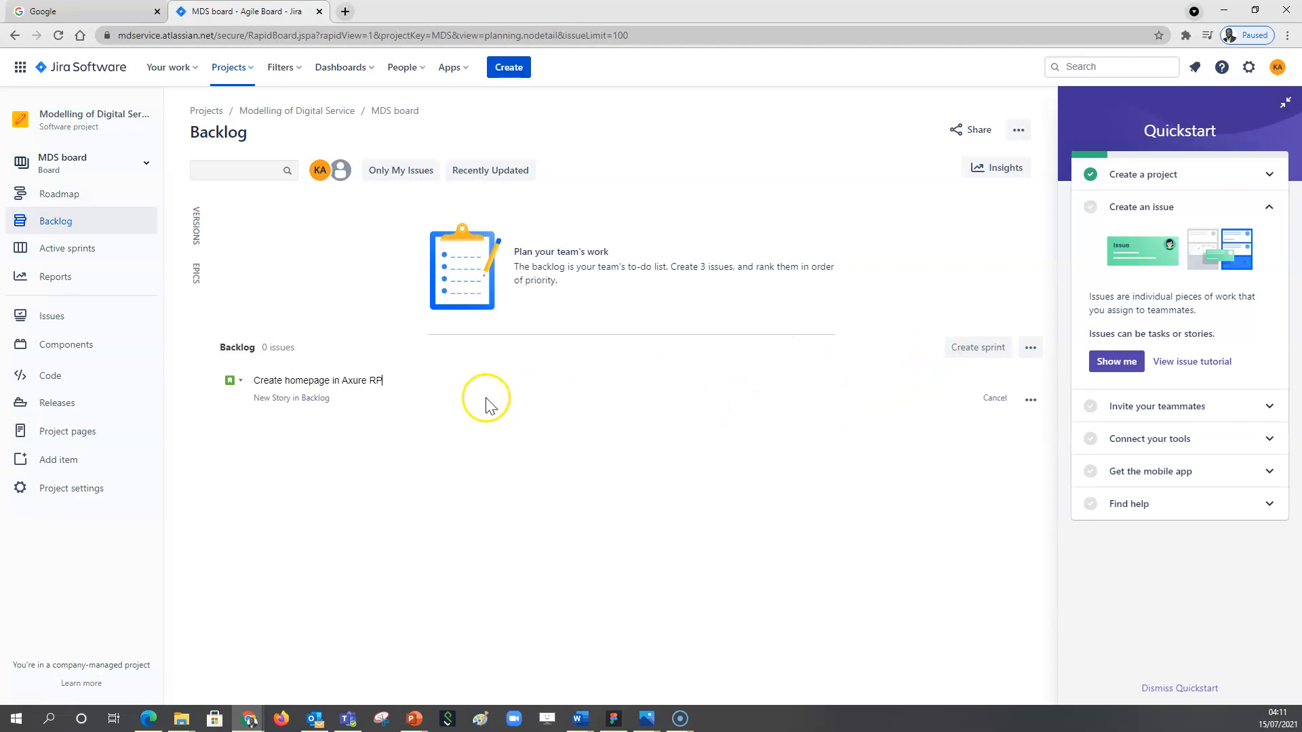
key(Return)
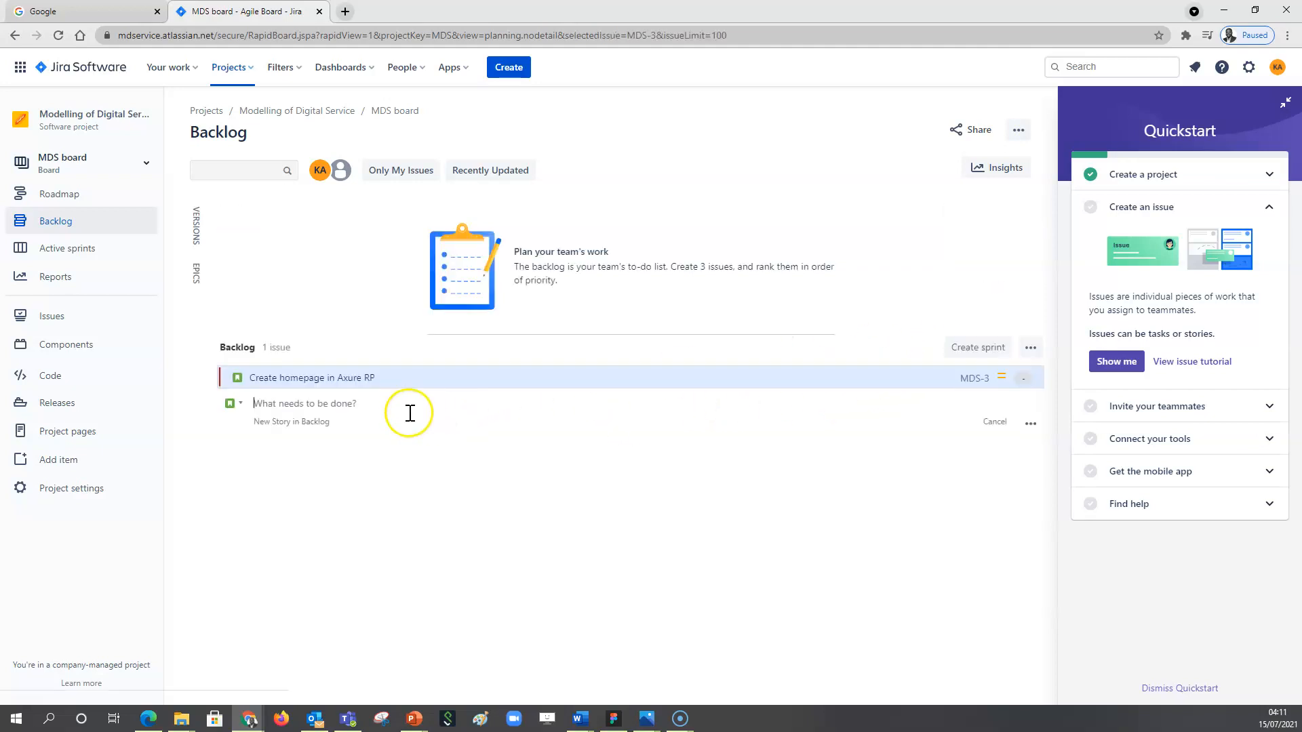
Open the homepage story on its own full page, dismiss the field-groups notice and expand its additional fields
click(311, 378)
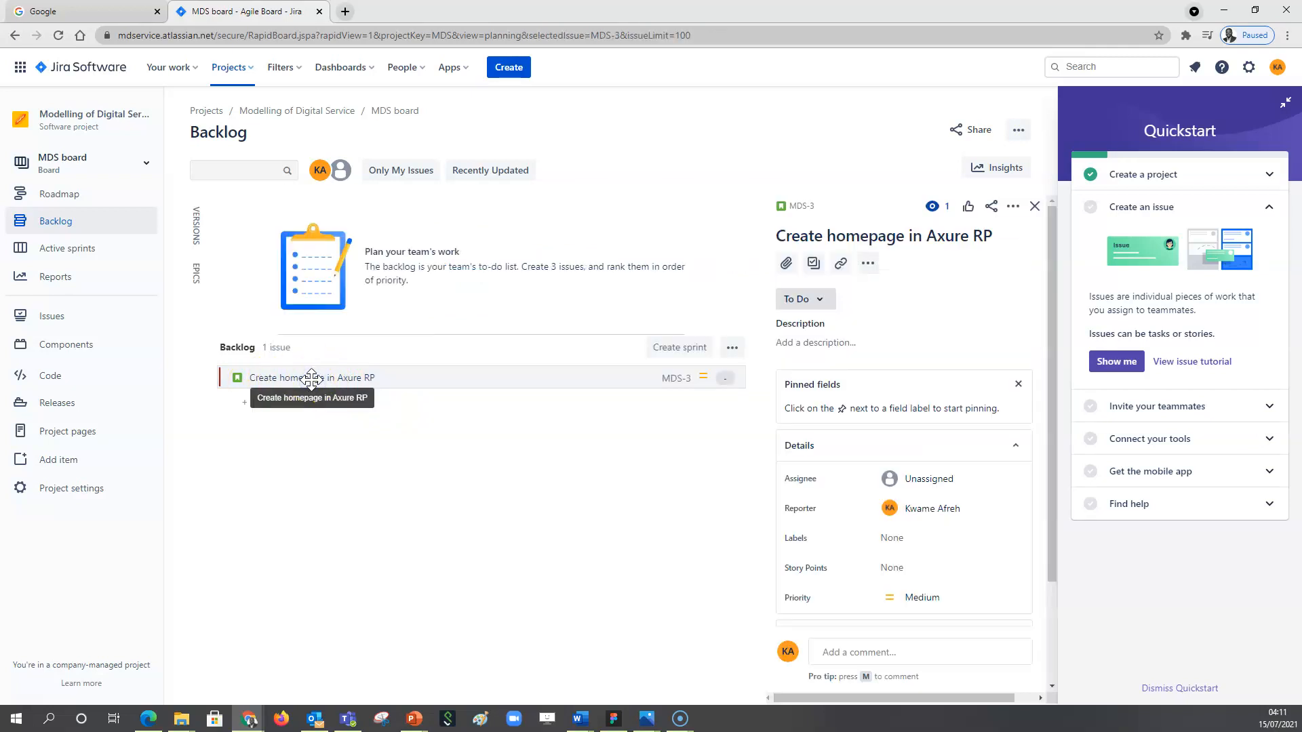
click(802, 208)
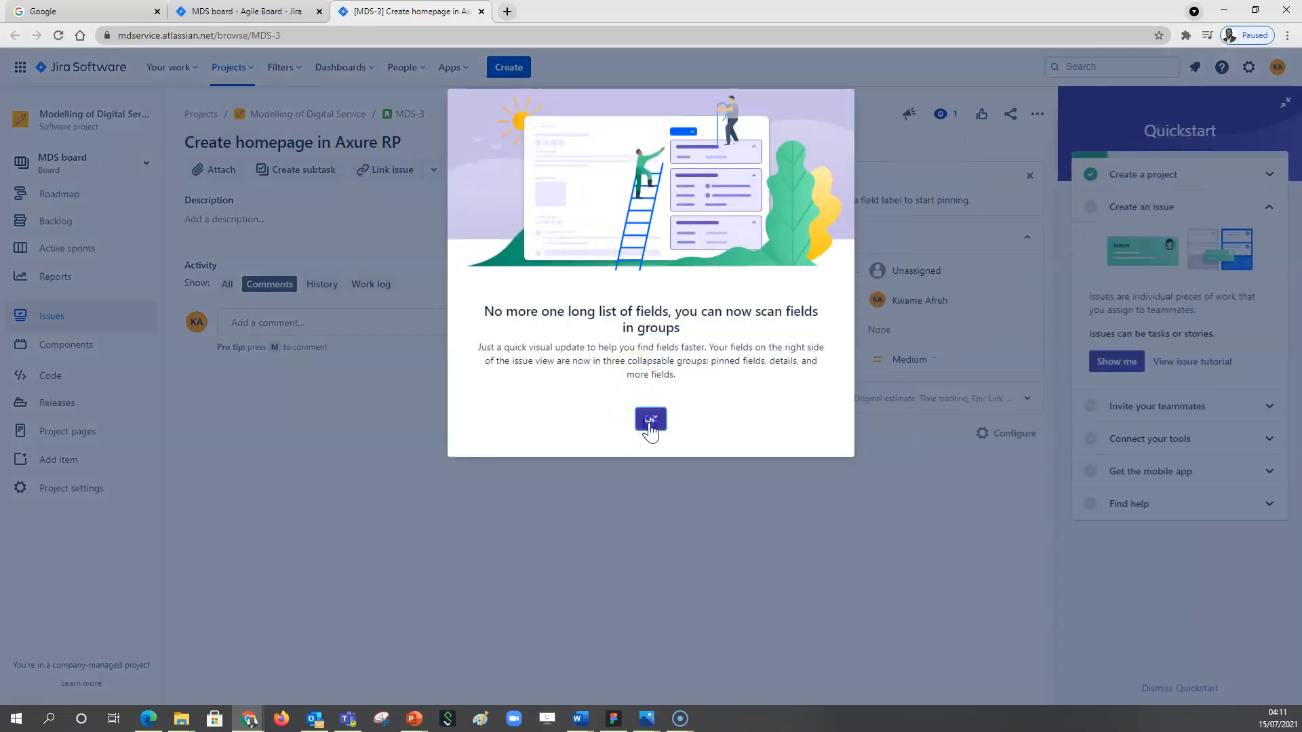
click(651, 416)
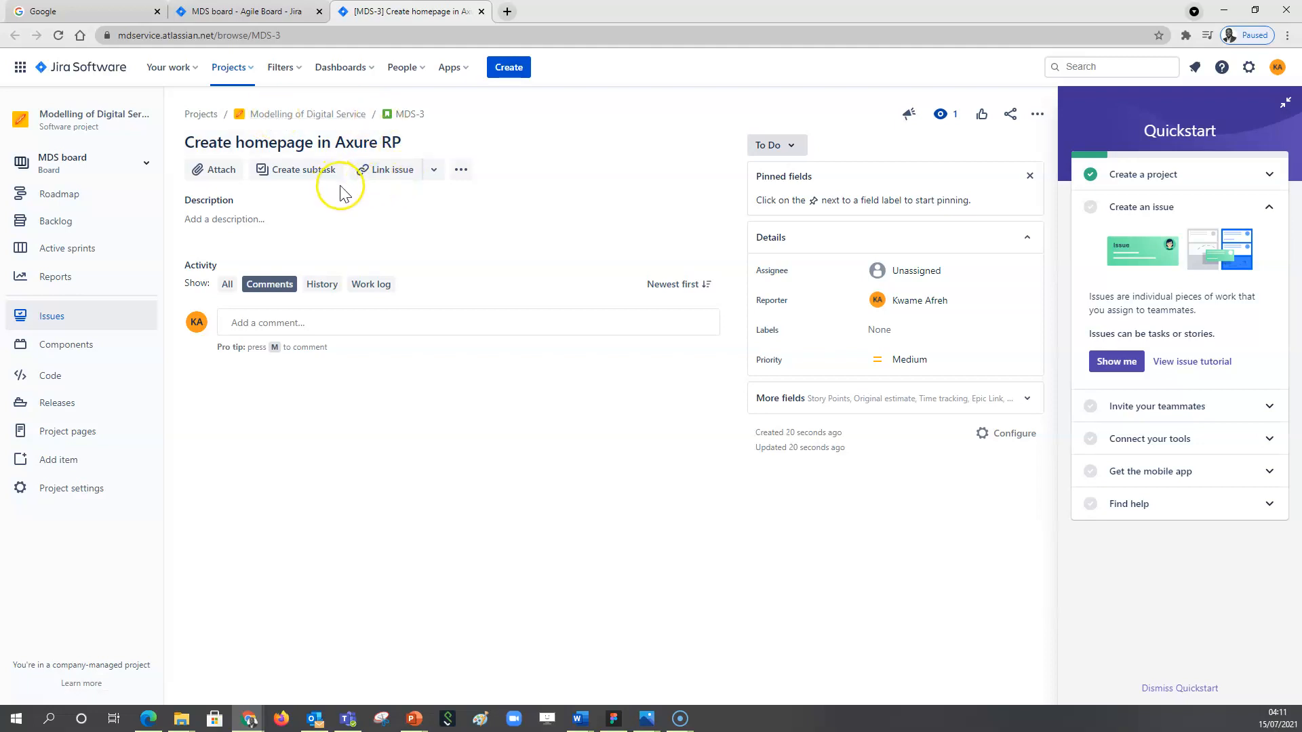
click(833, 401)
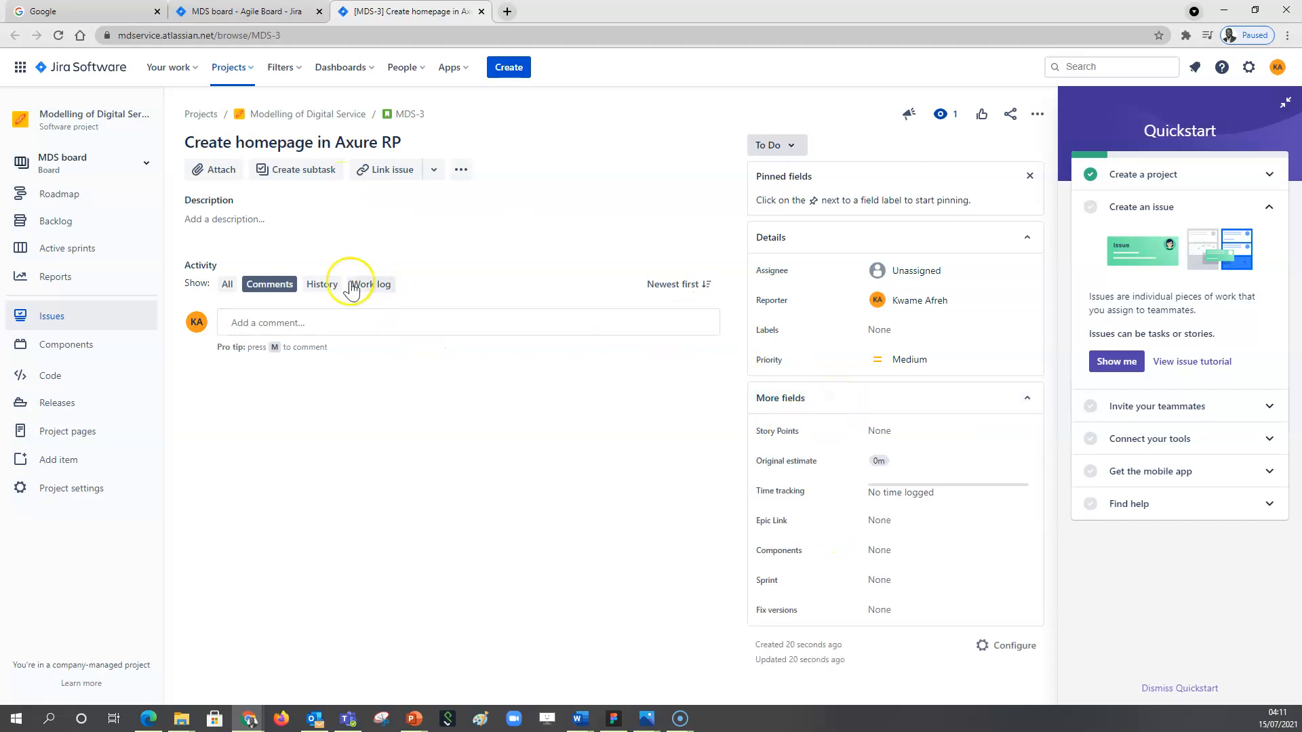
click(274, 325)
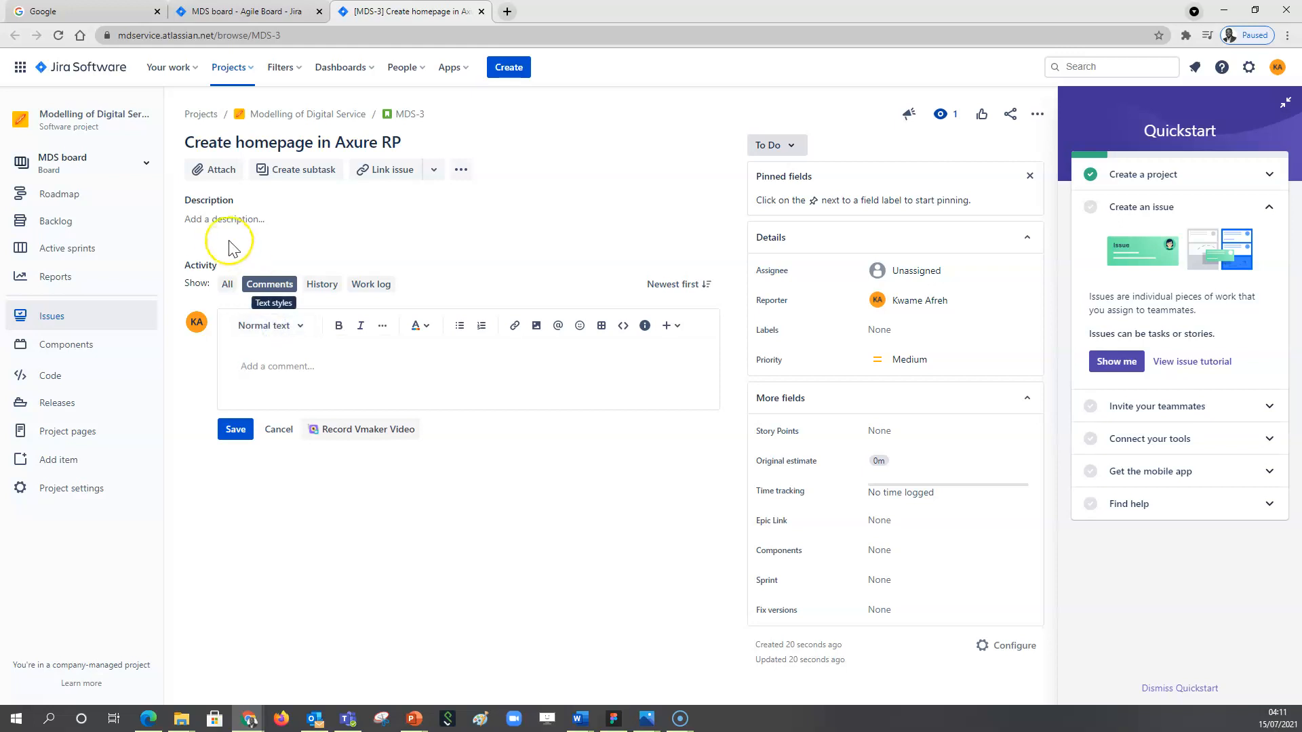
Begin the story's description with "As user, I want to browser"
click(218, 220)
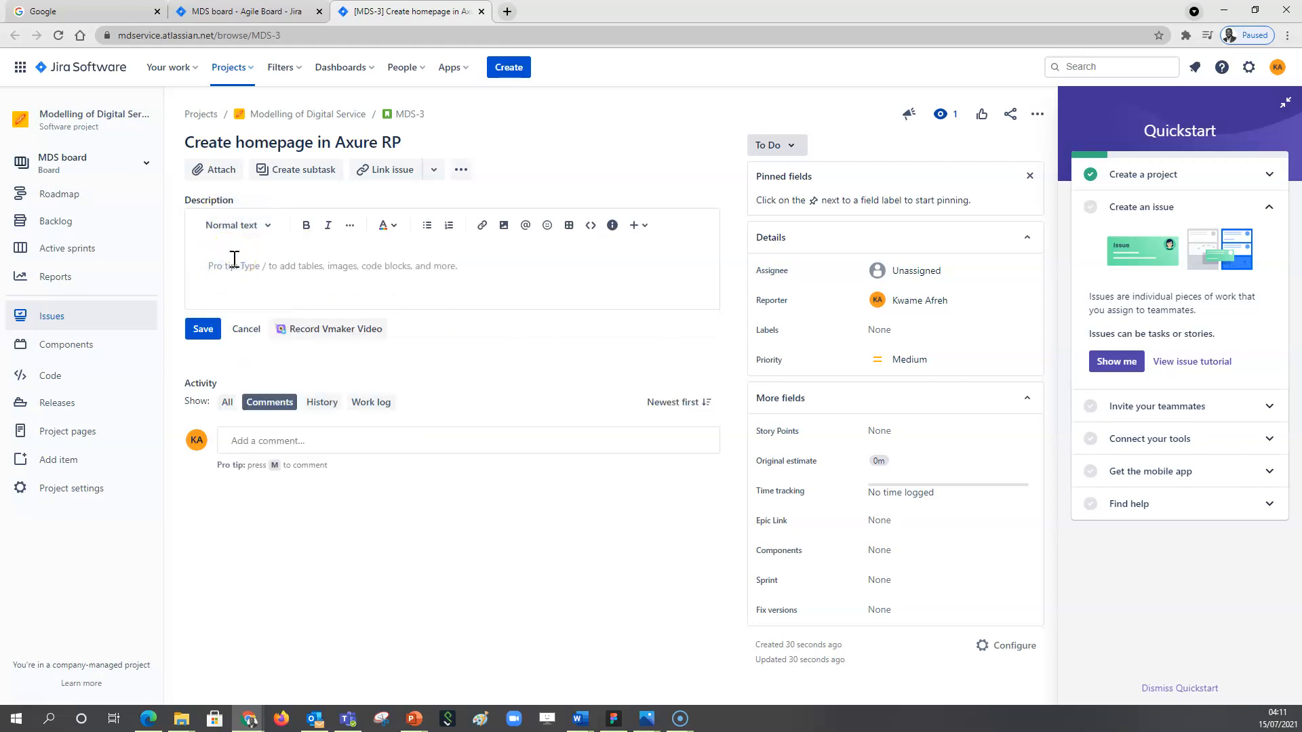
text(aS)
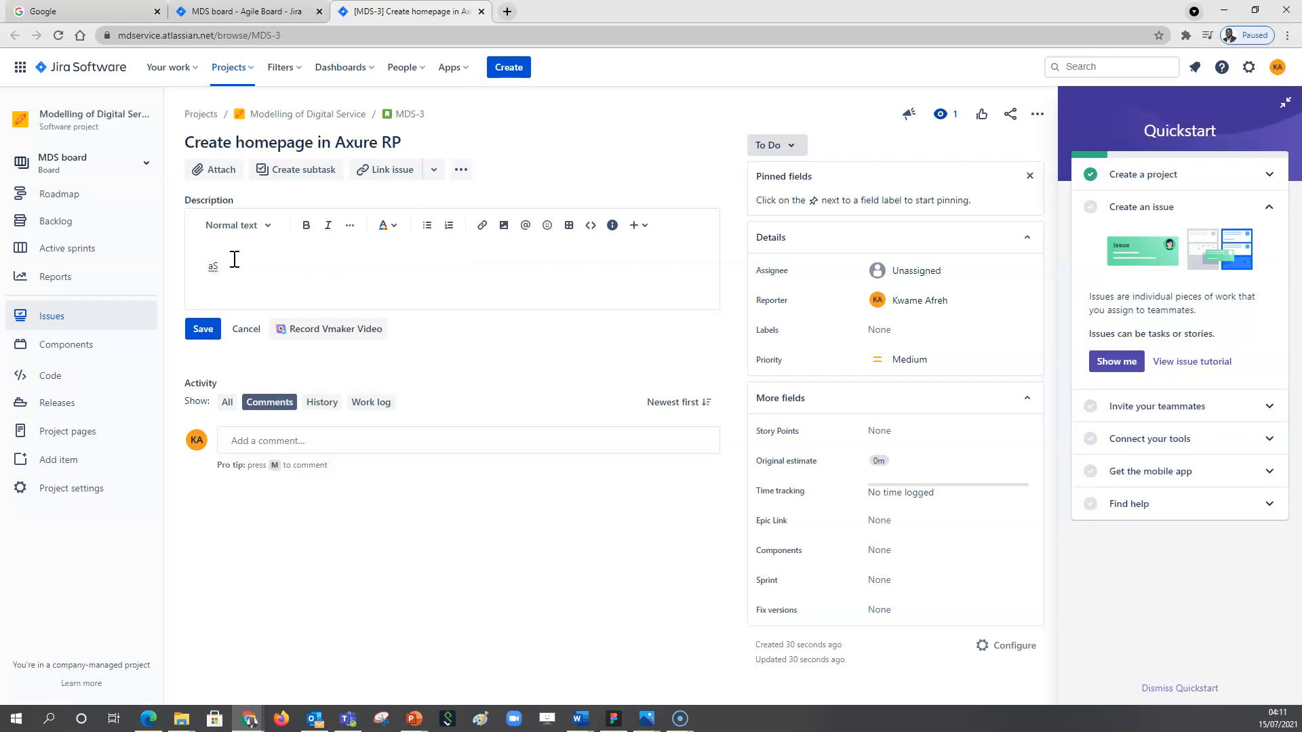
key(BackSpace)
key(BackSpace)
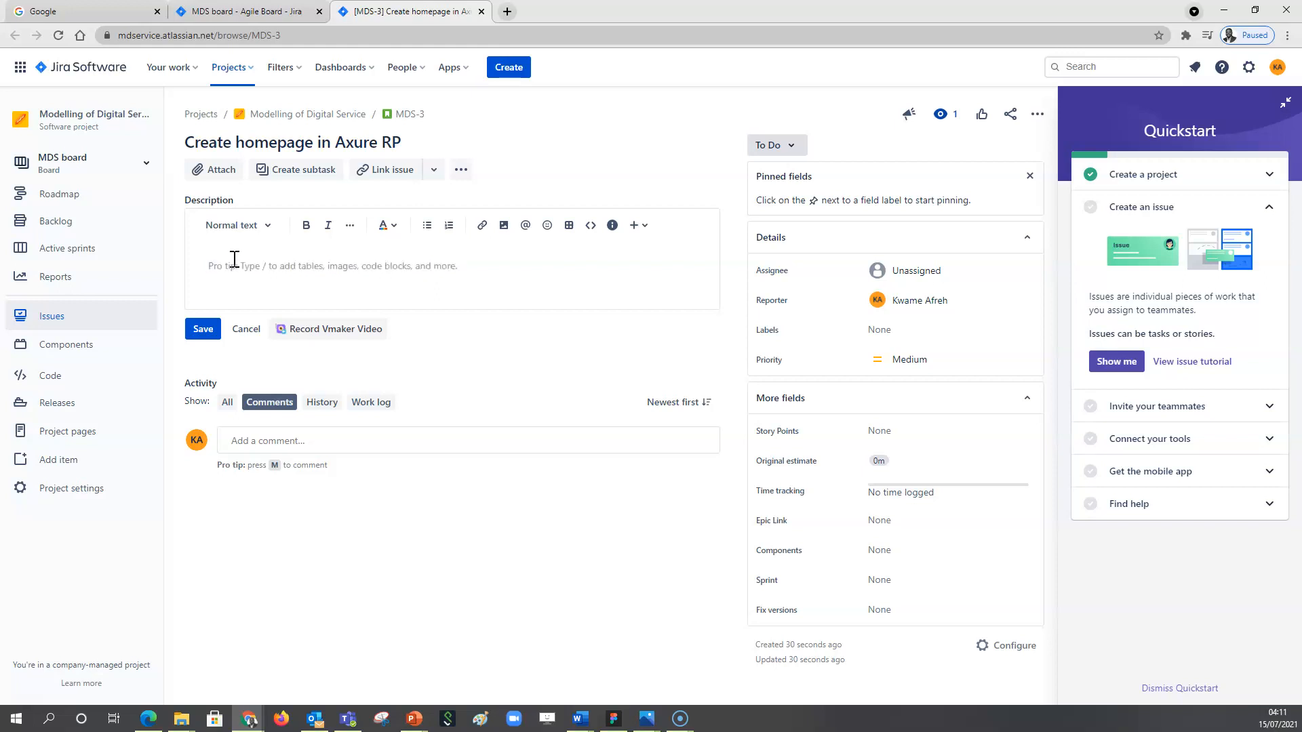
text(As a)
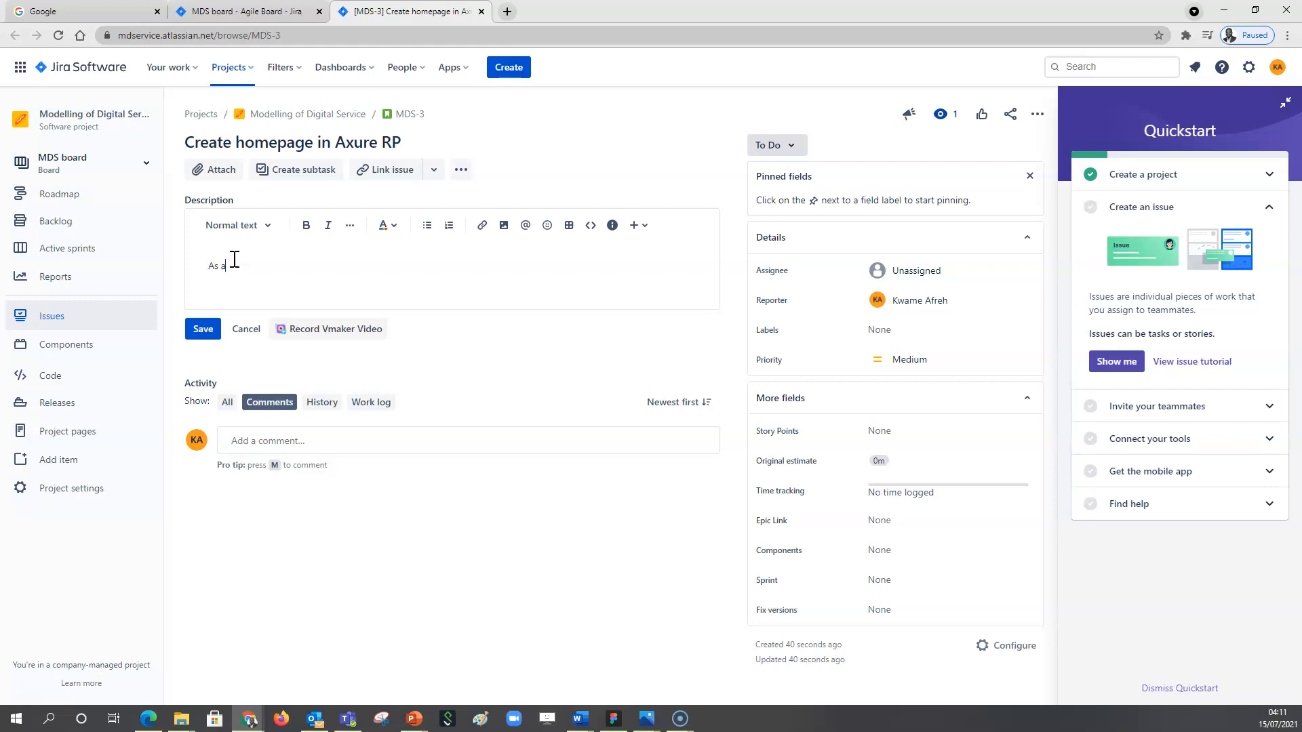
key(BackSpace)
text(user, I want to broswer)
right_click(298, 265)
click(329, 275)
Continue the description sentence with "different artistic", correcting the spelling of the last word
text(different art)
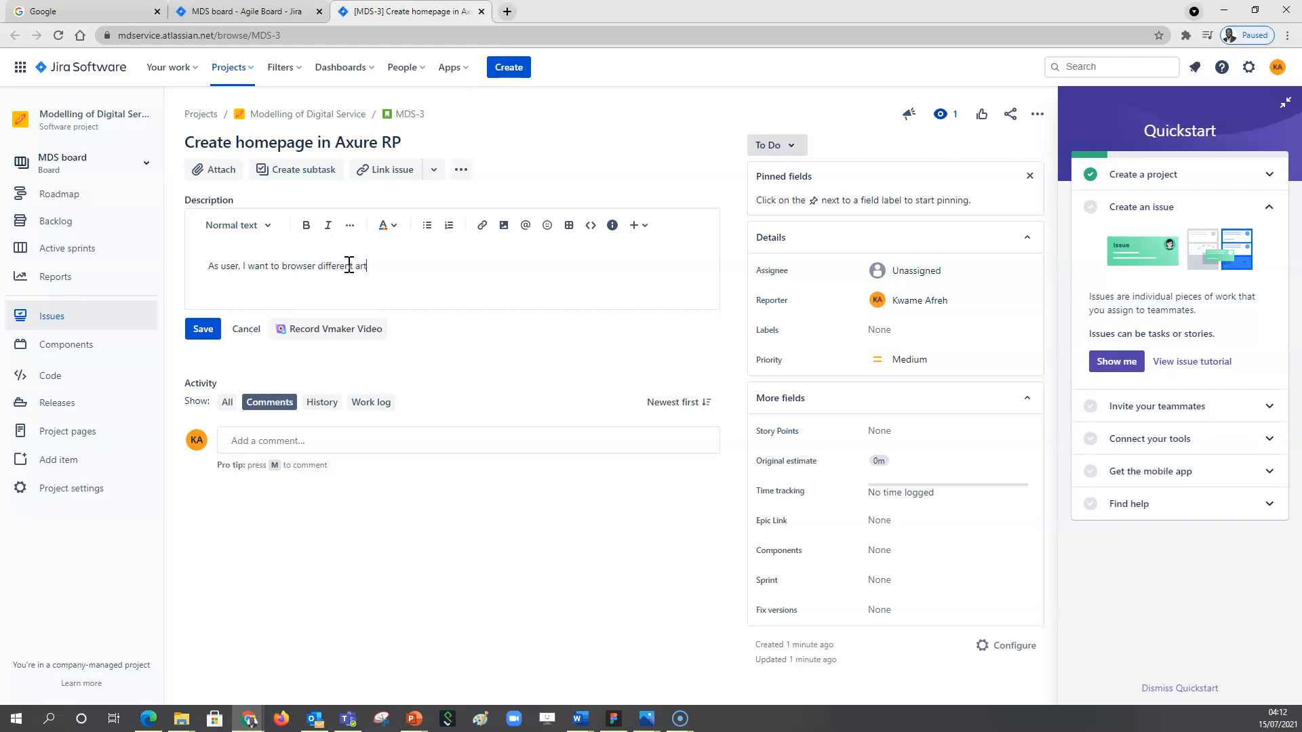
text(istics)
right_click(372, 270)
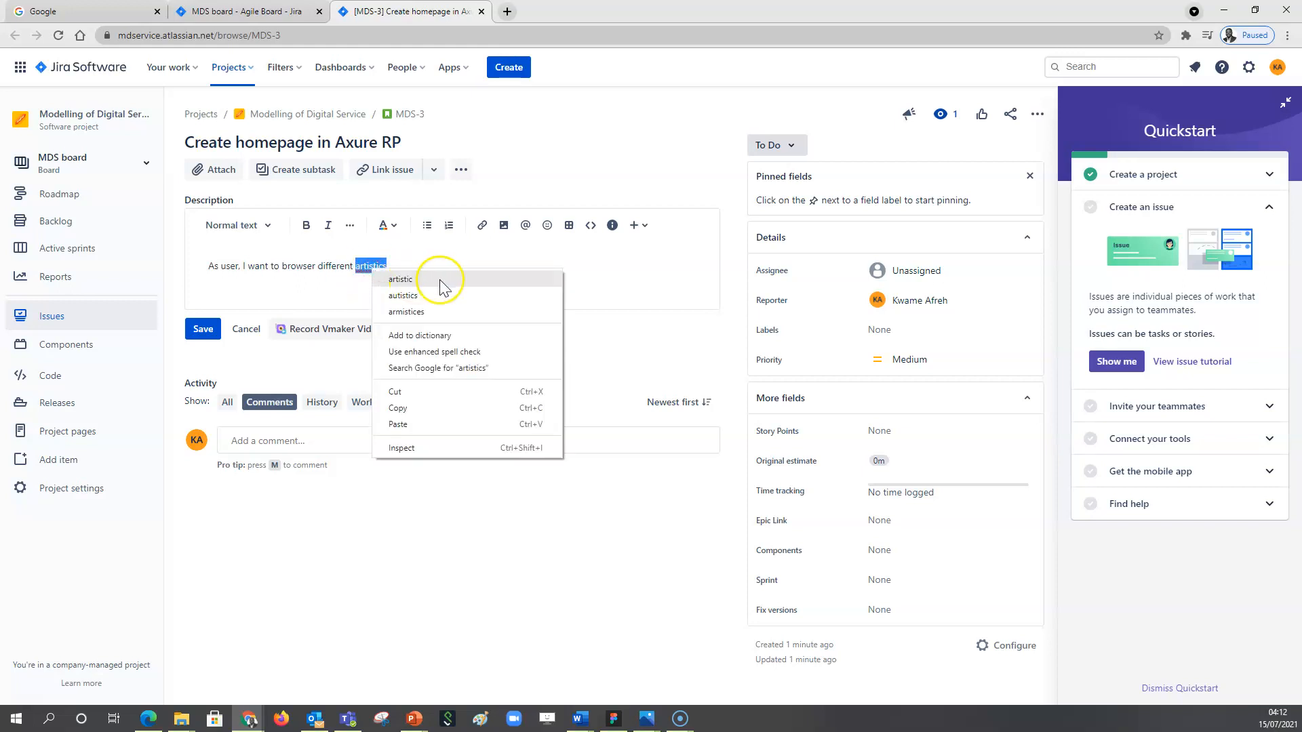
click(406, 296)
click(366, 266)
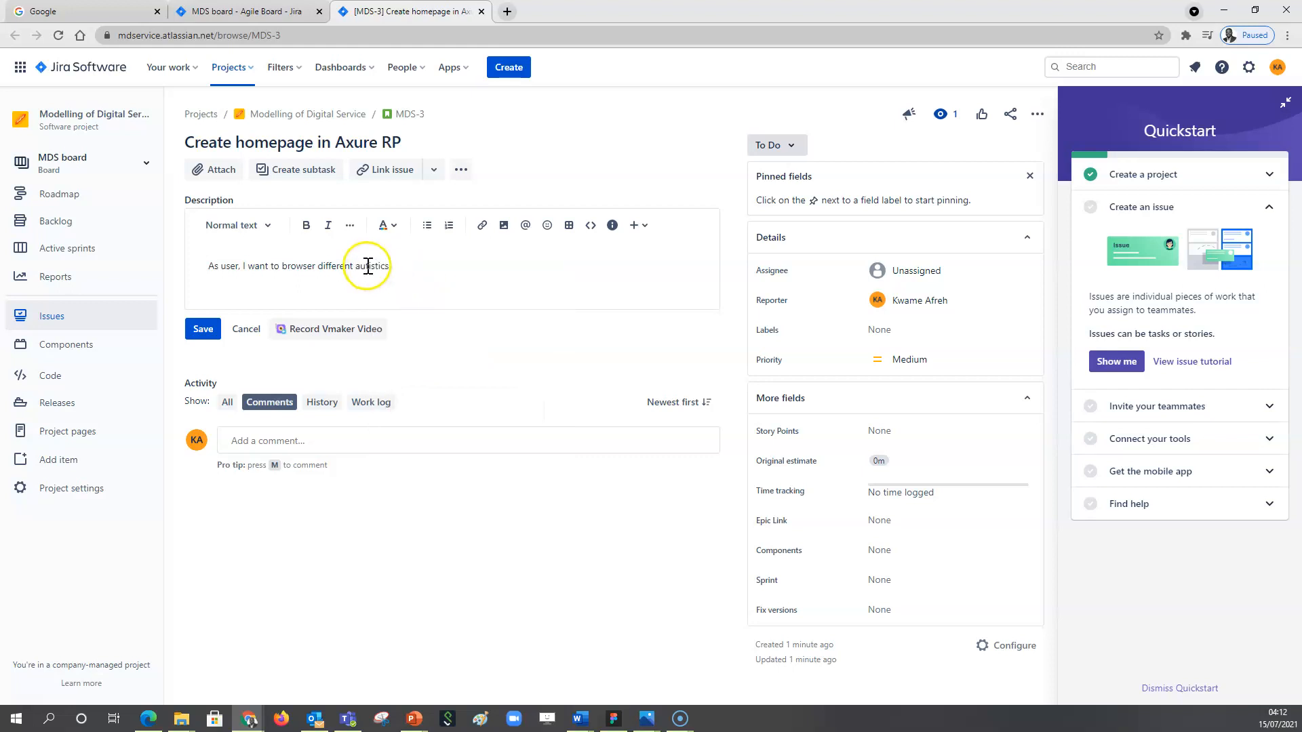
key(BackSpace)
text(r)
click(410, 267)
click(356, 272)
right_click(356, 271)
click(401, 281)
text(and select the most appea)
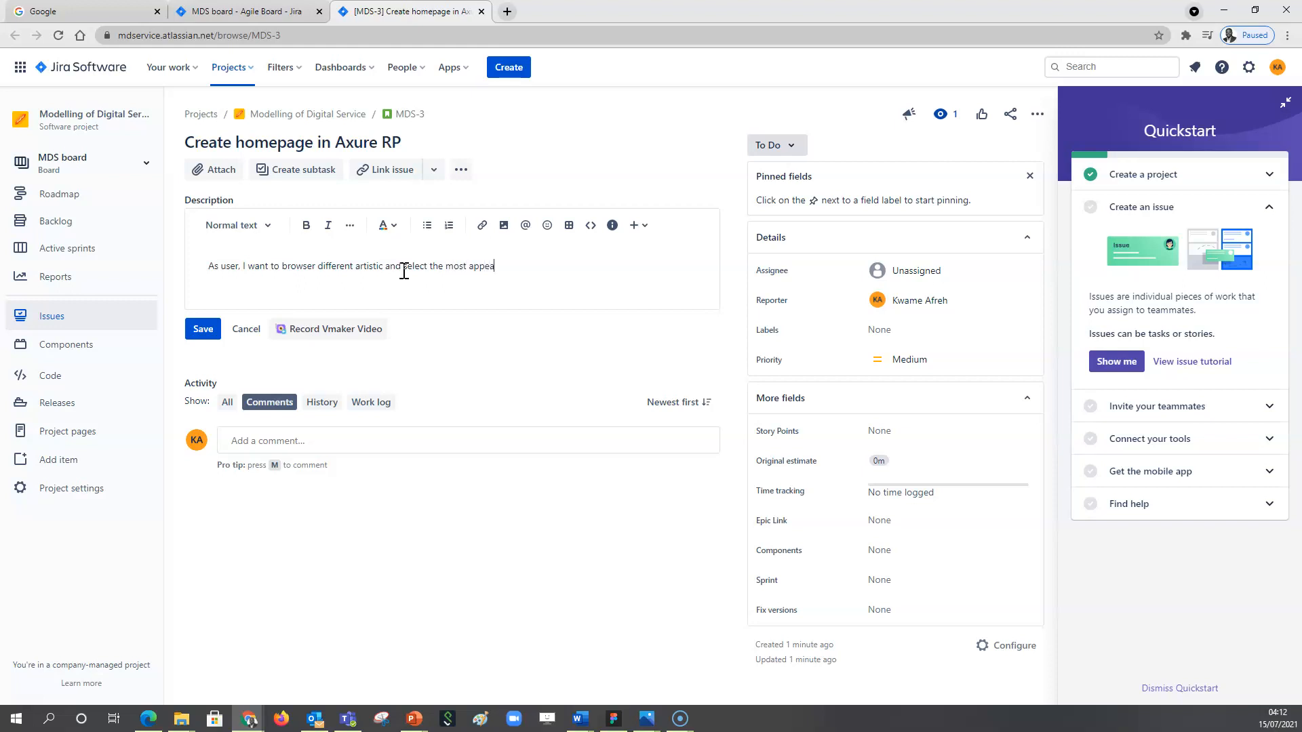
key(BackSpace)
key(BackSpace)
key(BackSpace)
key(BackSpace)
key(BackSpace)
key(BackSpace)
key(BackSpace)
Replace the unfinished clause after "artistic" with "service so that I can pick the best that suite my needs"
drag(471, 267, 386, 268)
text(service so that i can pic k the best that suite my needs)
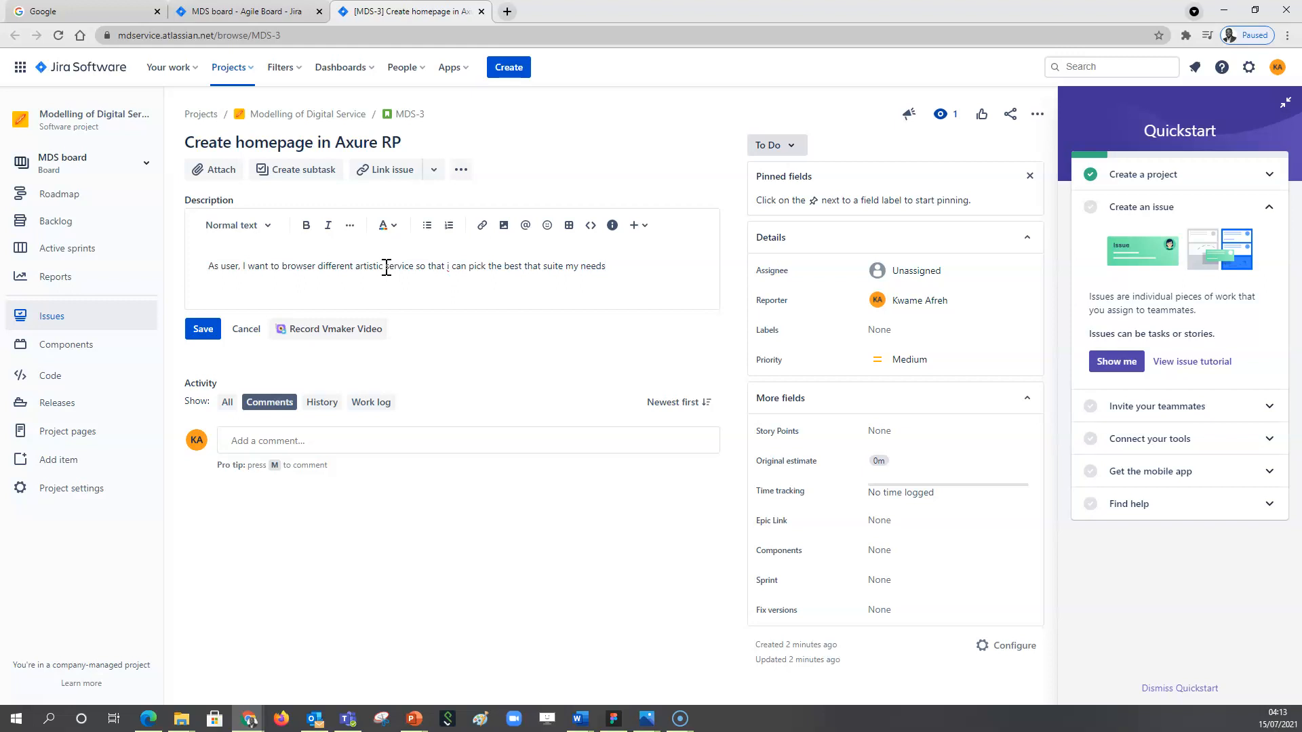
click(452, 264)
key(BackSpace)
text(I)
click(622, 264)
Add a bold "User Story" heading above the description sentence and place it in an info panel
click(210, 264)
key(Return)
click(221, 265)
text(Us)
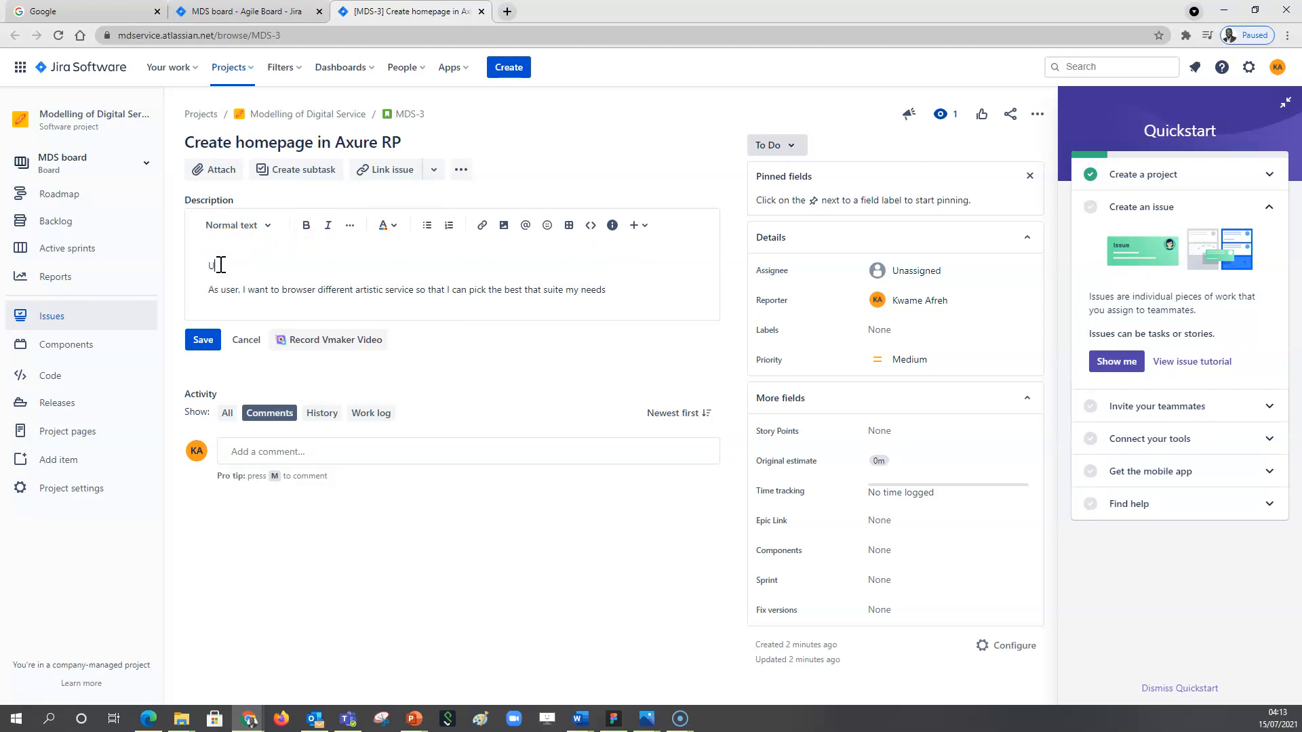
text(er Story)
drag(266, 266, 204, 266)
click(305, 227)
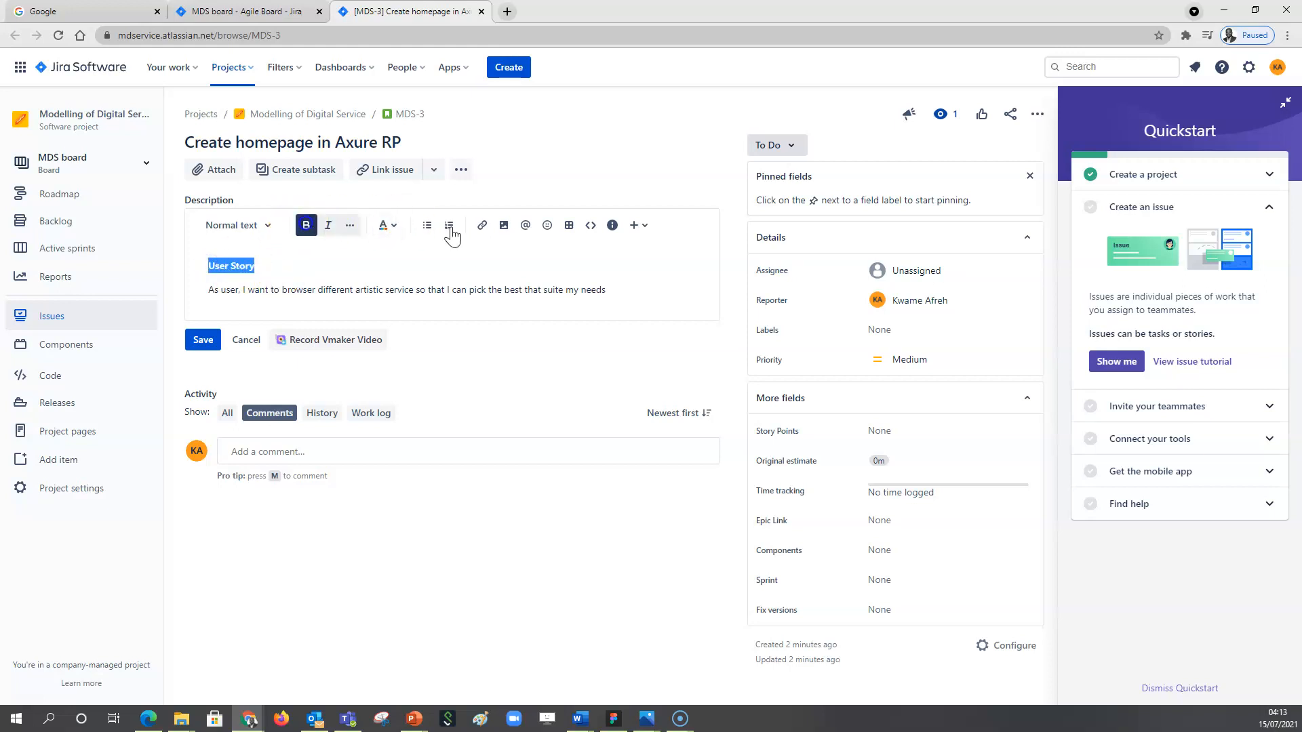
click(644, 227)
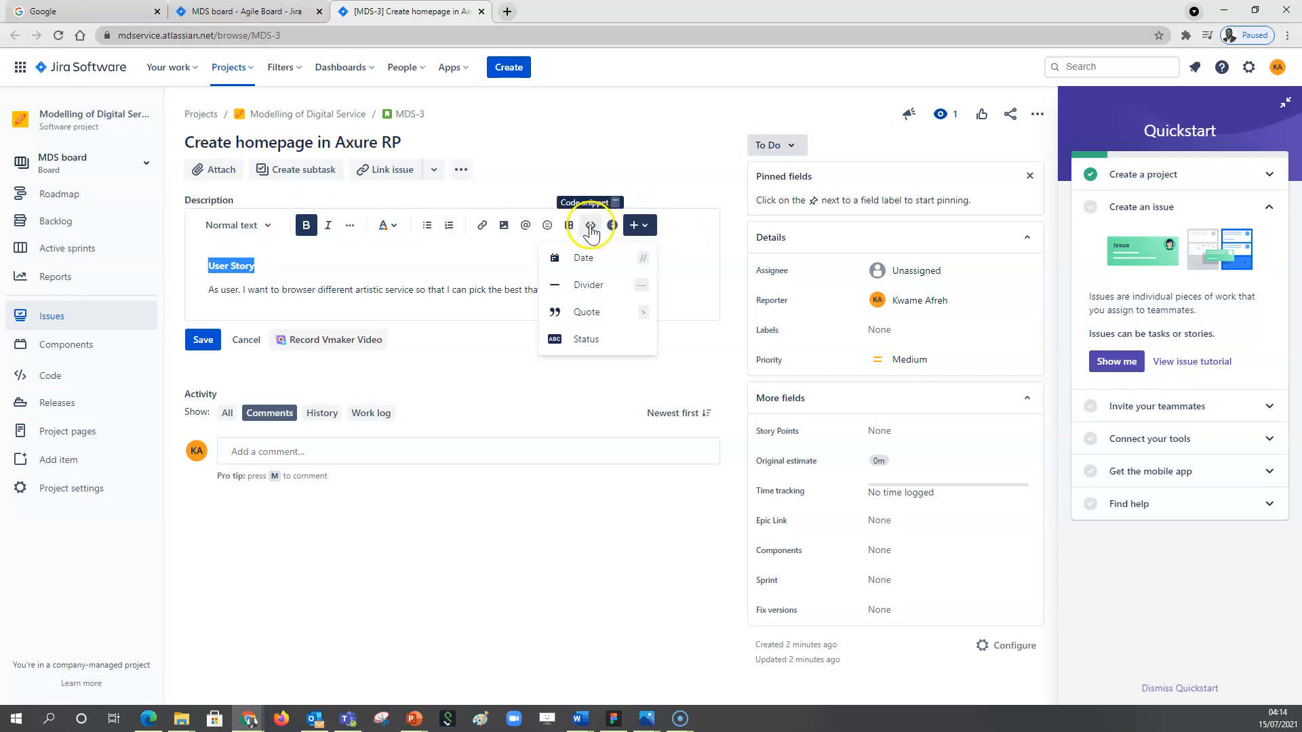
click(613, 225)
click(283, 273)
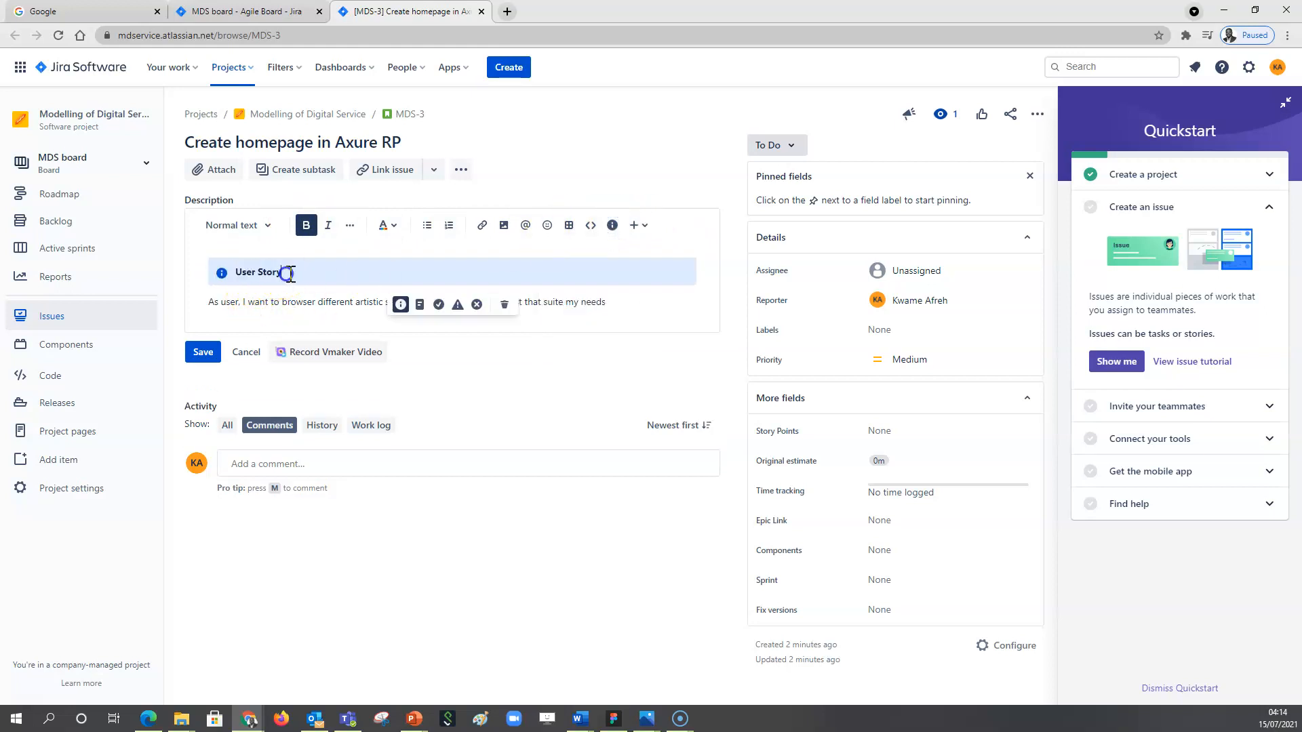
Add a "Specification" heading below the user story sentence and place it in an info panel
click(238, 317)
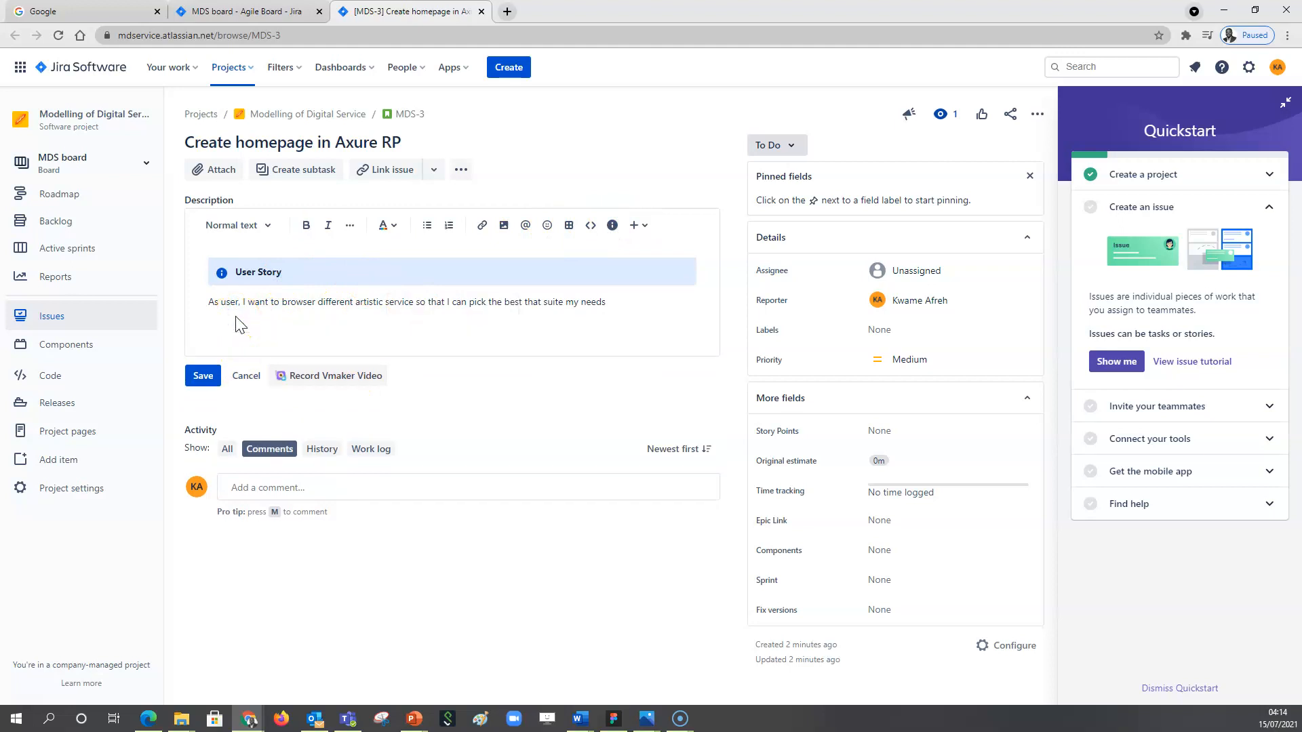
key(Return)
text(Specif)
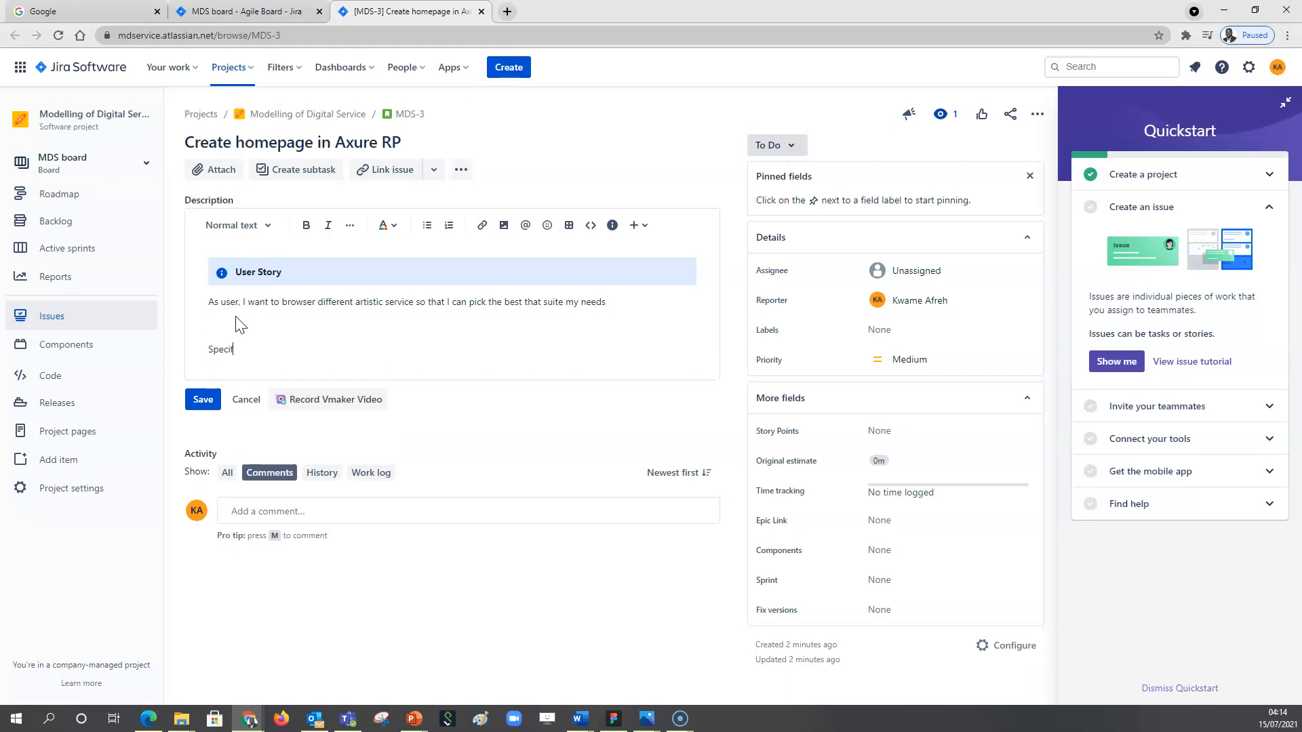
text(ication)
double_click(234, 349)
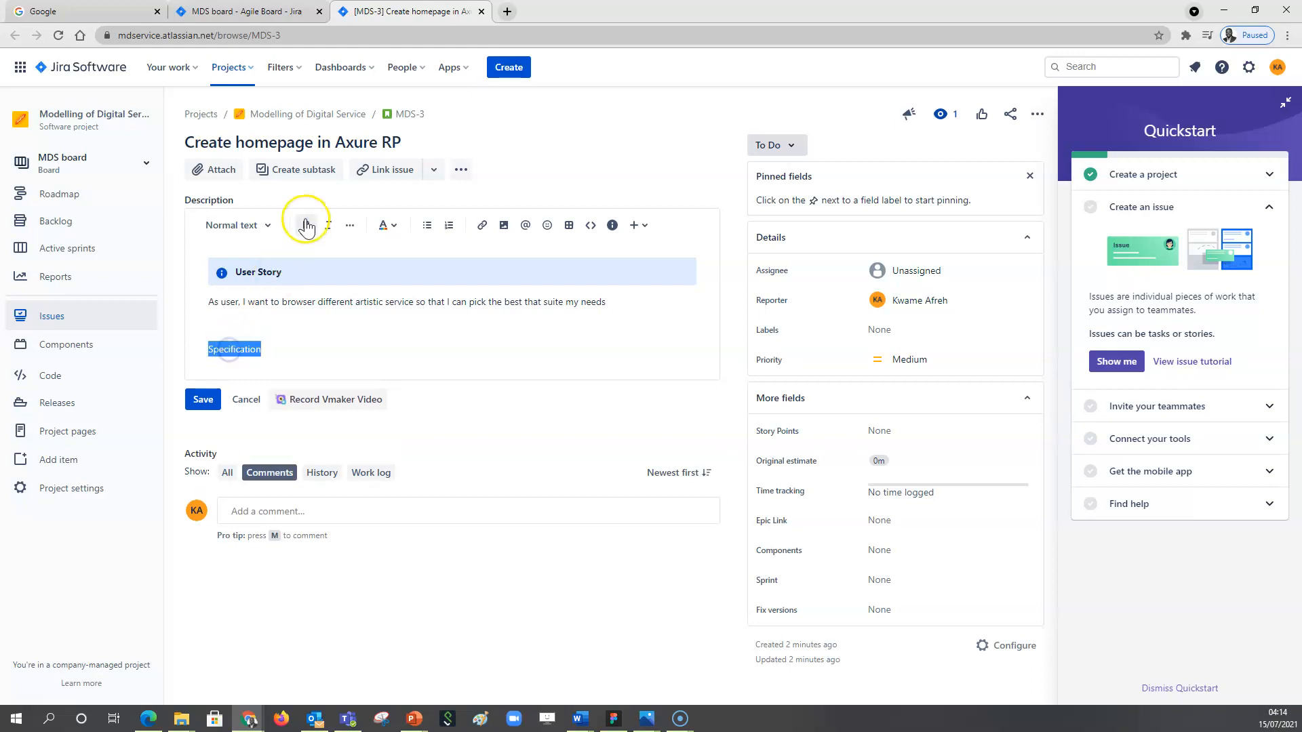
click(613, 225)
Add an "Acceptance Criteria" heading below the Specification panel and place it in an info panel
click(233, 394)
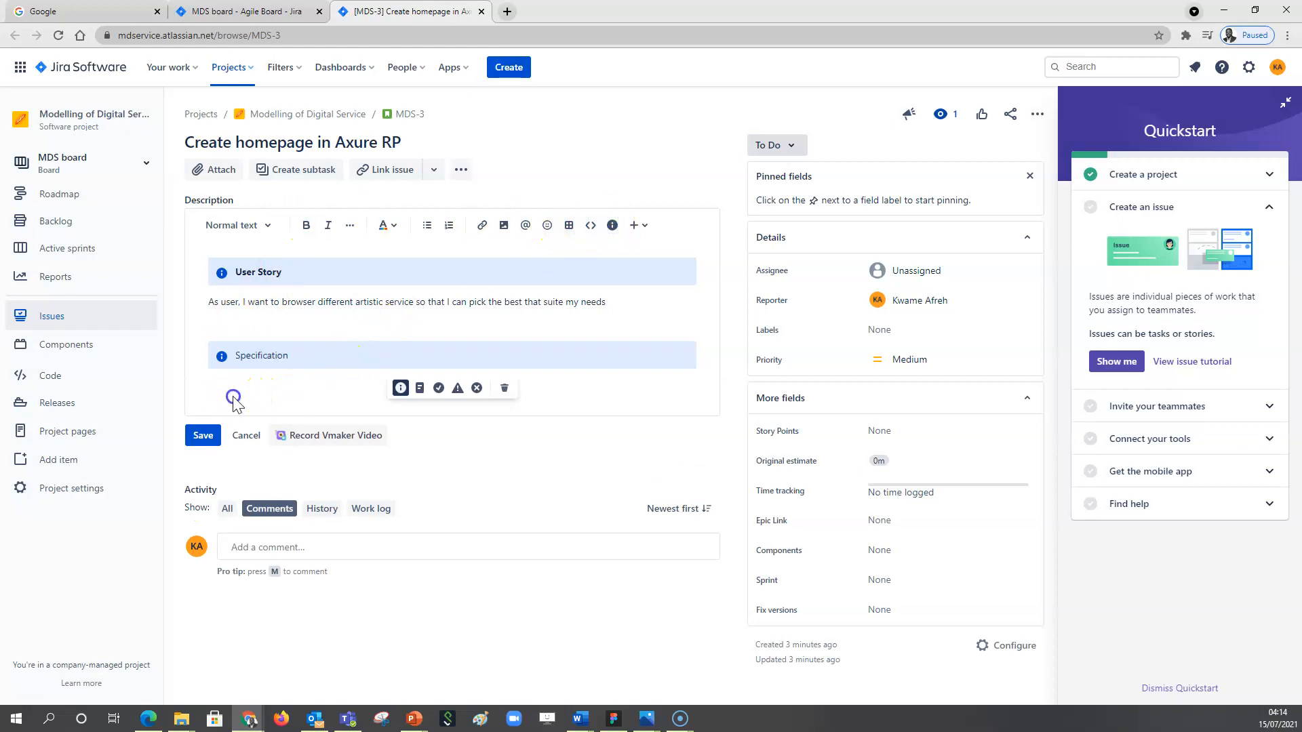
key(Return)
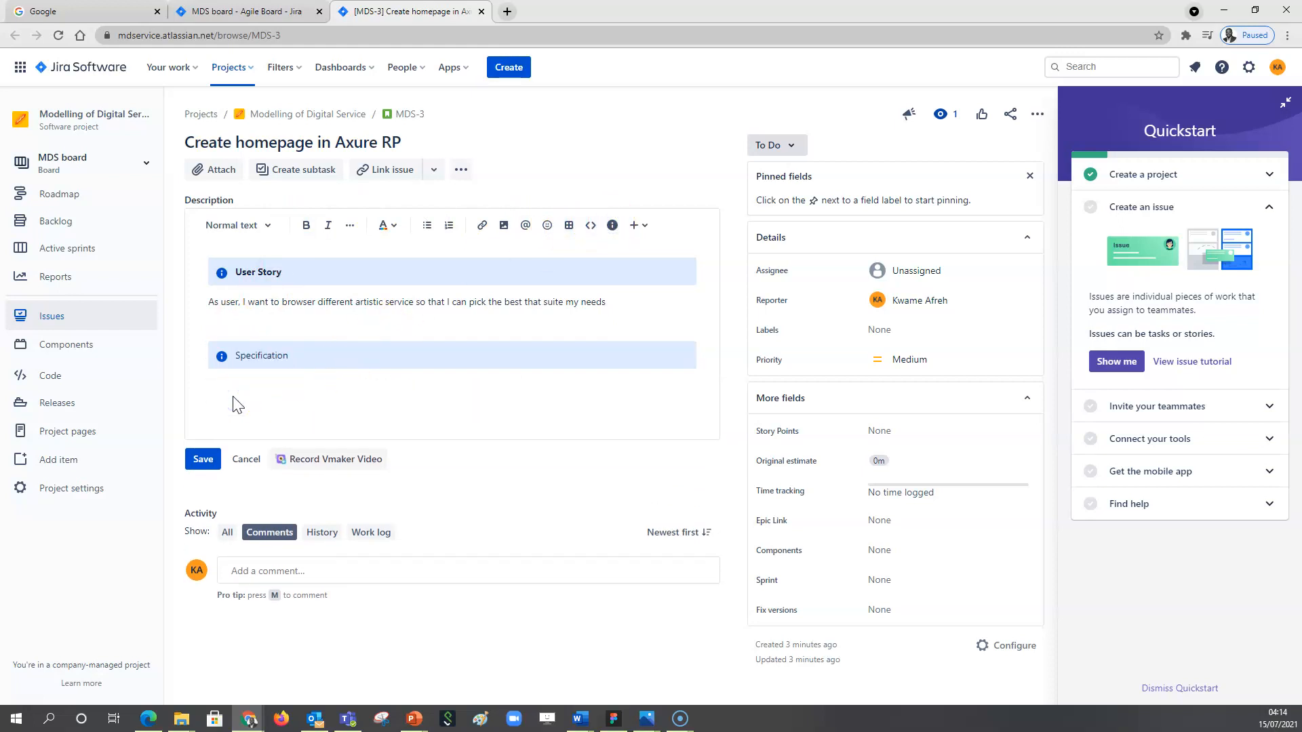
text(Acceptance Criteria)
drag(299, 407, 180, 401)
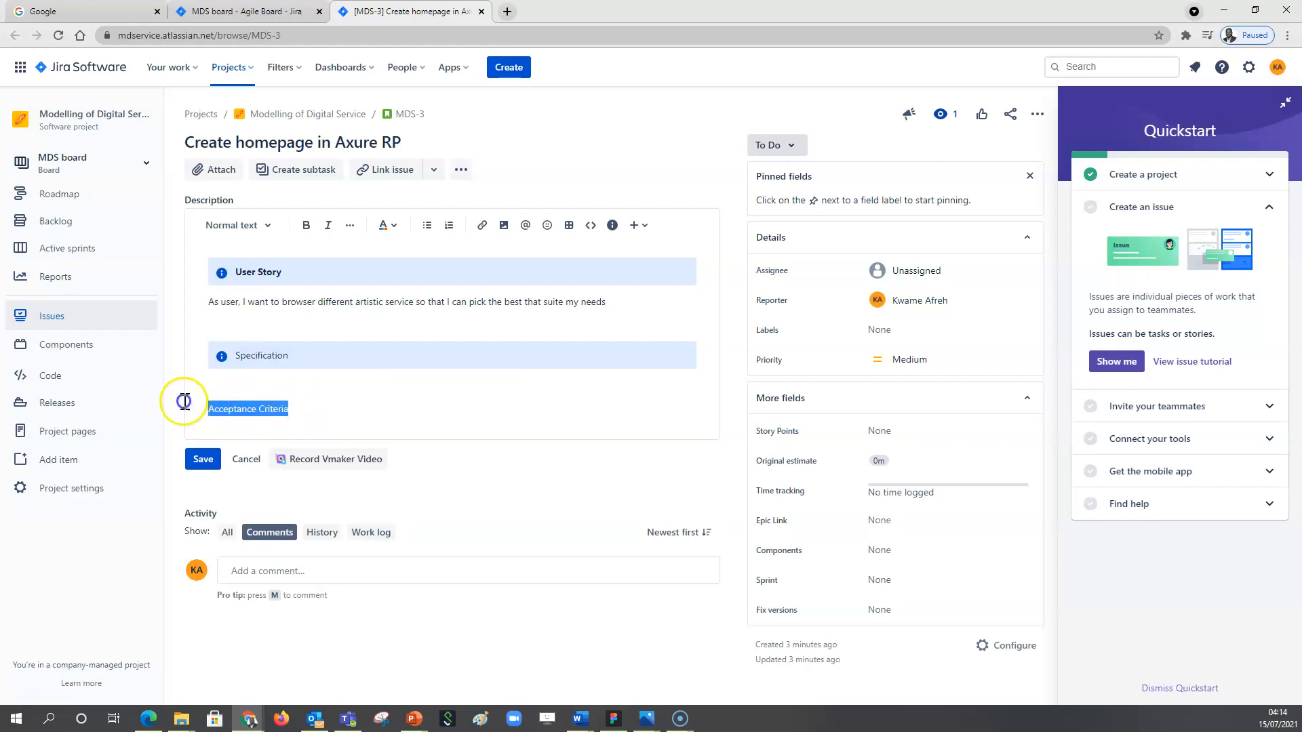
click(613, 225)
Make the Specification and Acceptance Criteria headings bold and insert an extra blank line between the two panels
click(251, 381)
click(273, 355)
double_click(273, 356)
click(306, 226)
click(278, 418)
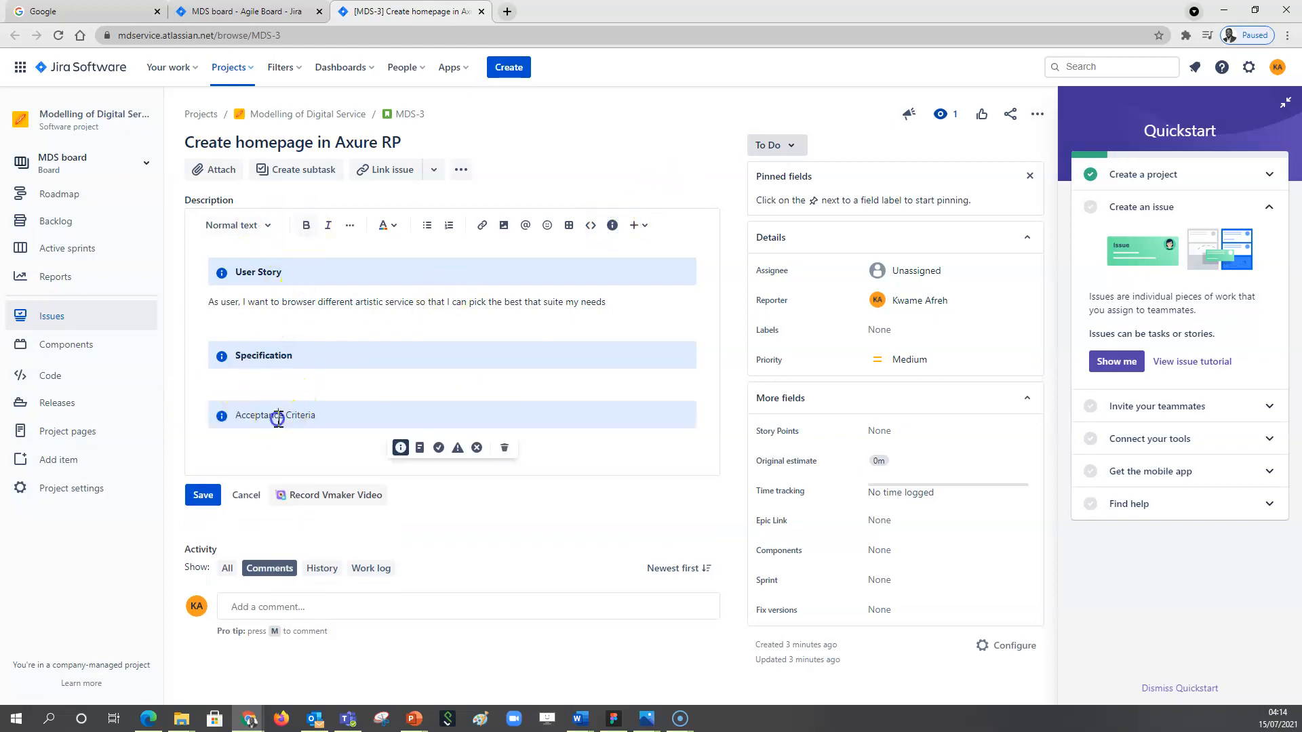
triple_click(278, 419)
click(306, 225)
click(243, 389)
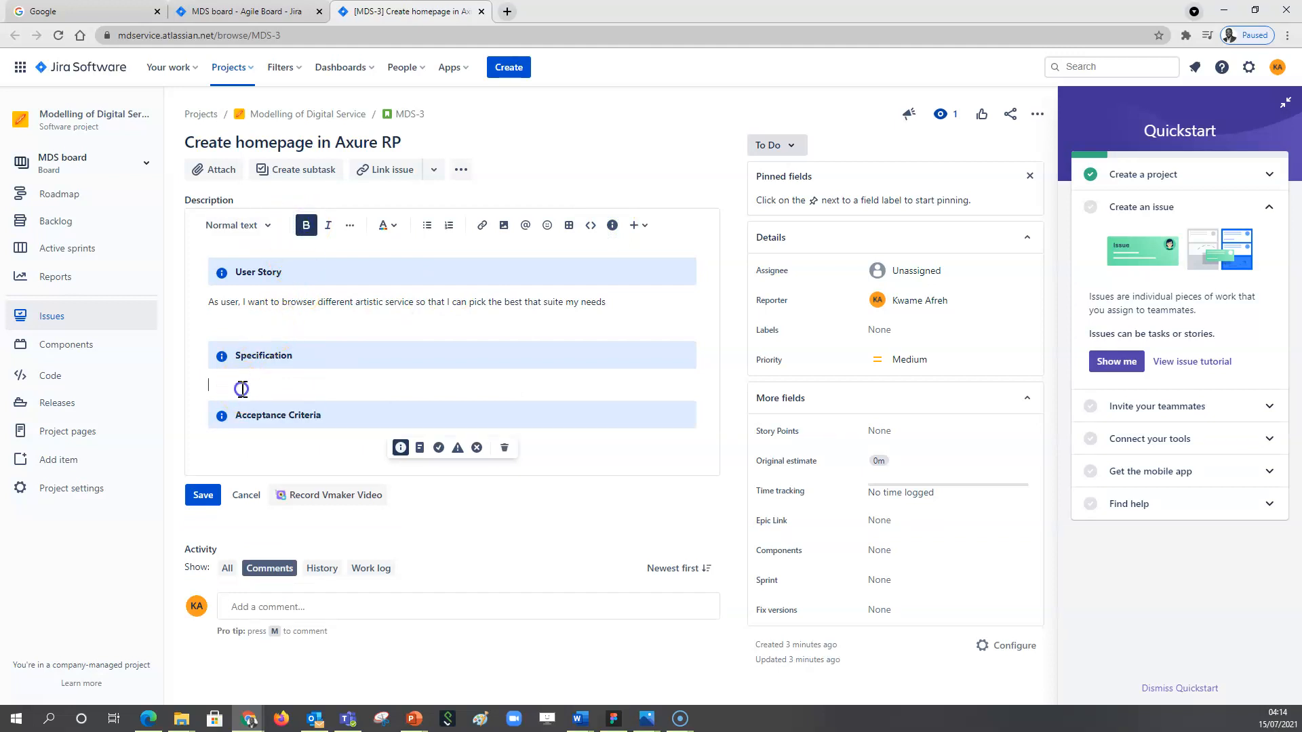
key(Return)
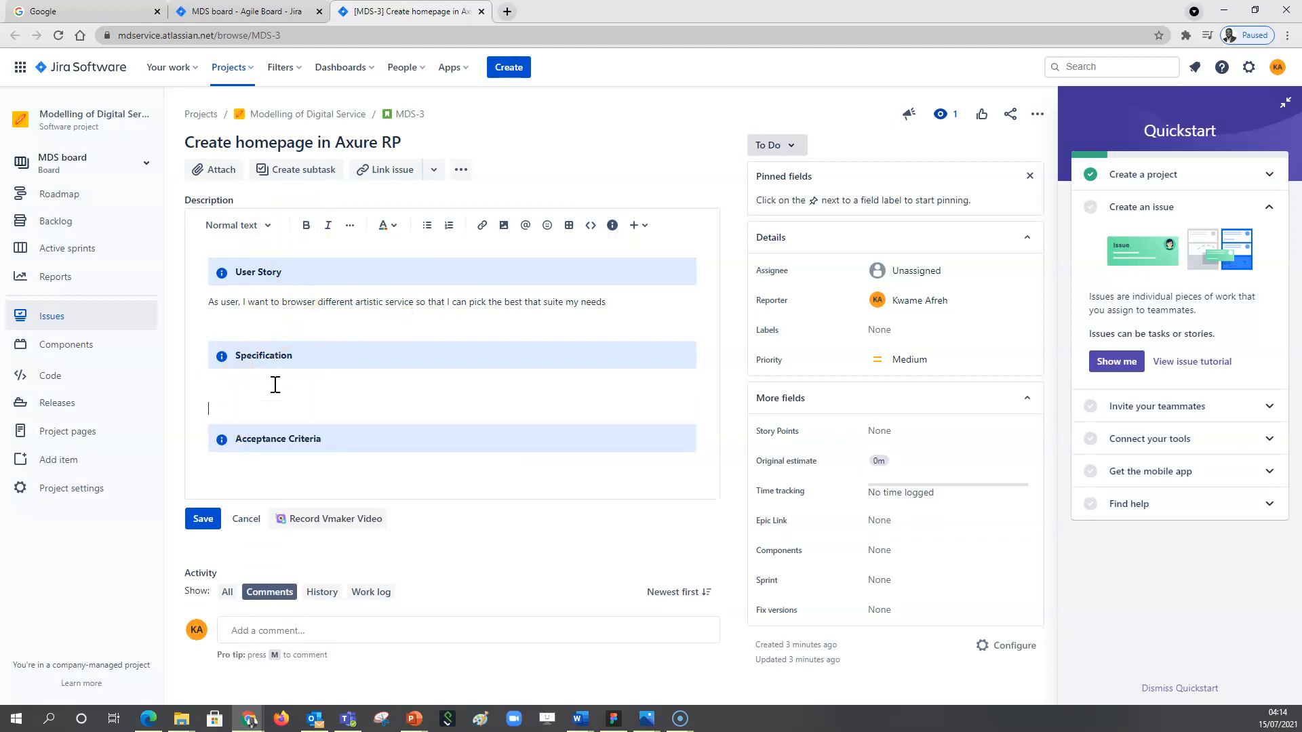
Write "User should be able to browser and select from the following options" beneath the Specification heading
click(232, 392)
click(225, 390)
key(Return)
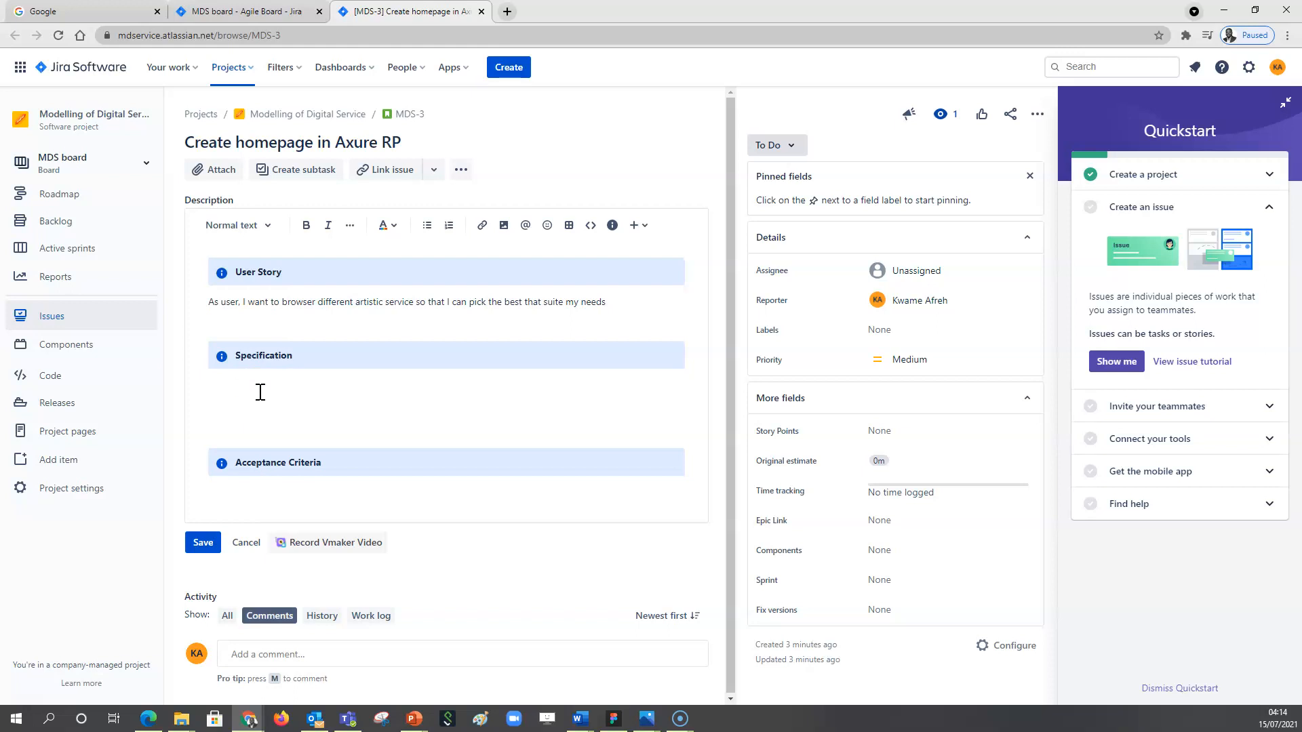
text(User)
text( solu)
key(BackSpace)
key(BackSpace)
text(hould be able to select)
key(BackSpace)
key(BackSpace)
key(BackSpace)
key(BackSpace)
key(BackSpace)
key(BackSpace)
text(broswer and select from the following)
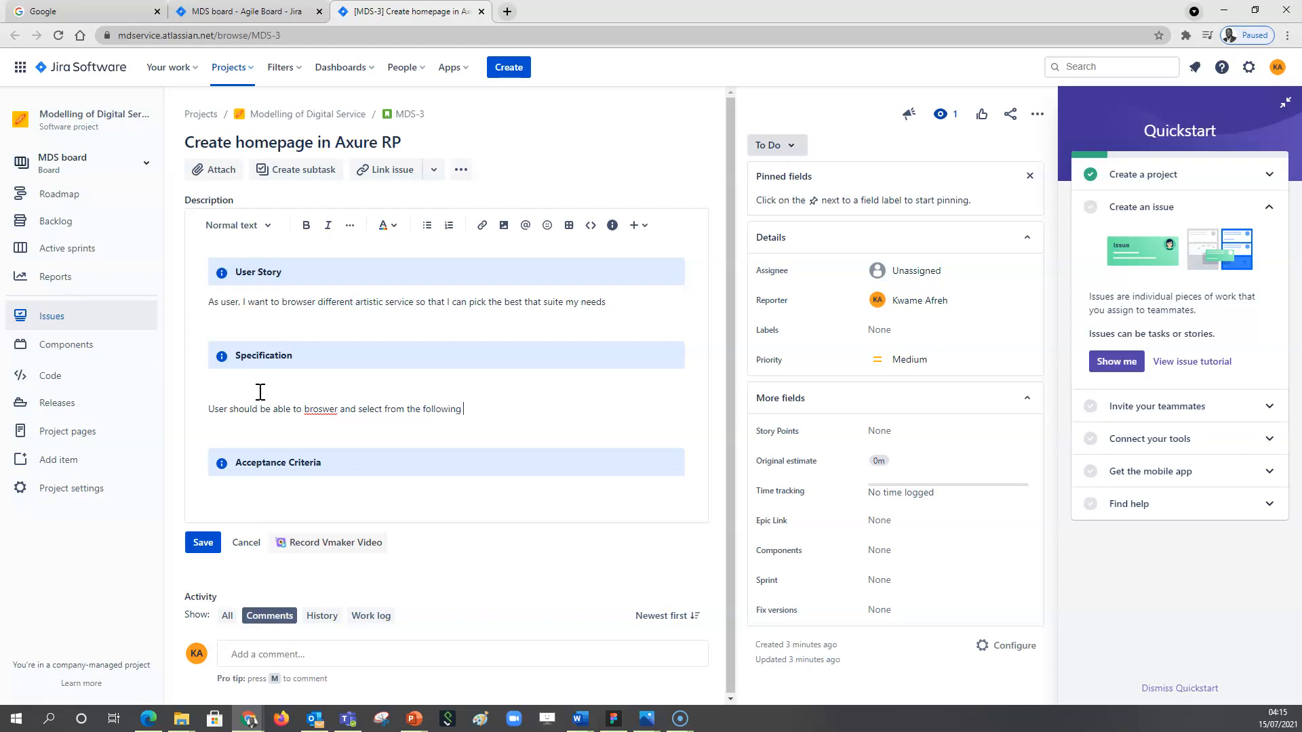
text( options)
right_click(315, 408)
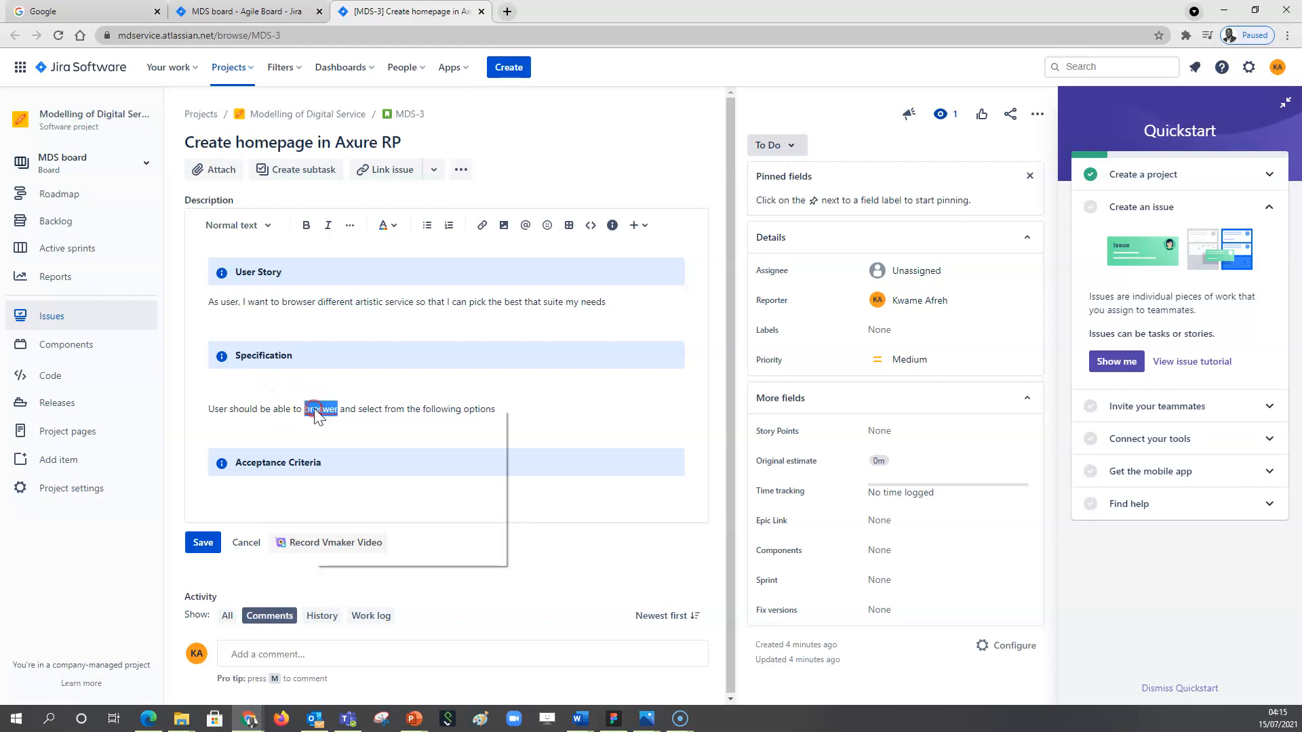
click(358, 421)
click(515, 409)
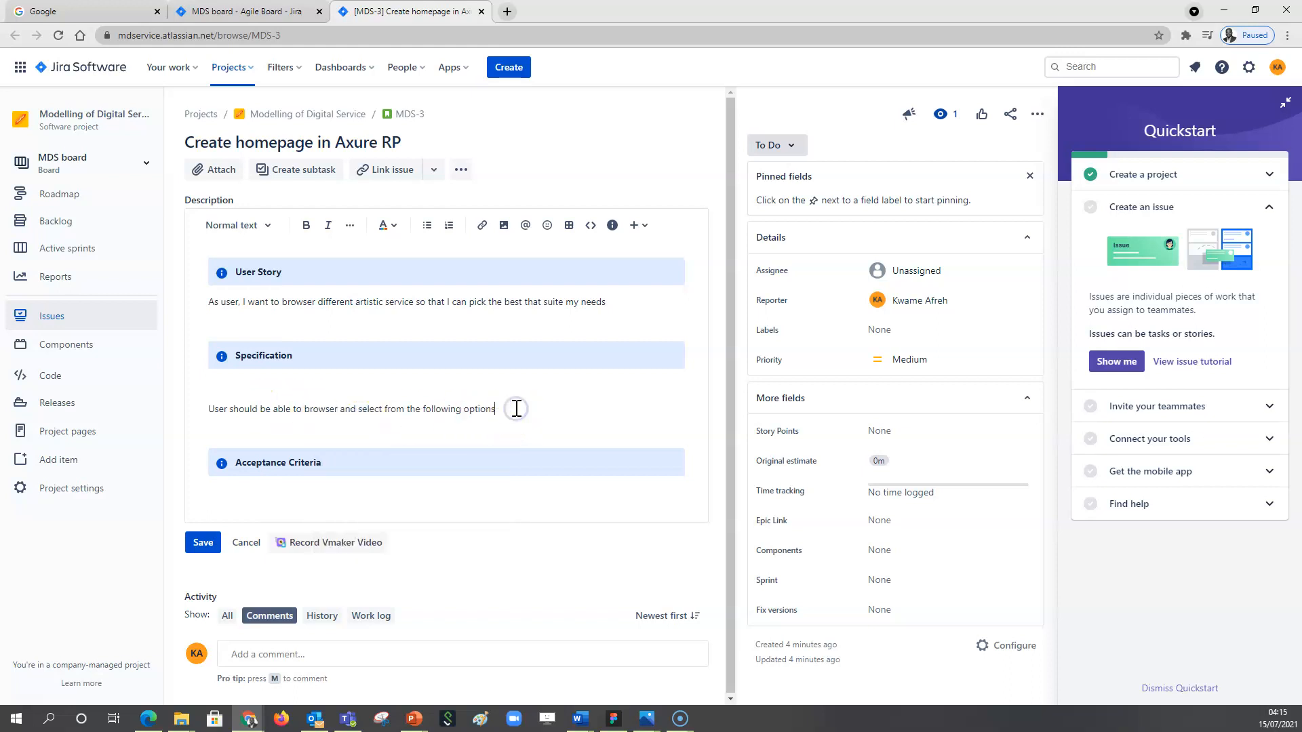
List the options Photographer and Barber on separate lines below the specification sentence
key(Return)
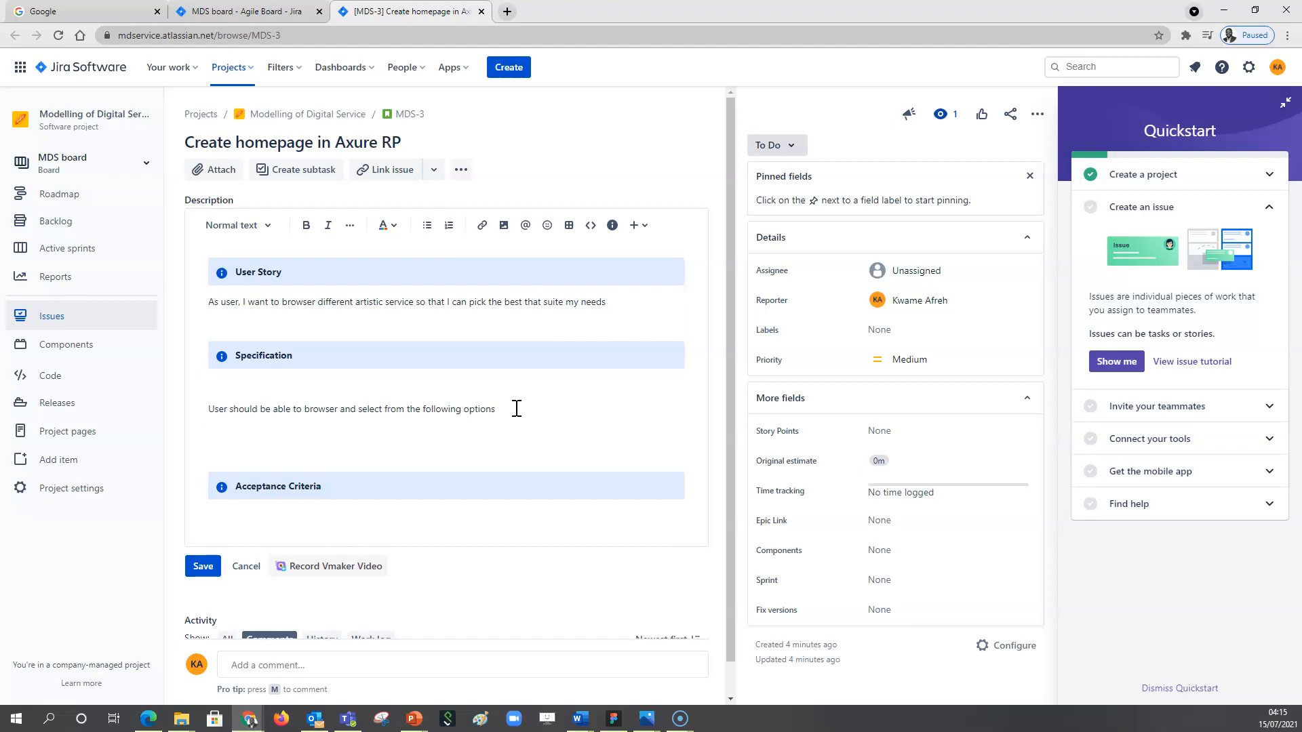
text(Photographer)
key(Return)
text(B)
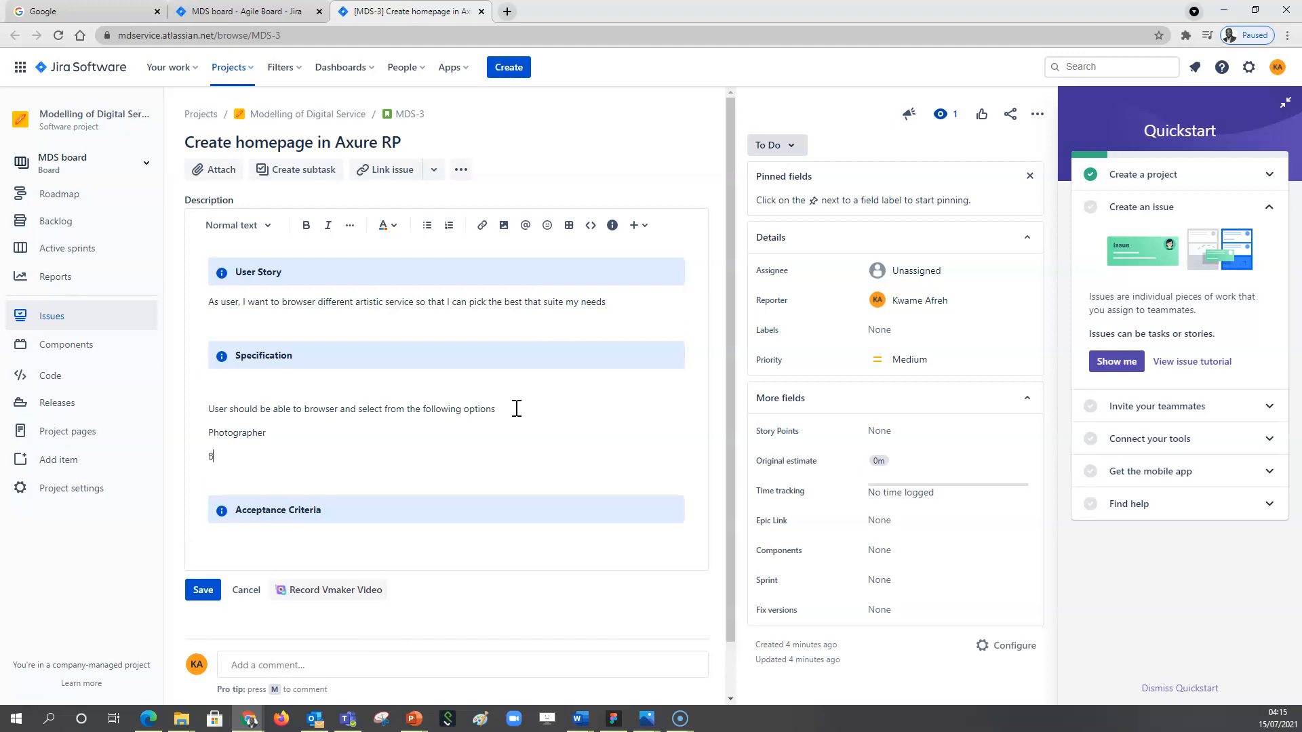
text(arbar)
key(Return)
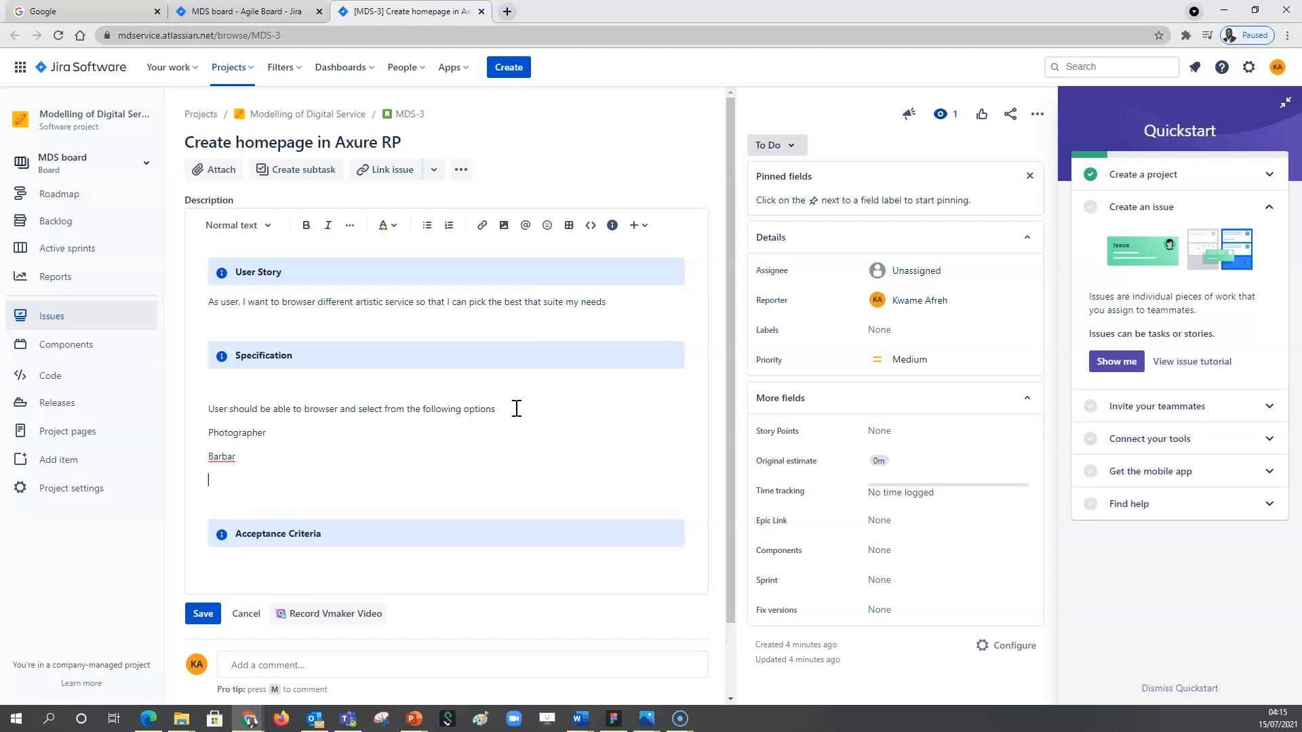
double_click(222, 456)
right_click(217, 461)
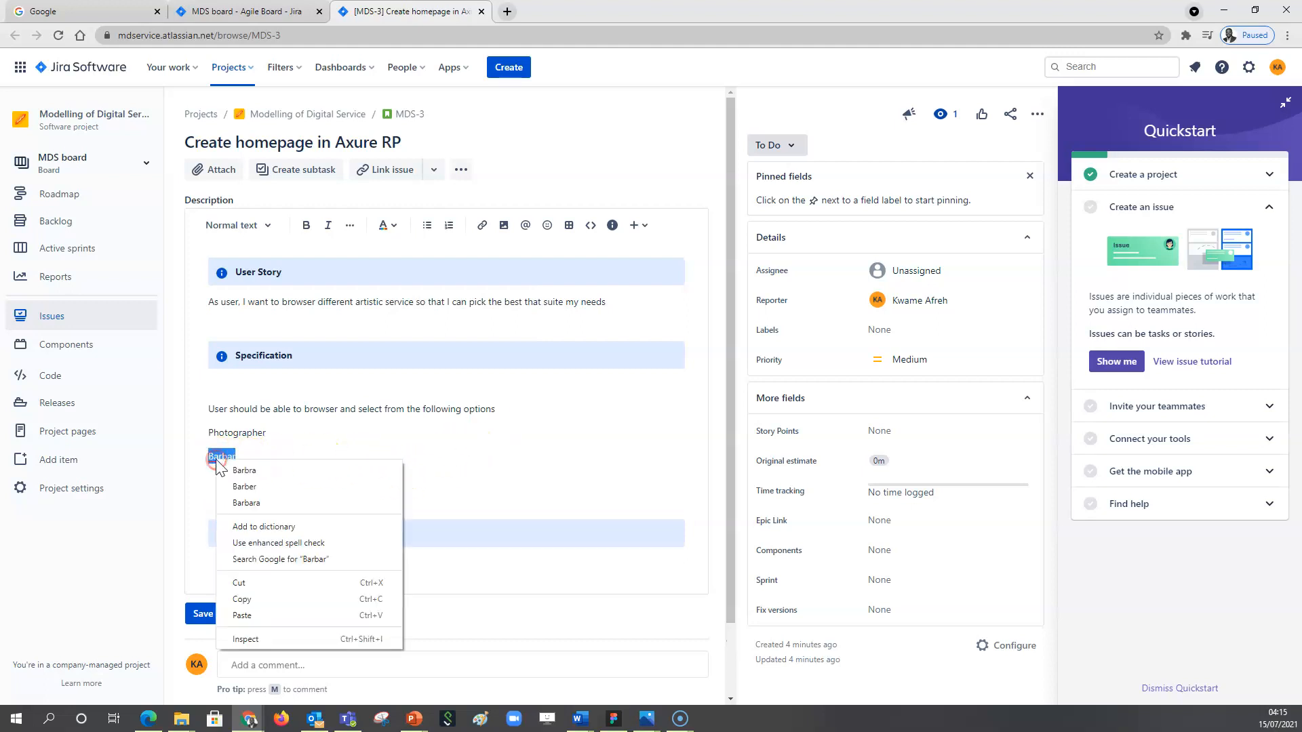
click(373, 449)
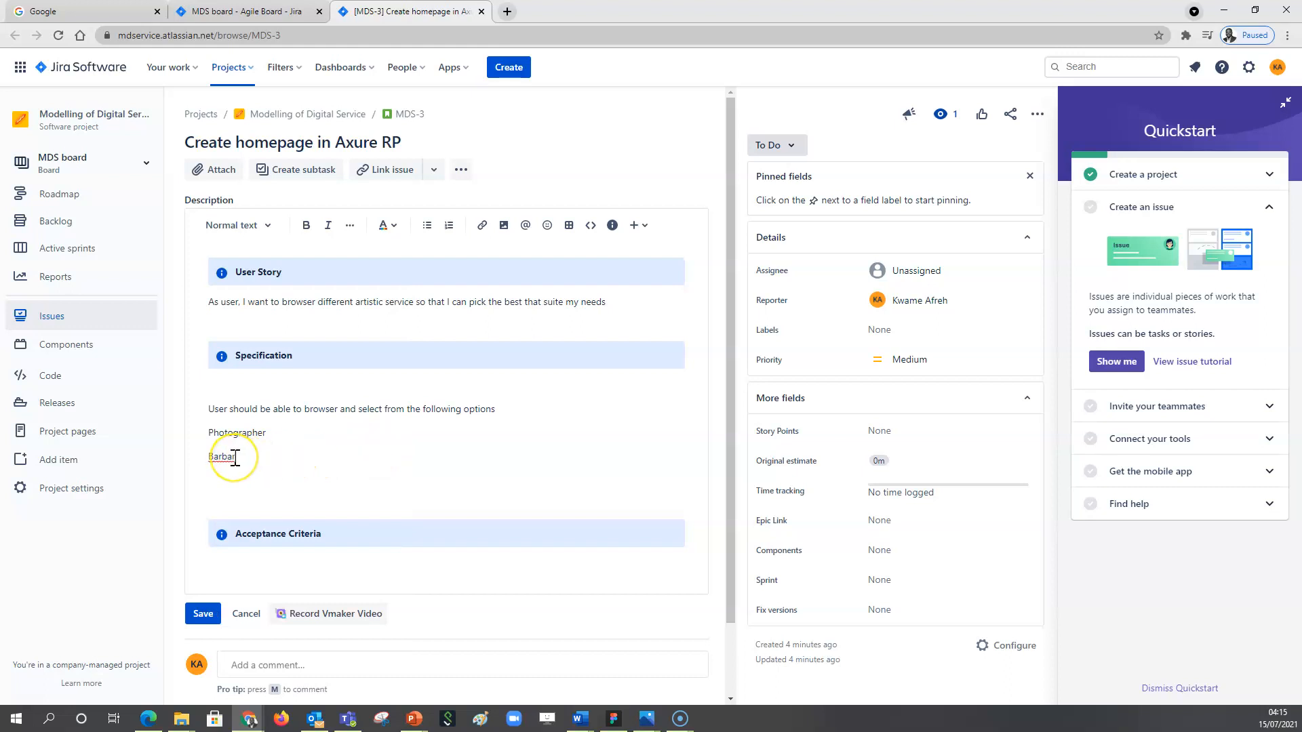
key(BackSpace)
key(BackSpace)
key(Return)
Turn the Photographer and Barber lines into a bulleted list
drag(234, 456, 204, 434)
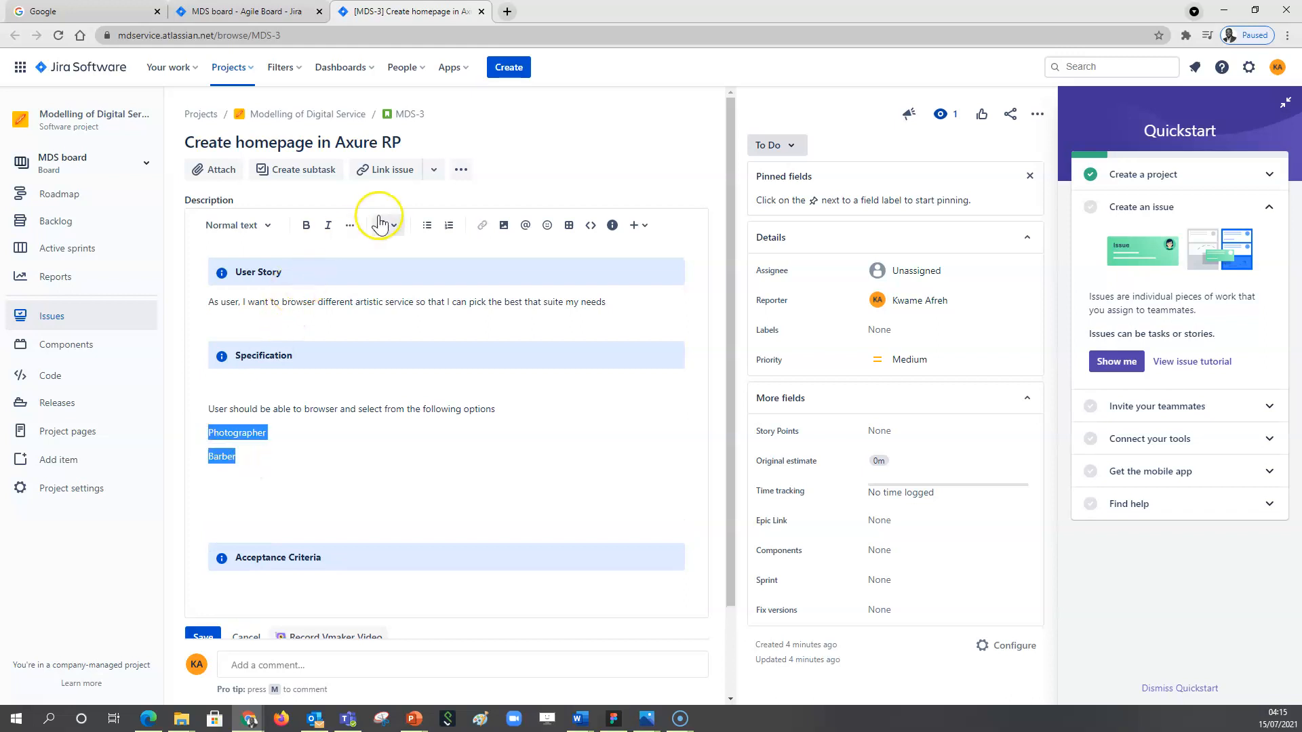
click(426, 225)
click(276, 449)
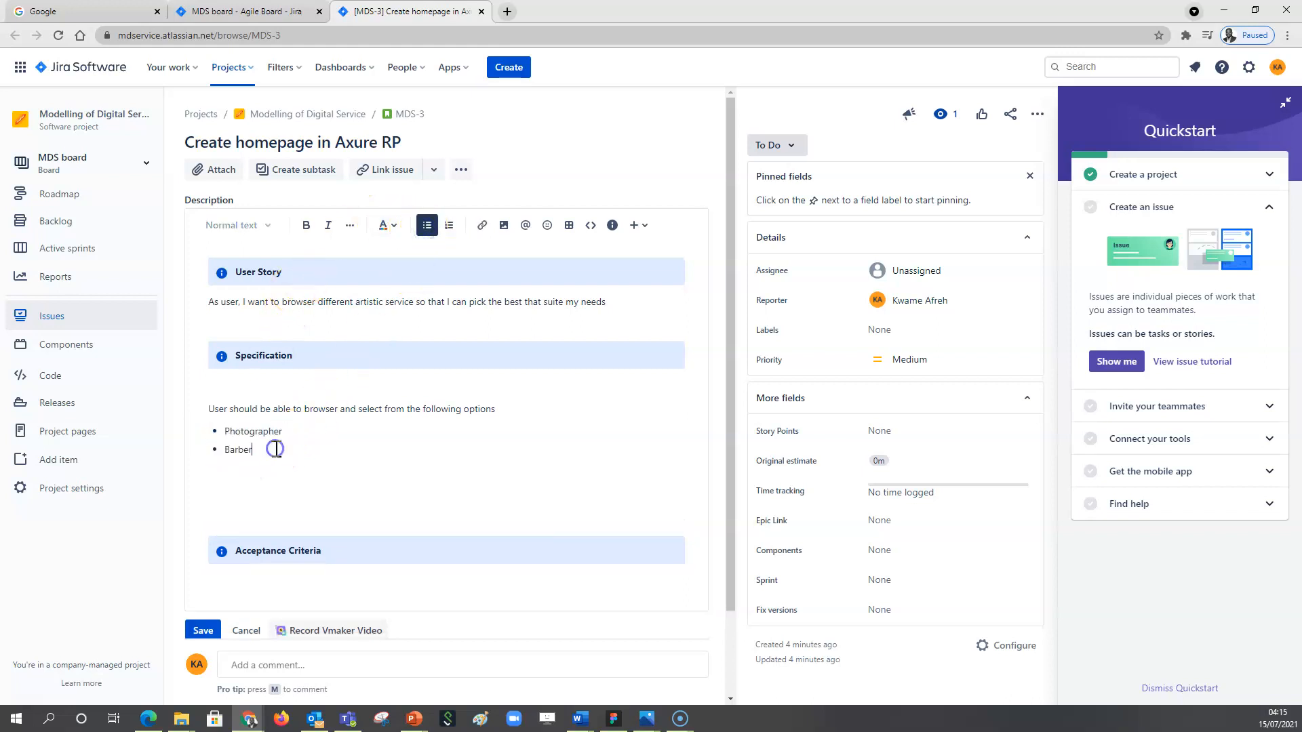
key(Return)
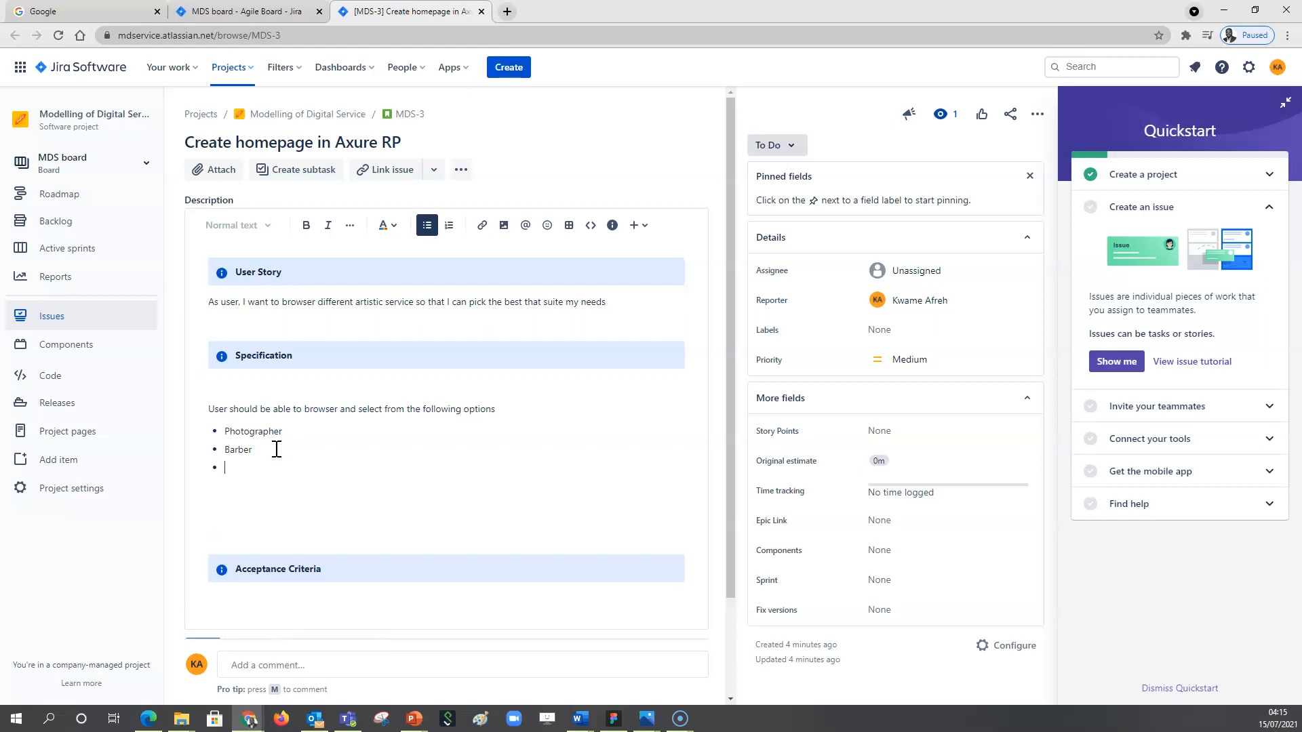
key(Return)
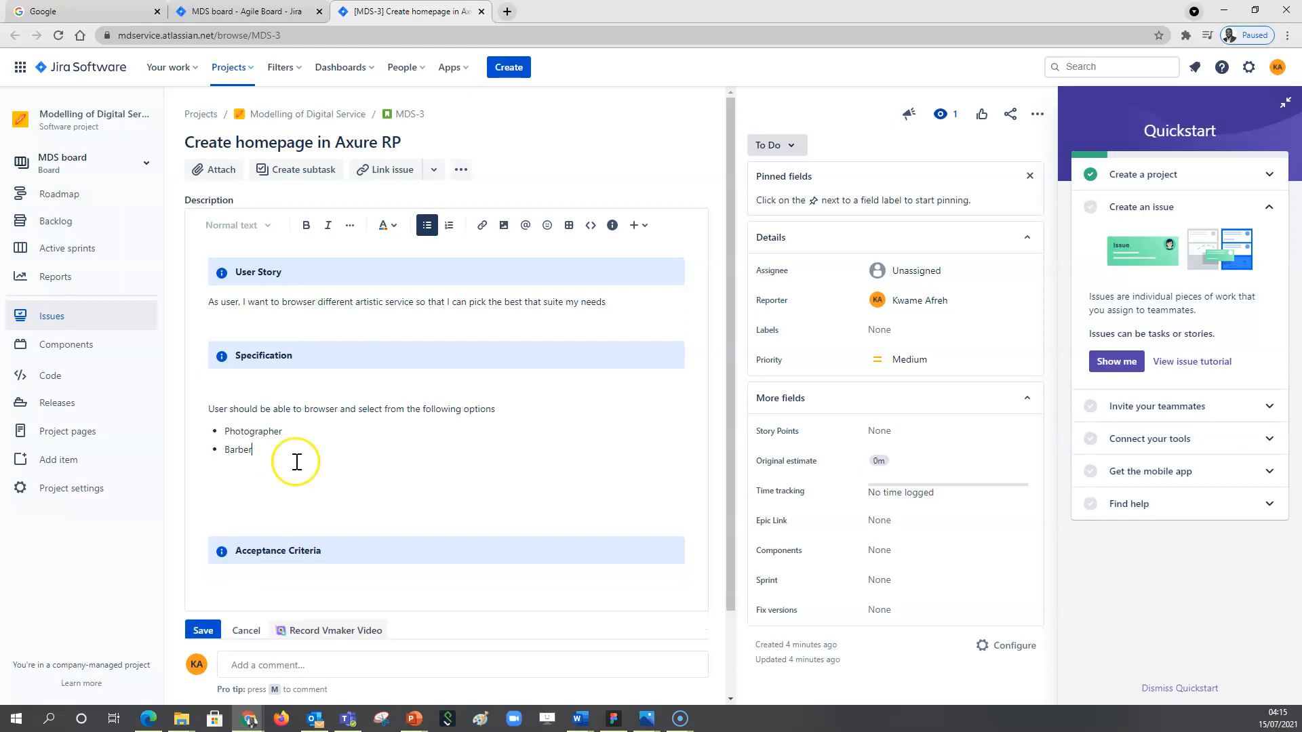
Remove two surplus blank lines between the bulleted list and the Acceptance Criteria panel
click(250, 511)
key(BackSpace)
key(BackSpace)
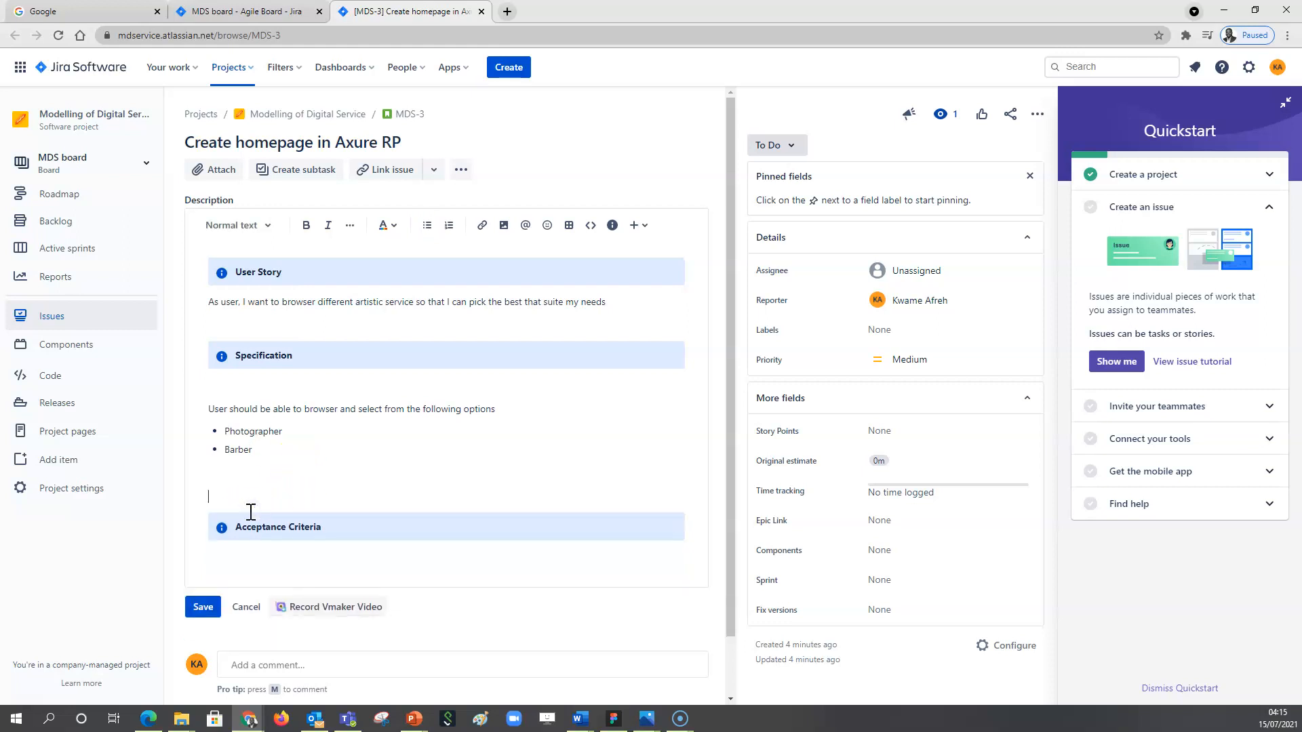
click(266, 537)
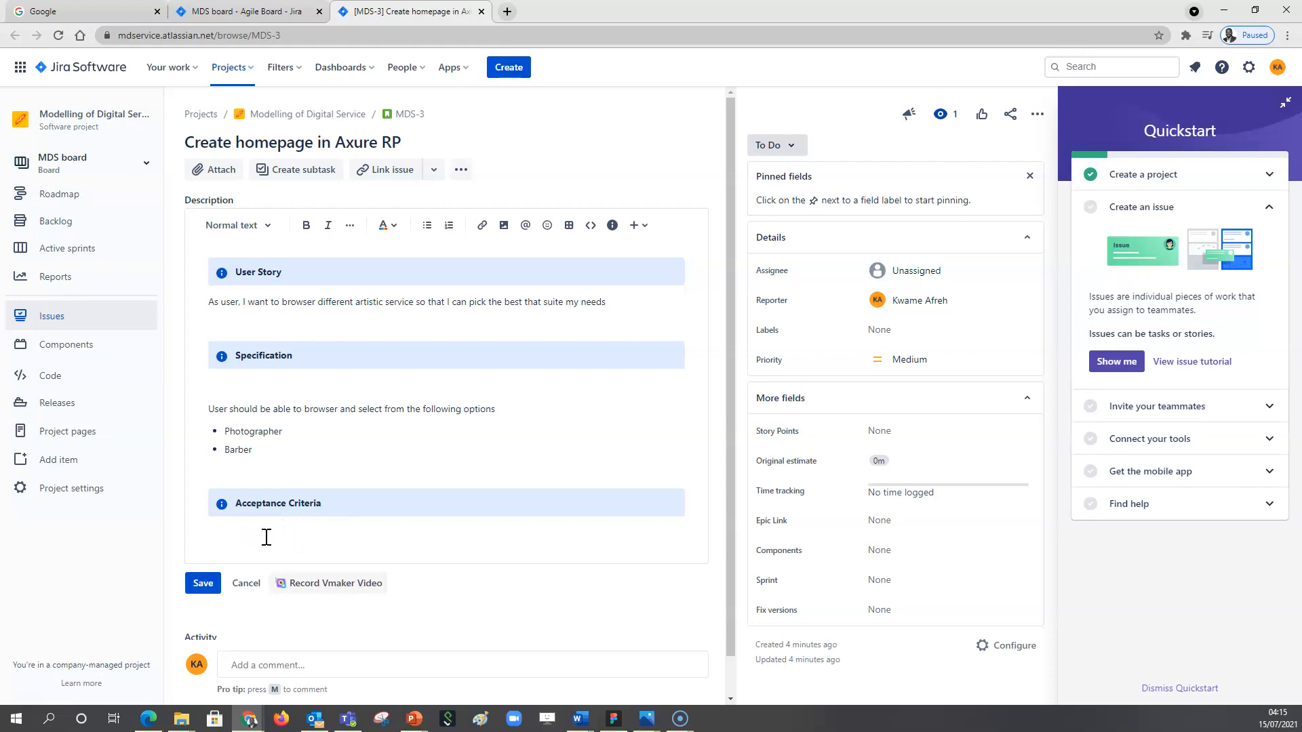
Add "The Artistic service above should appear with images. See images attached" below the bulleted list
click(242, 468)
text(The Artistiv)
text( service above should apear )
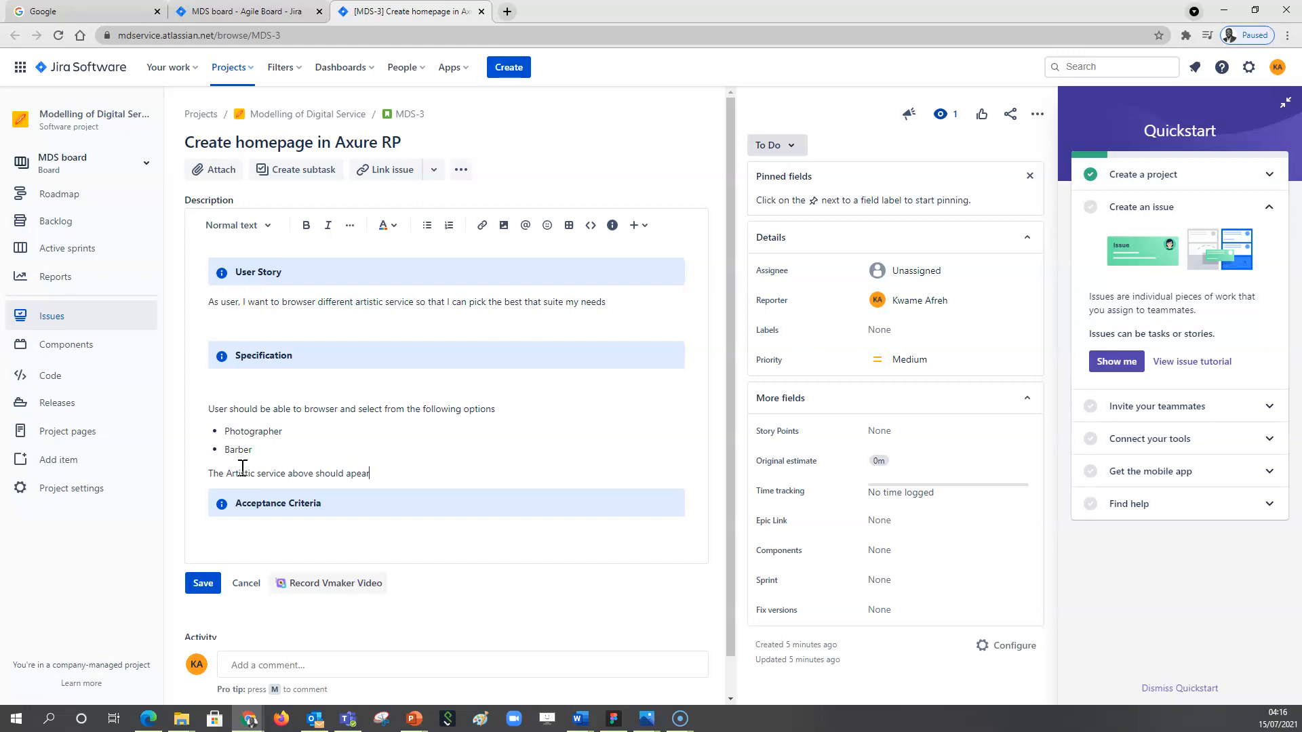
text(with images)
right_click(353, 474)
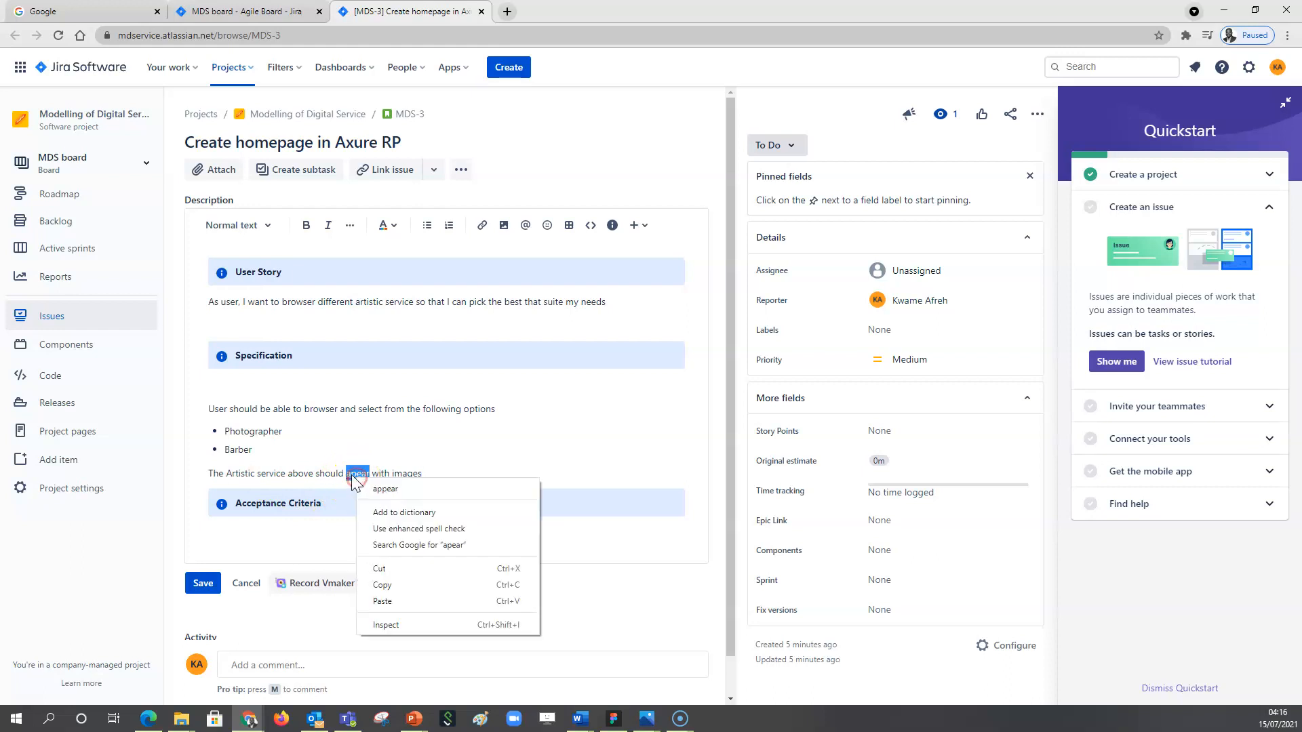
click(385, 489)
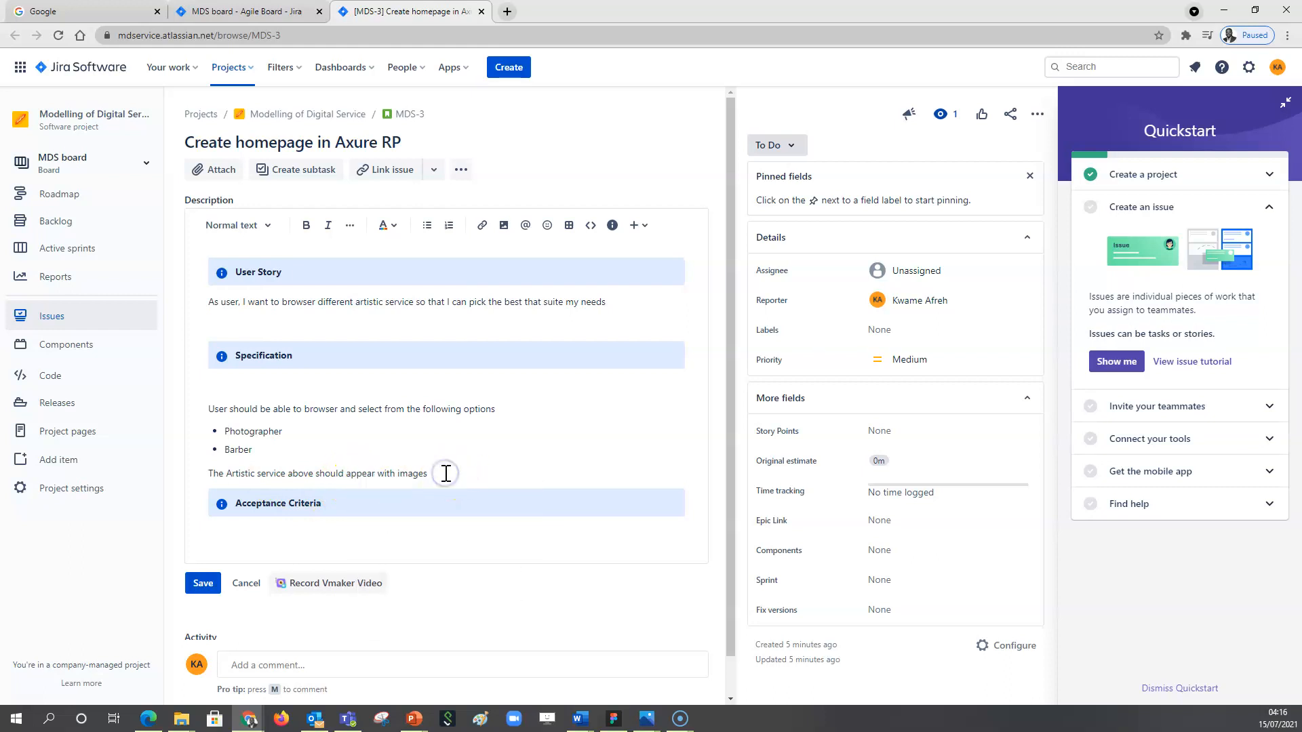
text(. See images attached)
click(373, 407)
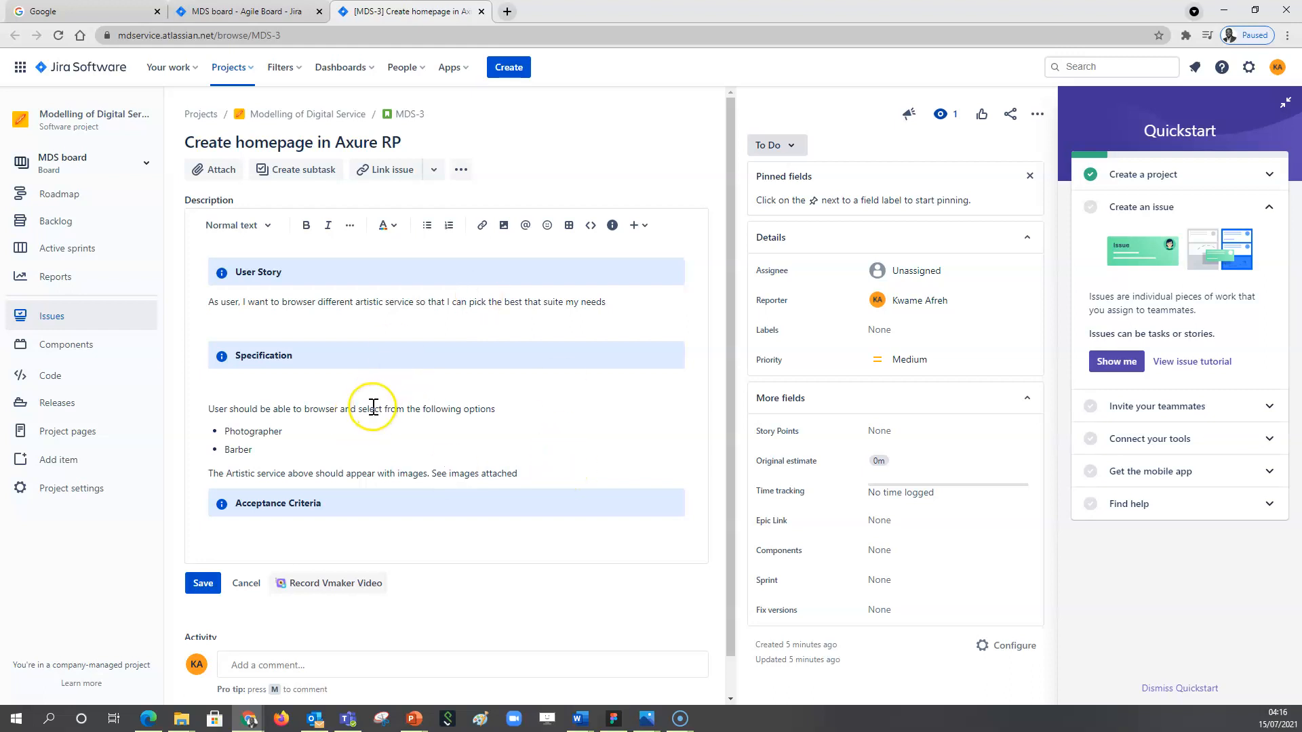
click(264, 542)
text(User should be able to)
key(BackSpace)
key(BackSpace)
key(BackSpace)
key(BackSpace)
key(BackSpace)
key(BackSpace)
key(BackSpace)
key(BackSpace)
key(BackSpace)
key(BackSpace)
key(BackSpace)
key(BackSpace)
key(BackSpace)
key(BackSpace)
key(BackSpace)
key(BackSpace)
key(BackSpace)
key(BackSpace)
key(BackSpace)
key(BackSpace)
key(BackSpace)
key(BackSpace)
key(BackSpace)
Under Acceptance Criteria, write "Verify that, user is able to either search or scroll through images to select the right service" and save the description
text(Verifiy that)
right_click(220, 533)
click(257, 384)
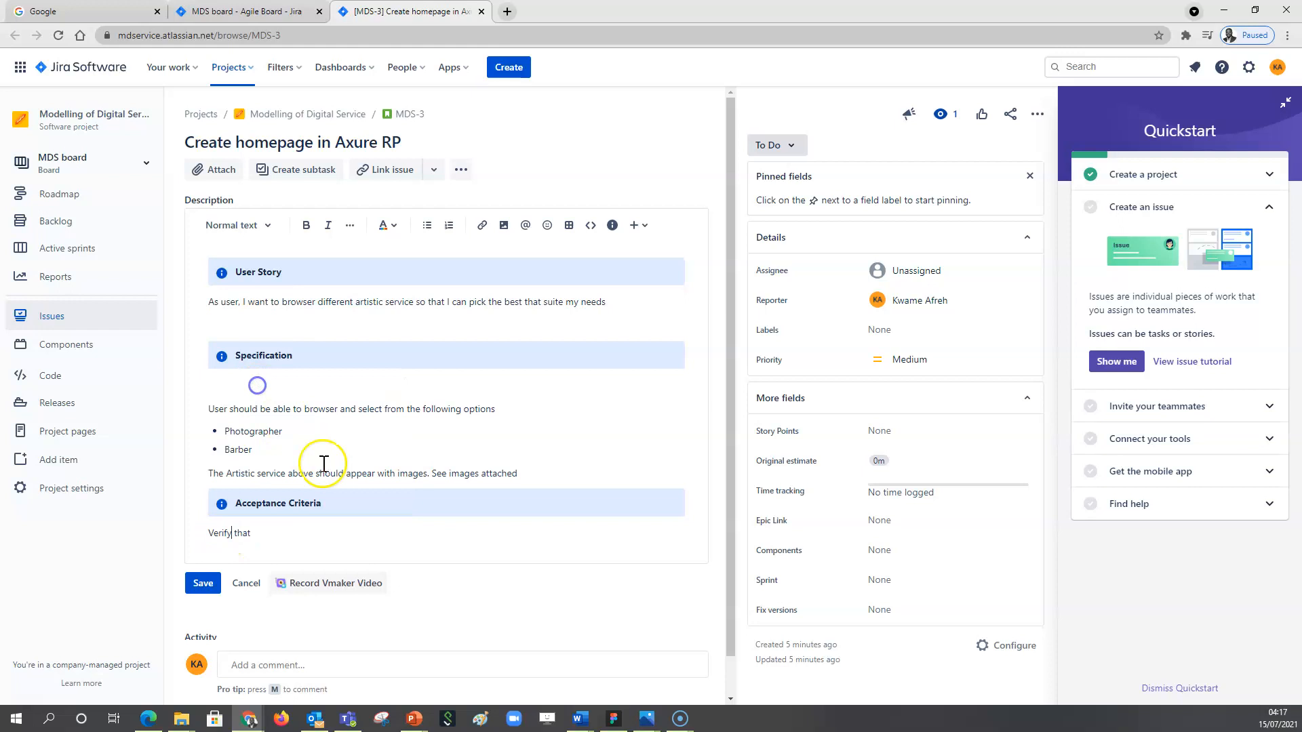
click(278, 537)
text(, user is able to either search)
text(or scr)
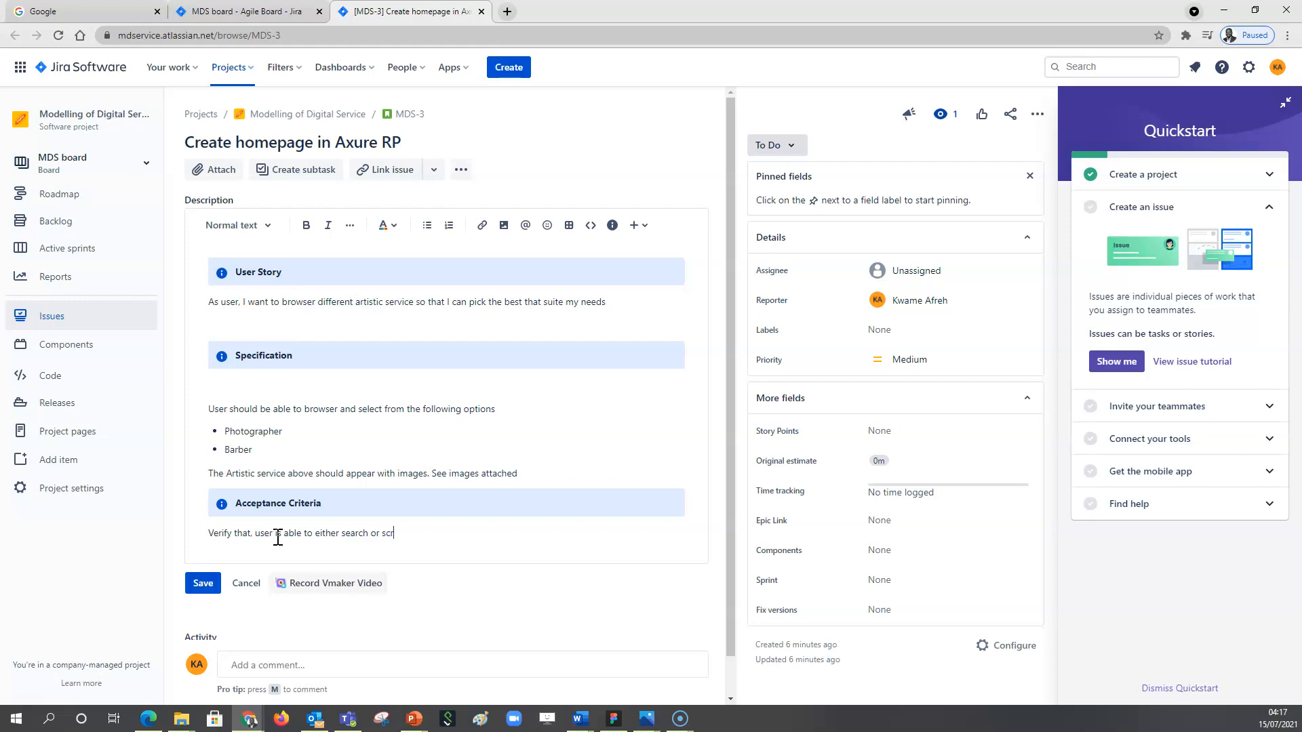
text(oll through images to select the right service)
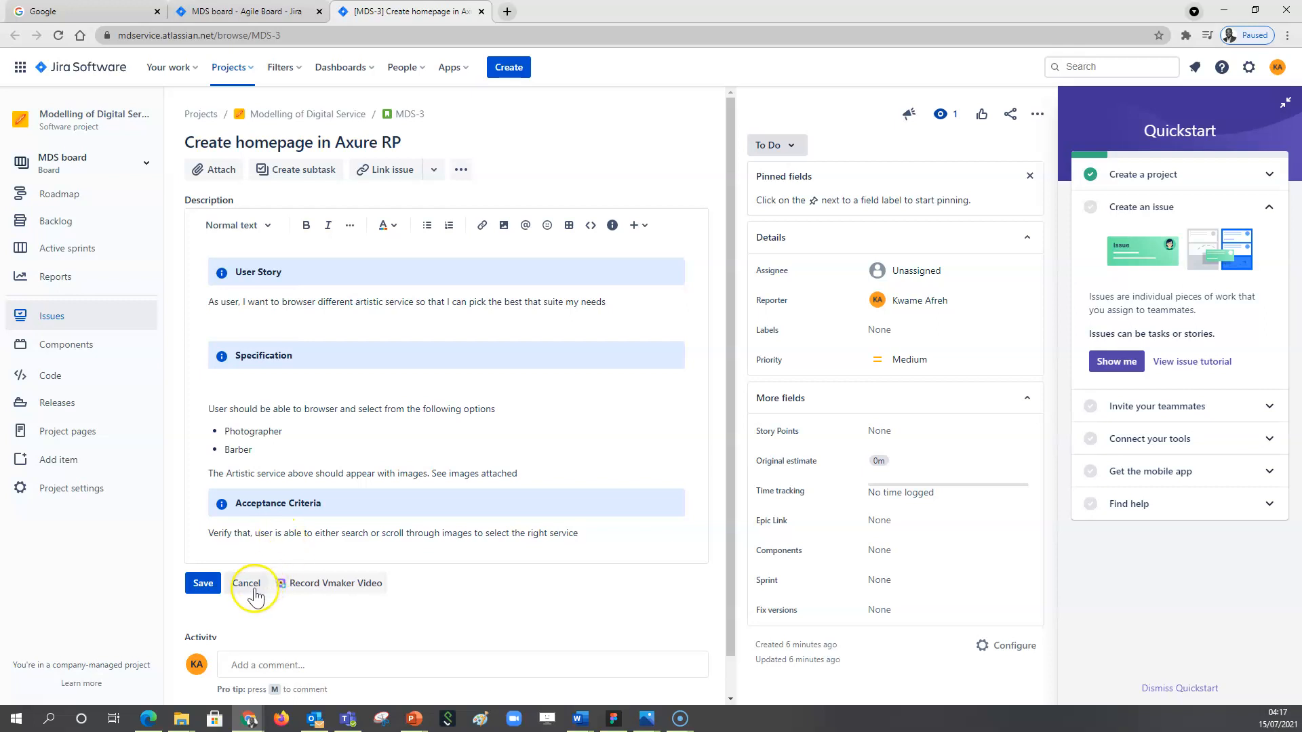
click(203, 583)
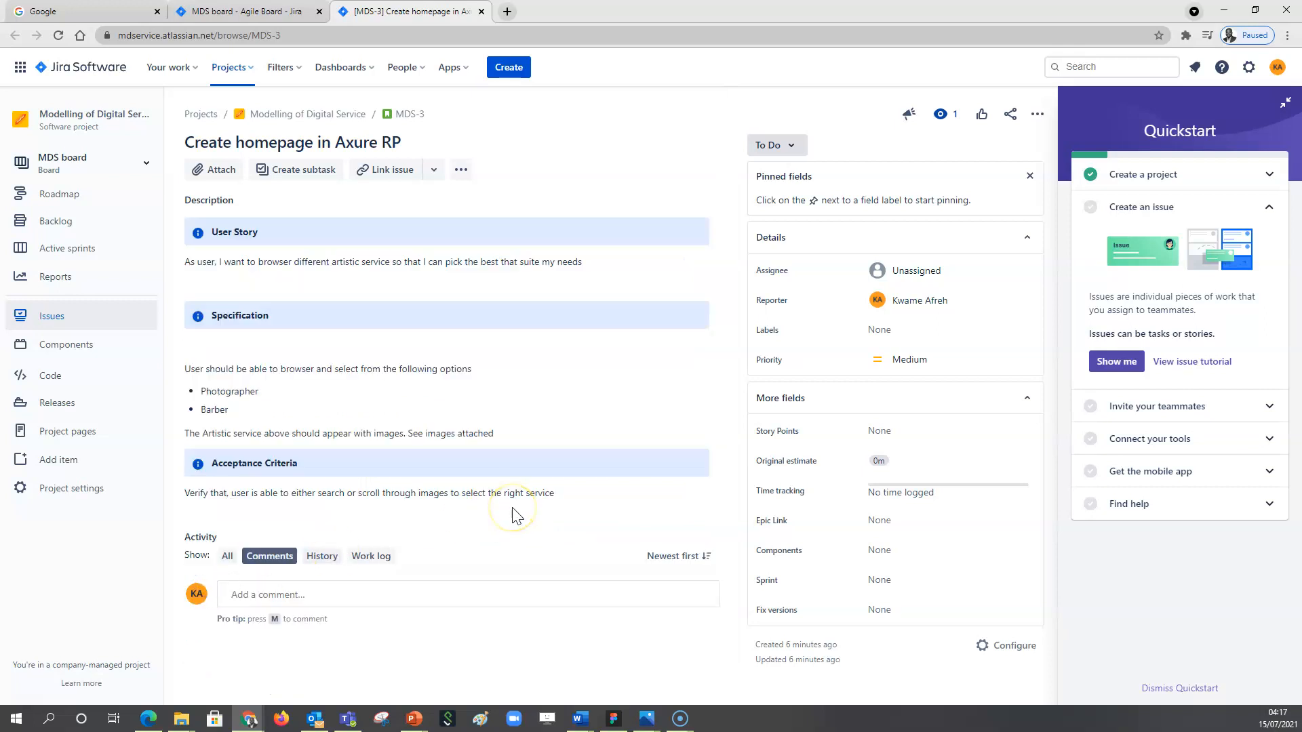
click(600, 429)
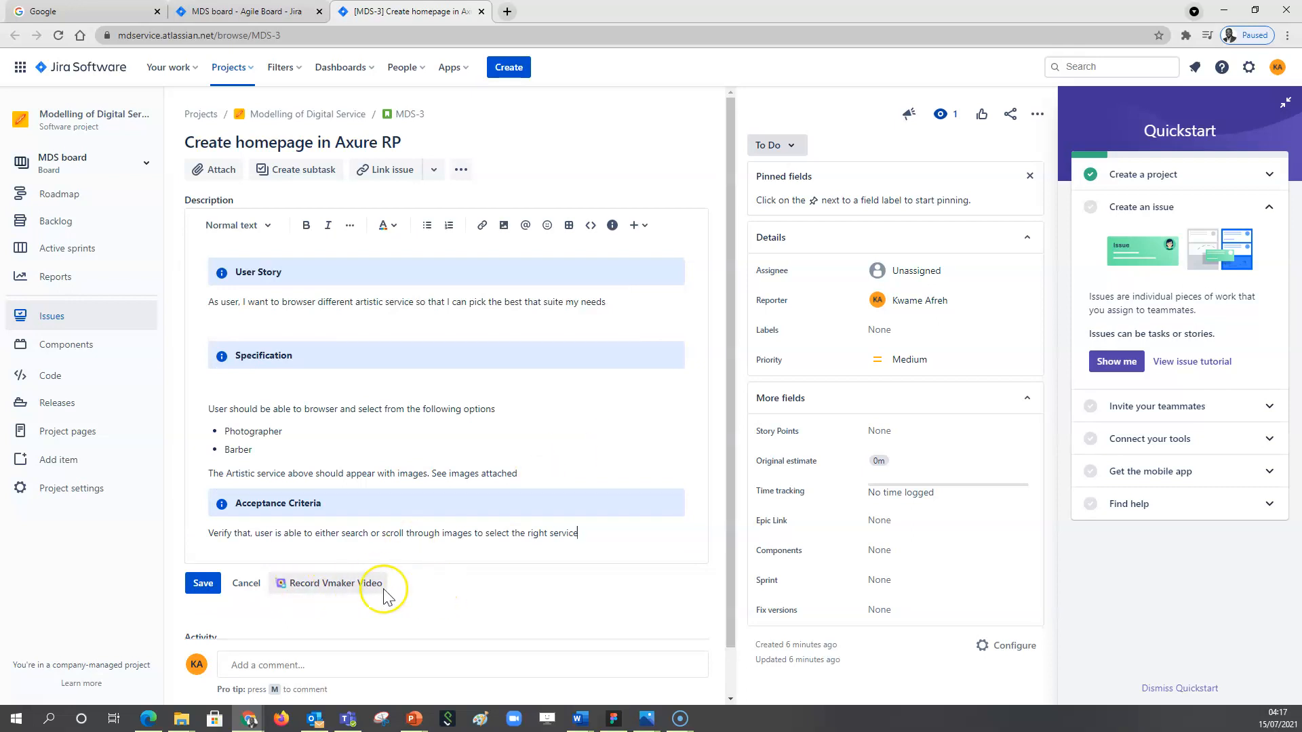
click(203, 583)
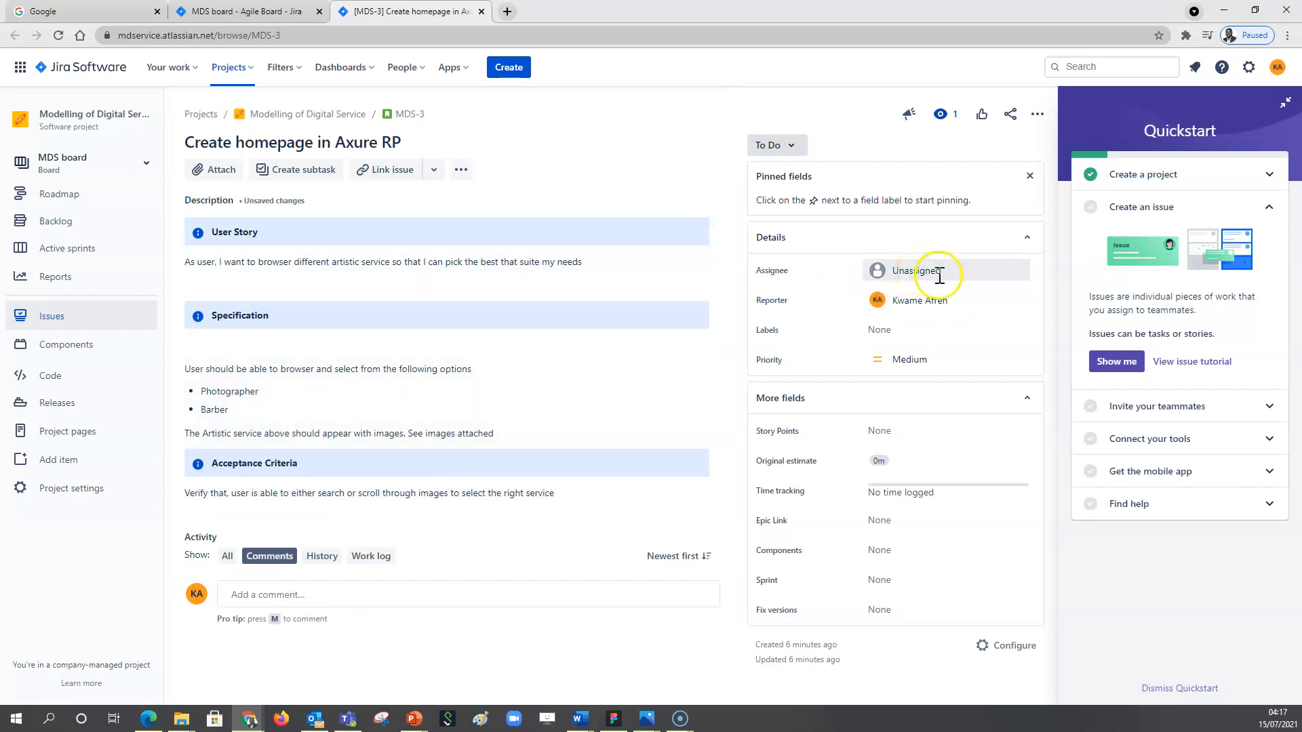
Add the new label MDS to the story and look at the available priority levels
click(885, 332)
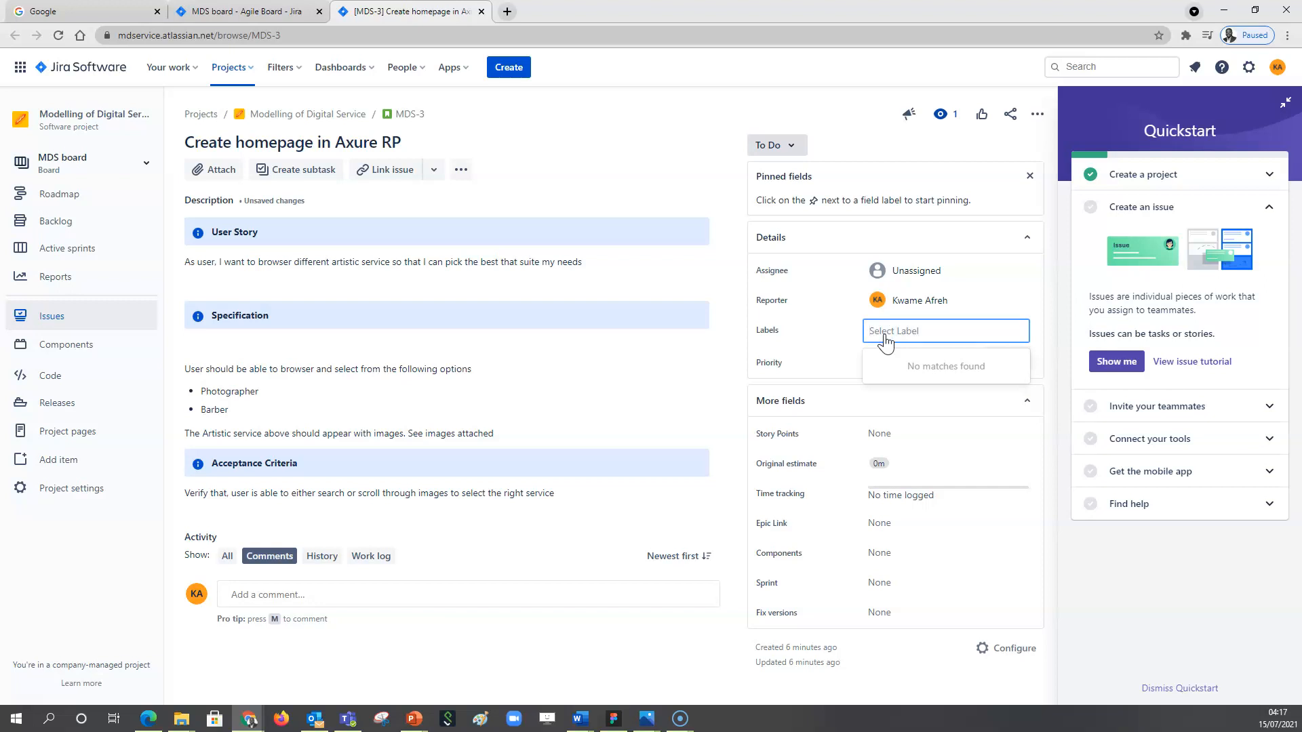
text(MDS)
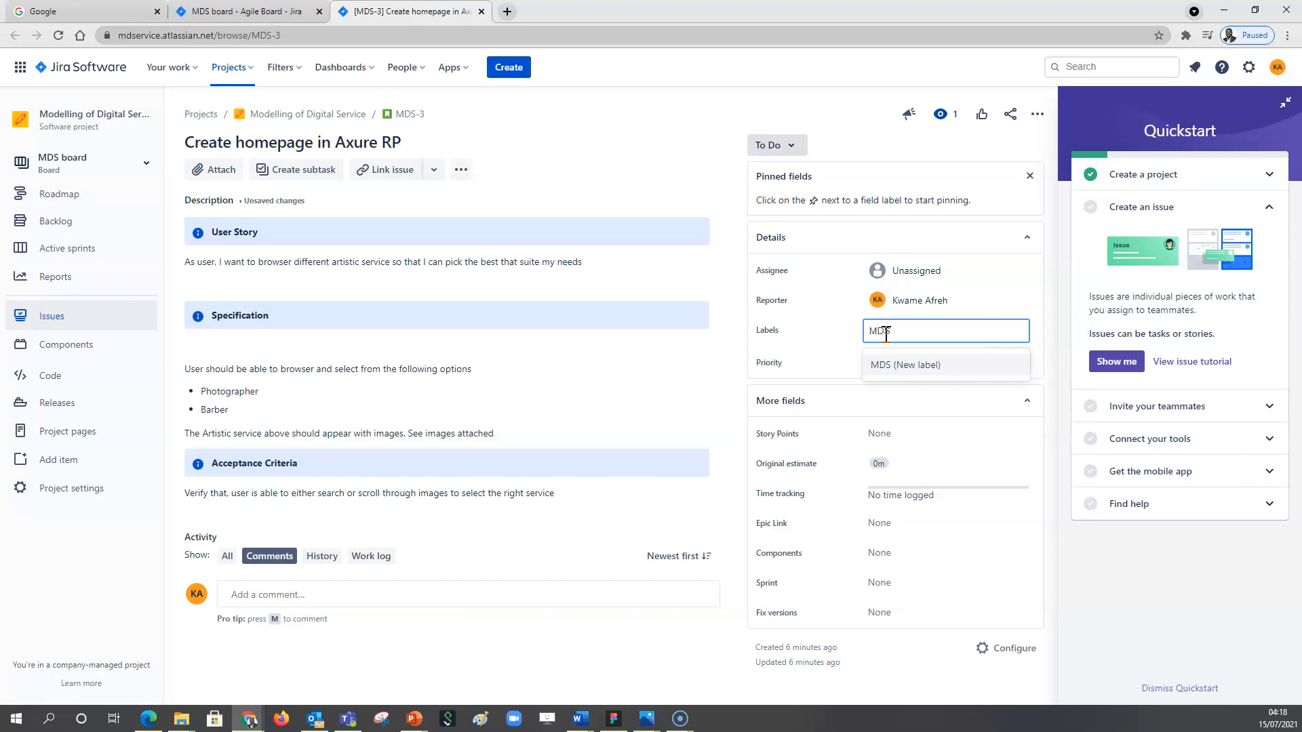
click(888, 365)
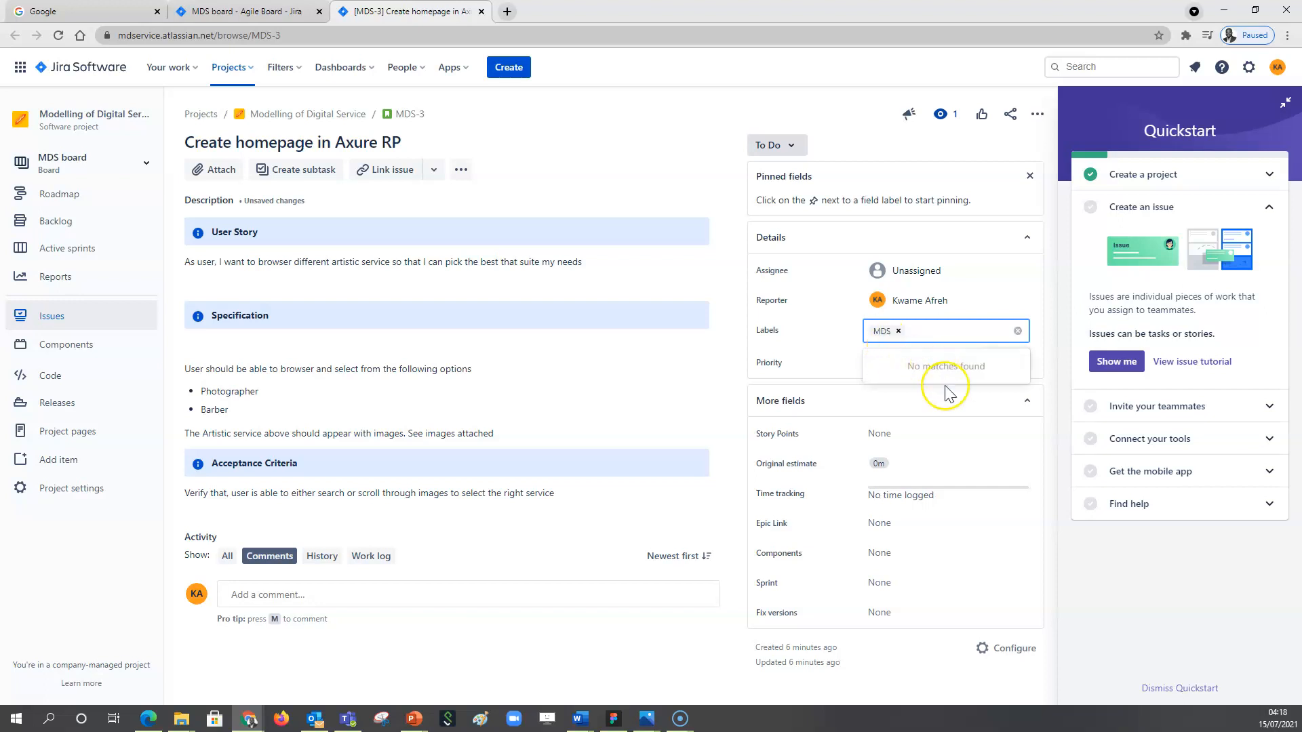
click(808, 366)
click(907, 362)
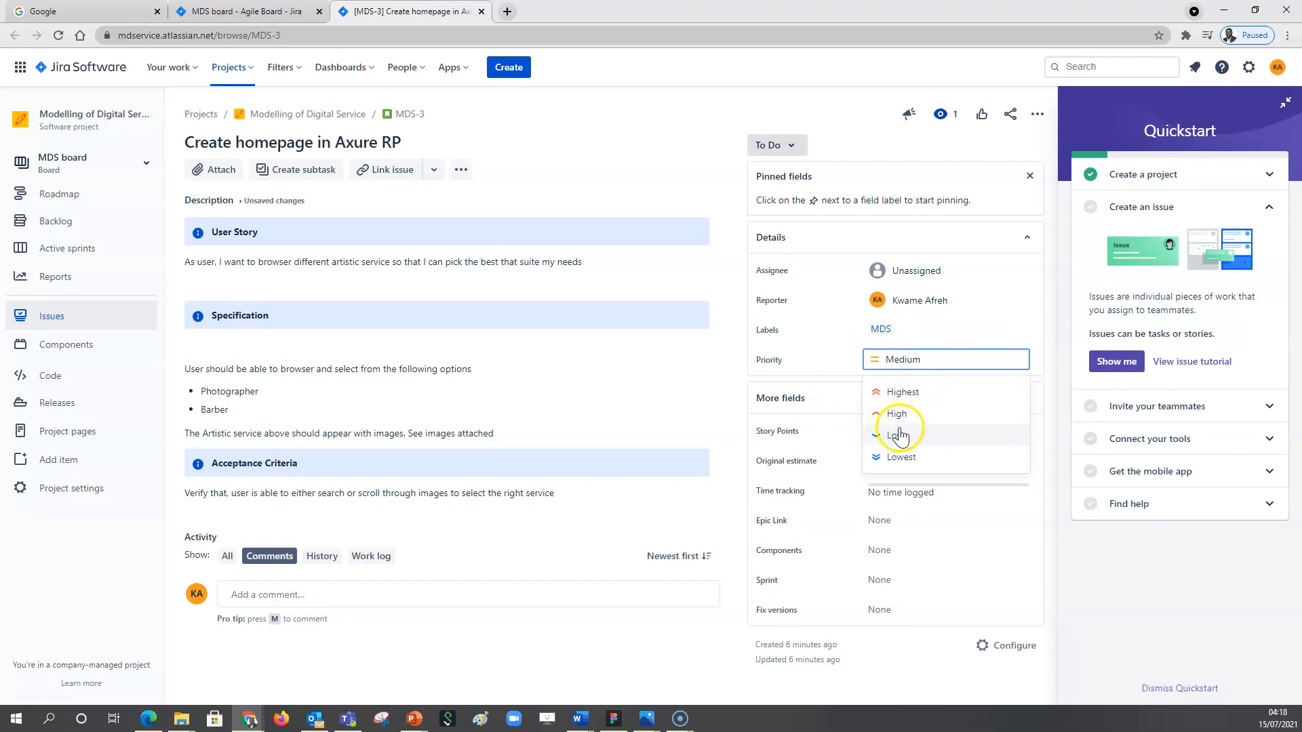
click(715, 368)
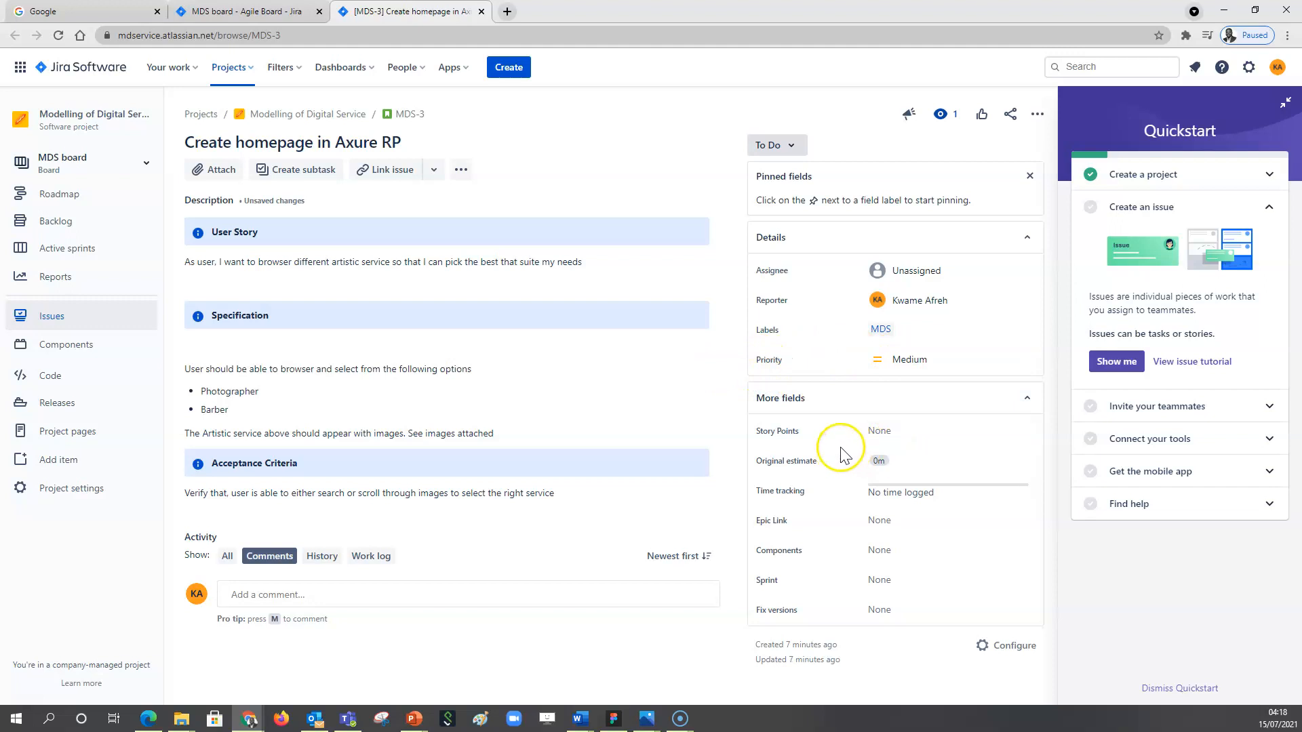
Set the story's Story Points to 1
click(891, 432)
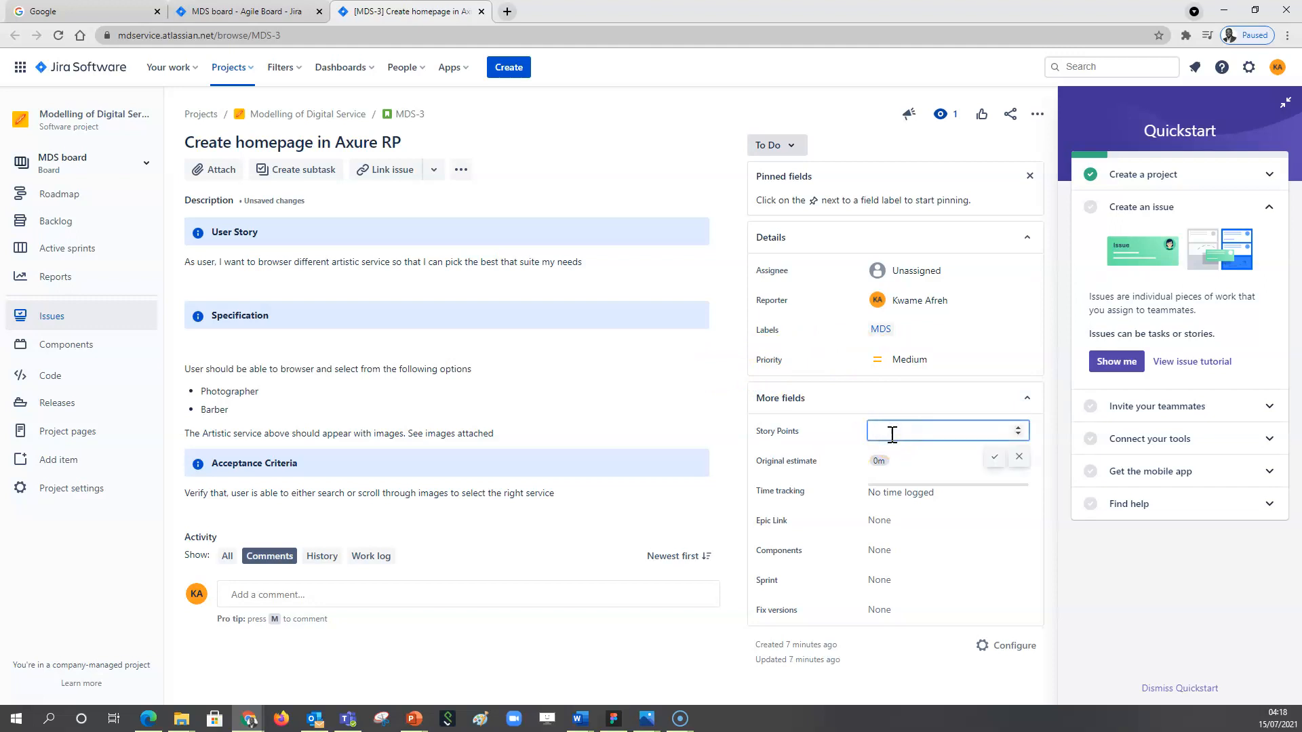
text(1)
click(994, 456)
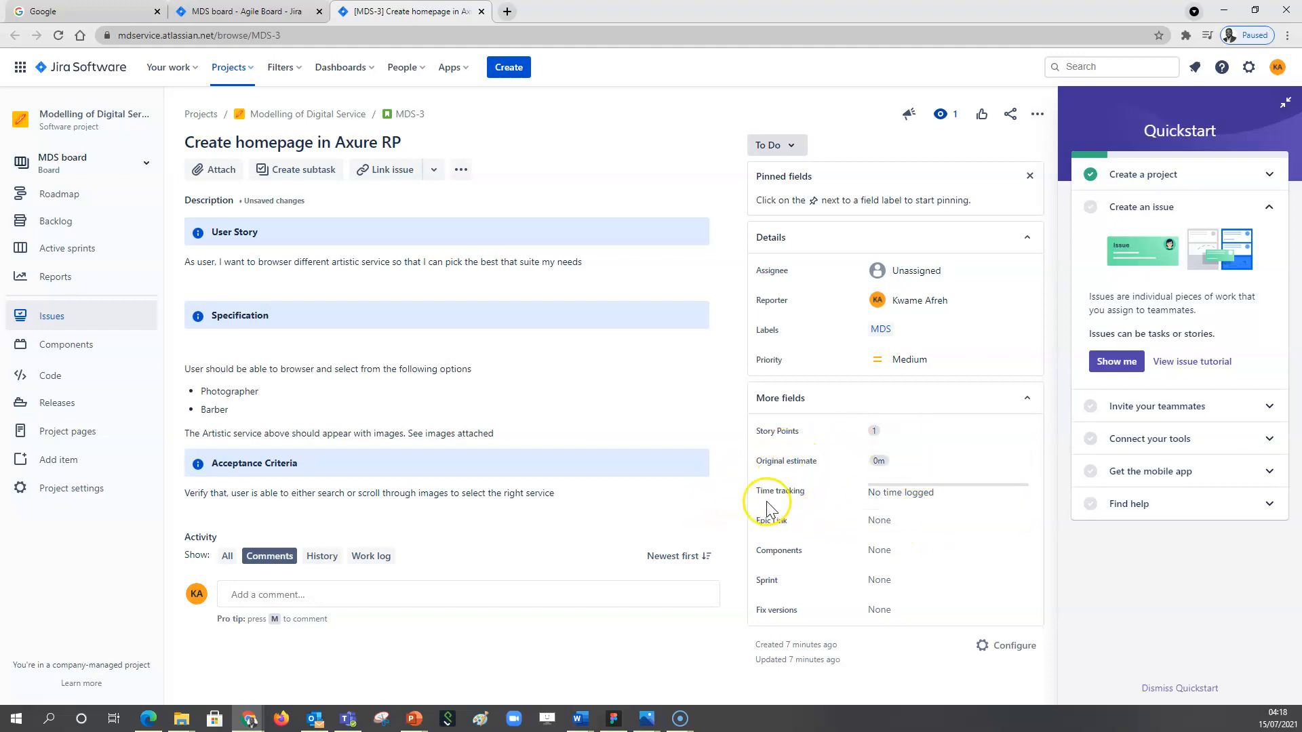
Link the story to the epic Global Artistic Service Platform (MDS-1)
click(884, 521)
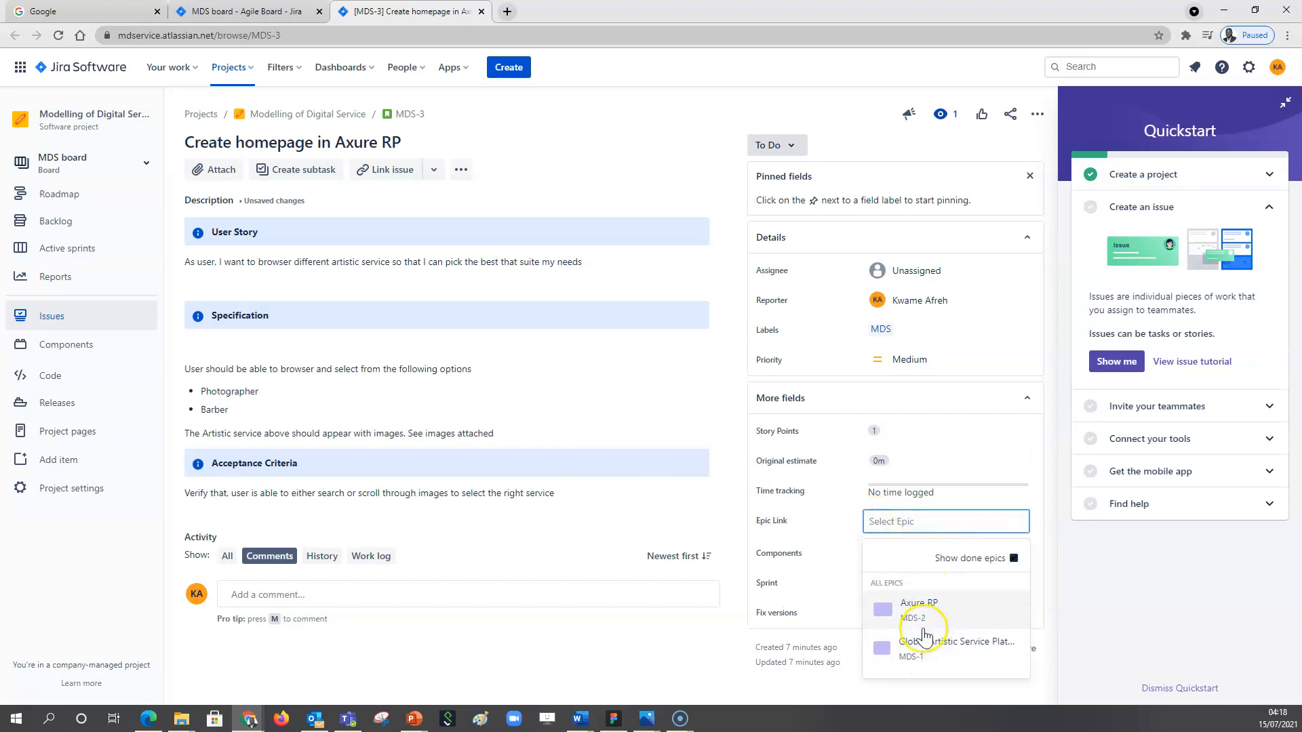
click(947, 653)
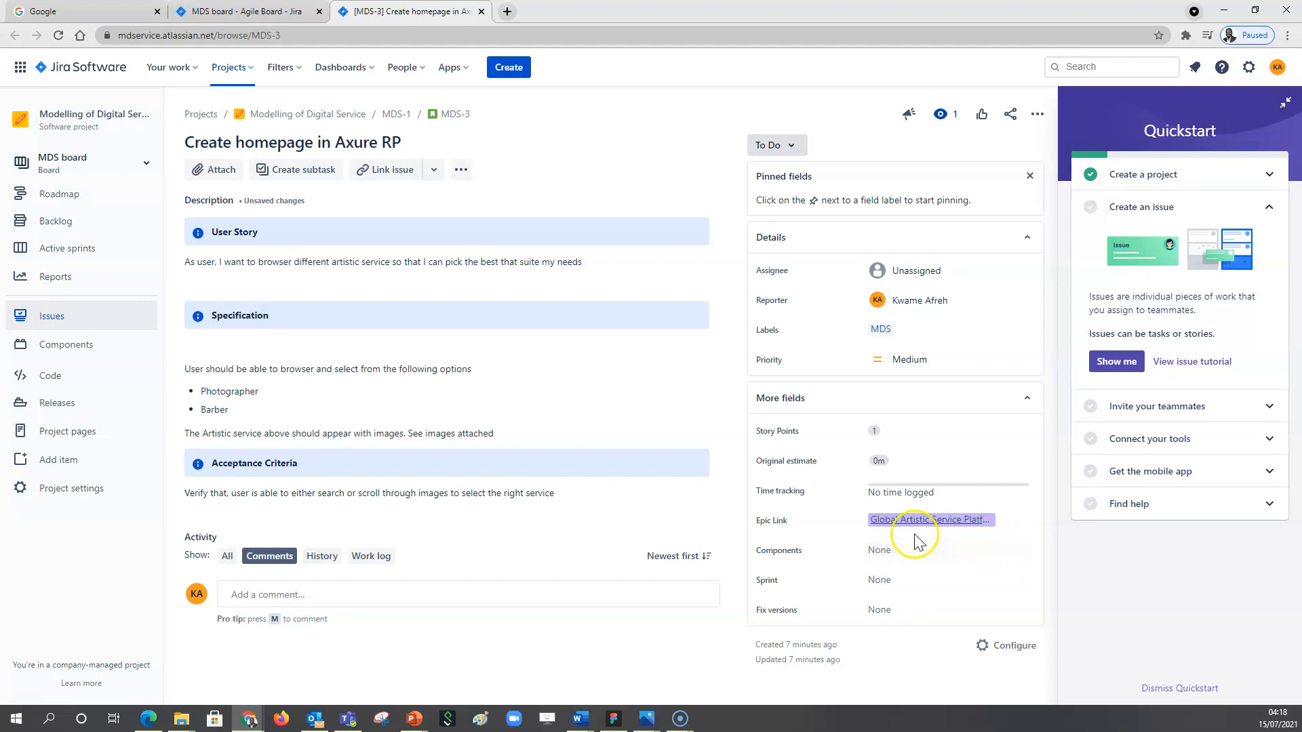
mouse_move(957, 528)
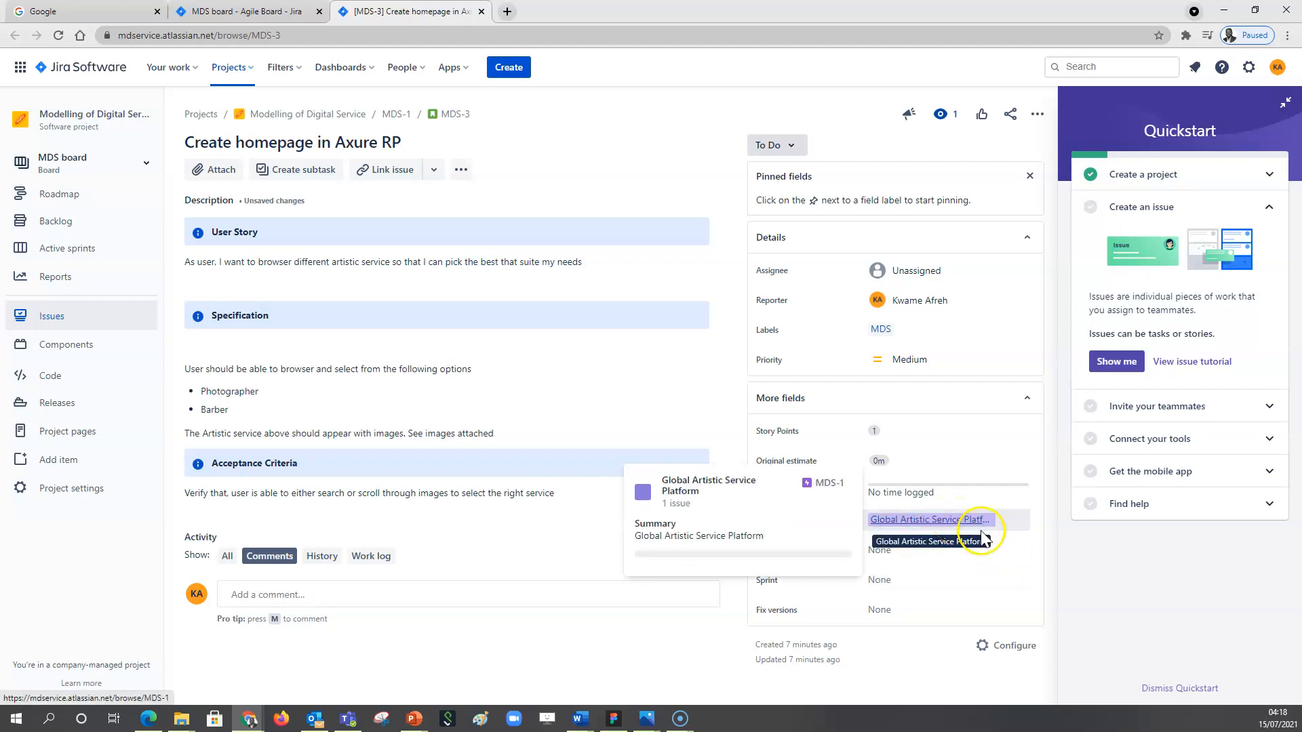
Replace the story's MDS label with the new label GAS
click(901, 327)
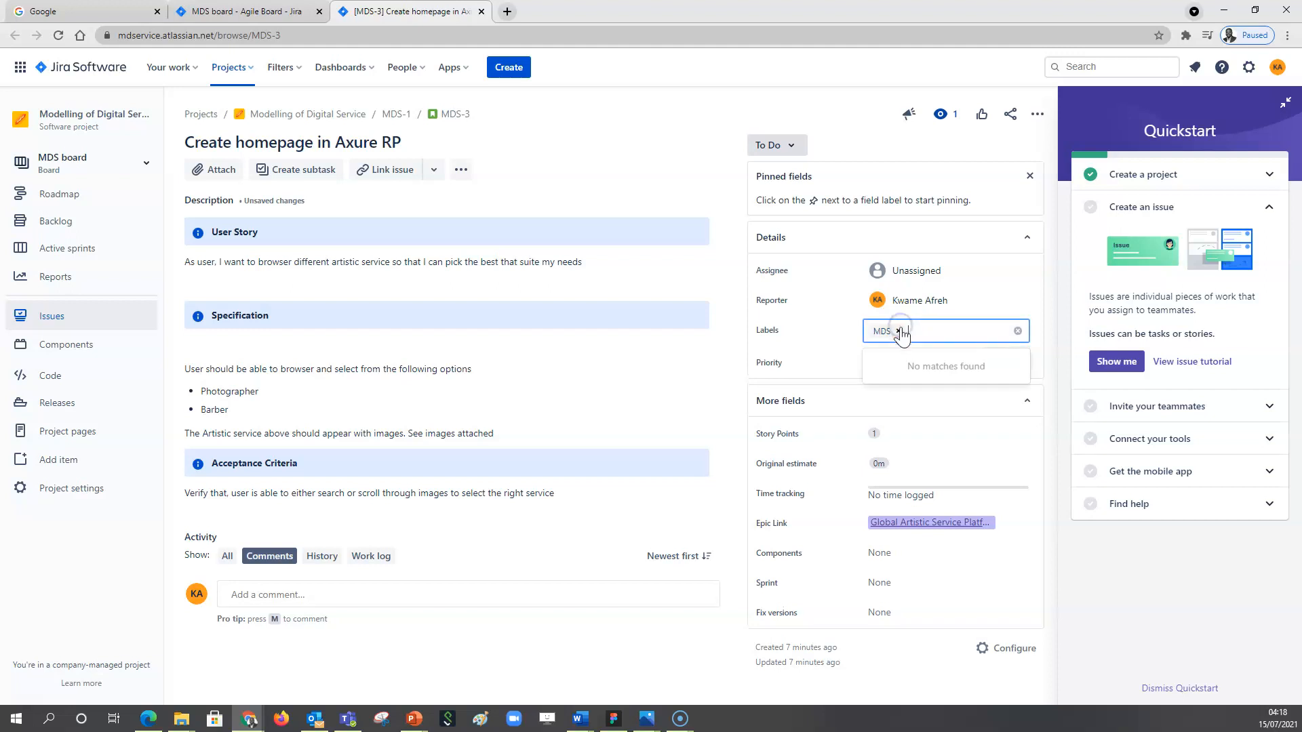
click(901, 333)
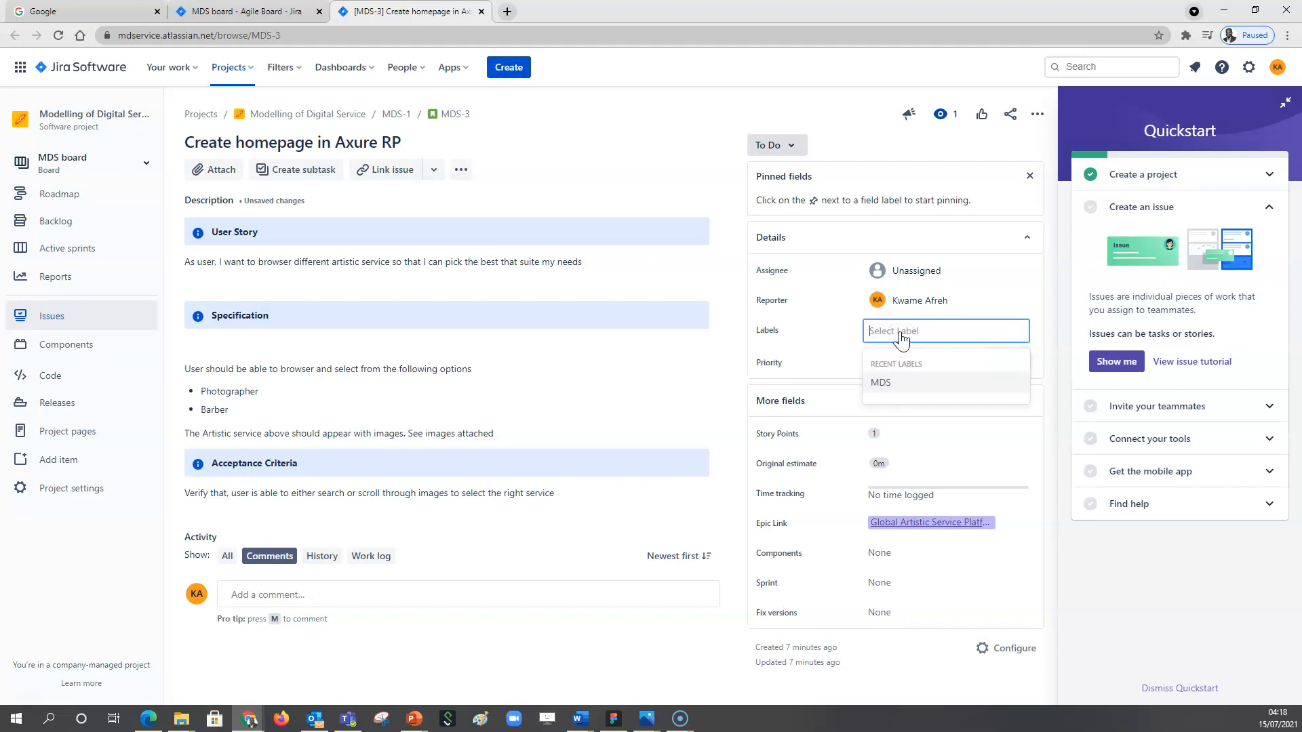
text(g)
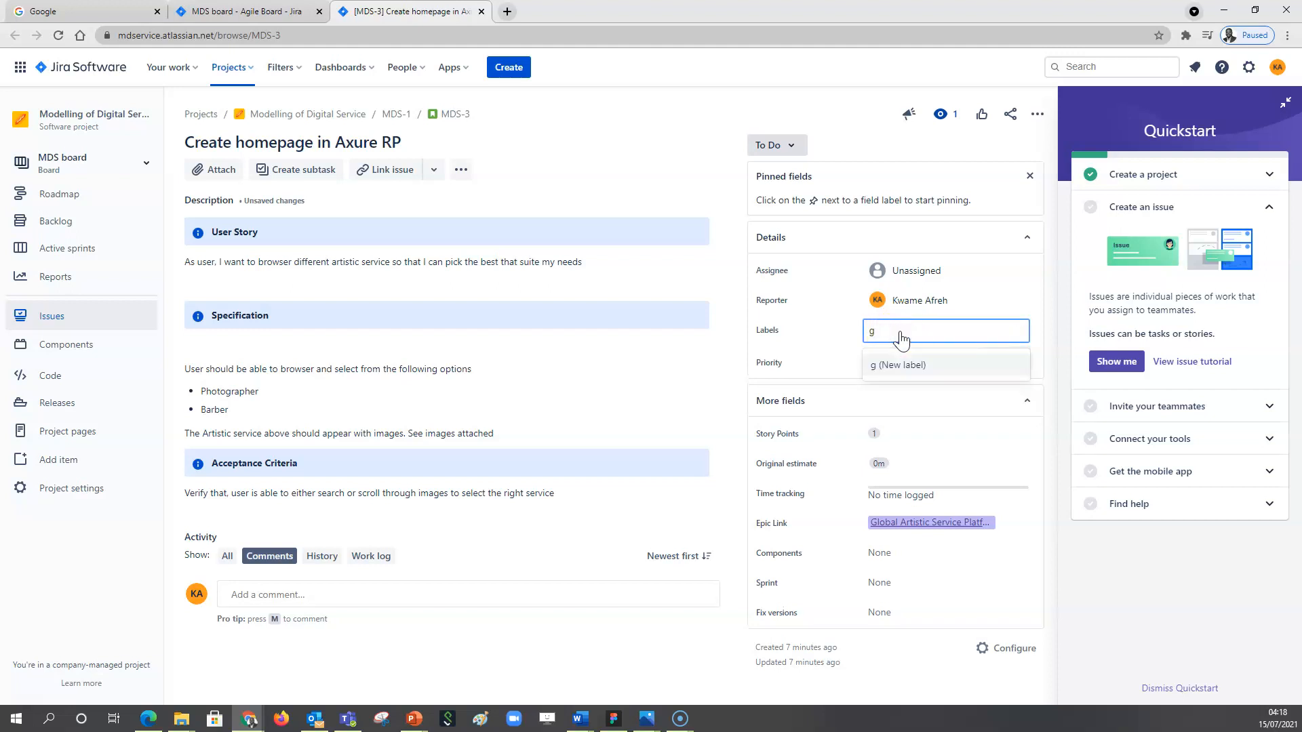
key(BackSpace)
text(GAS)
click(887, 366)
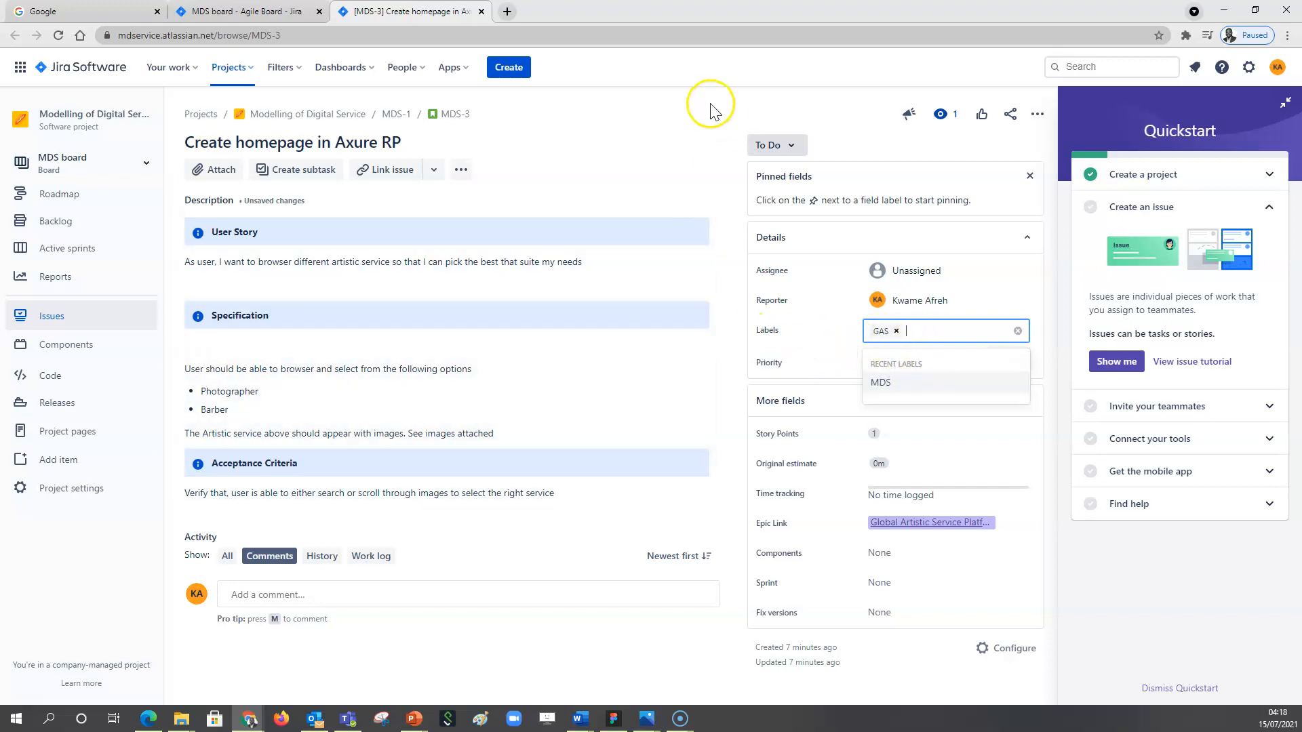
click(704, 139)
click(727, 107)
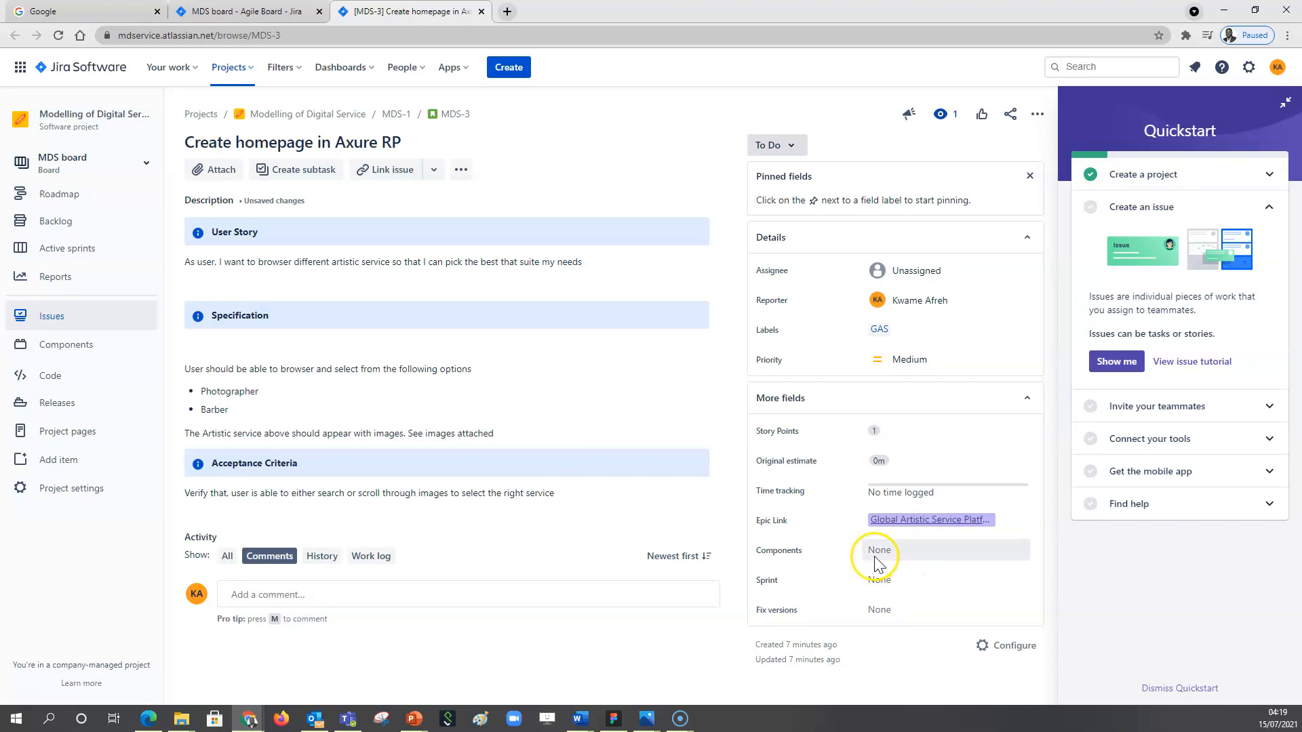
Create a new sprint from the backlog and move the story Create homepage in Axure RP into it
click(881, 582)
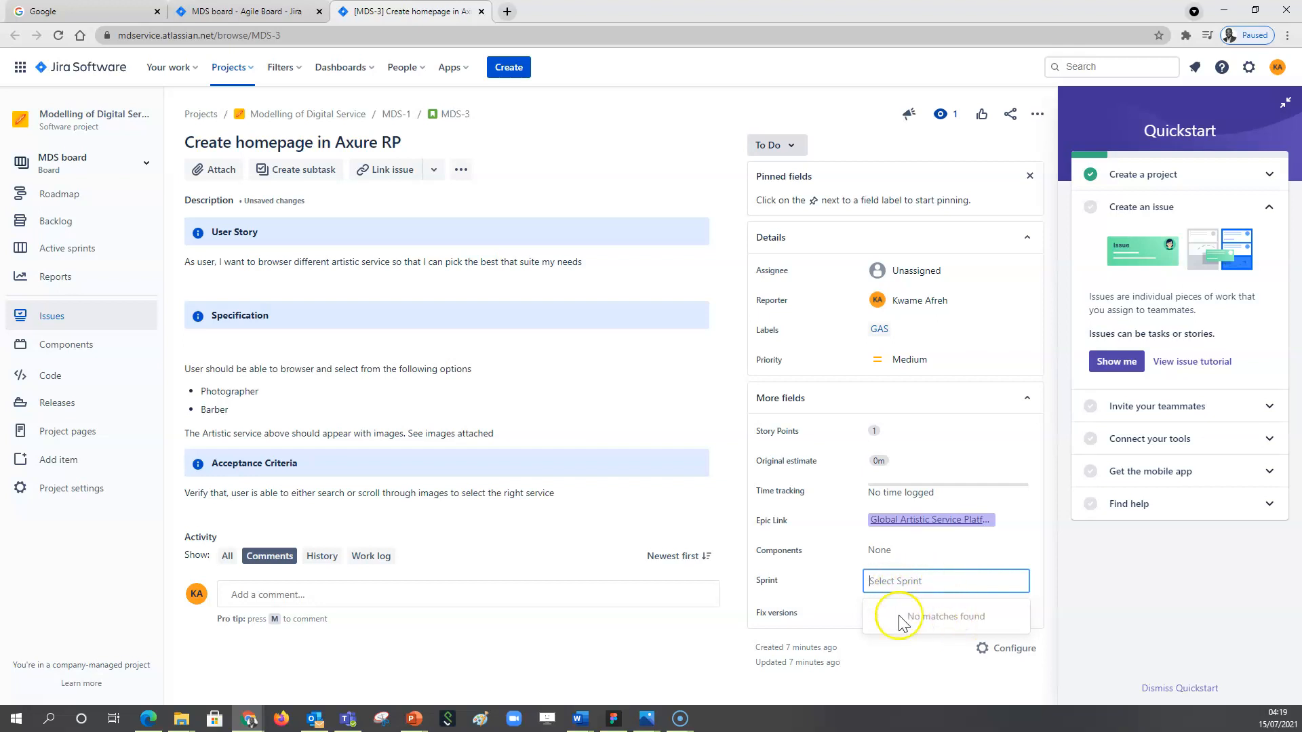
click(654, 144)
click(61, 224)
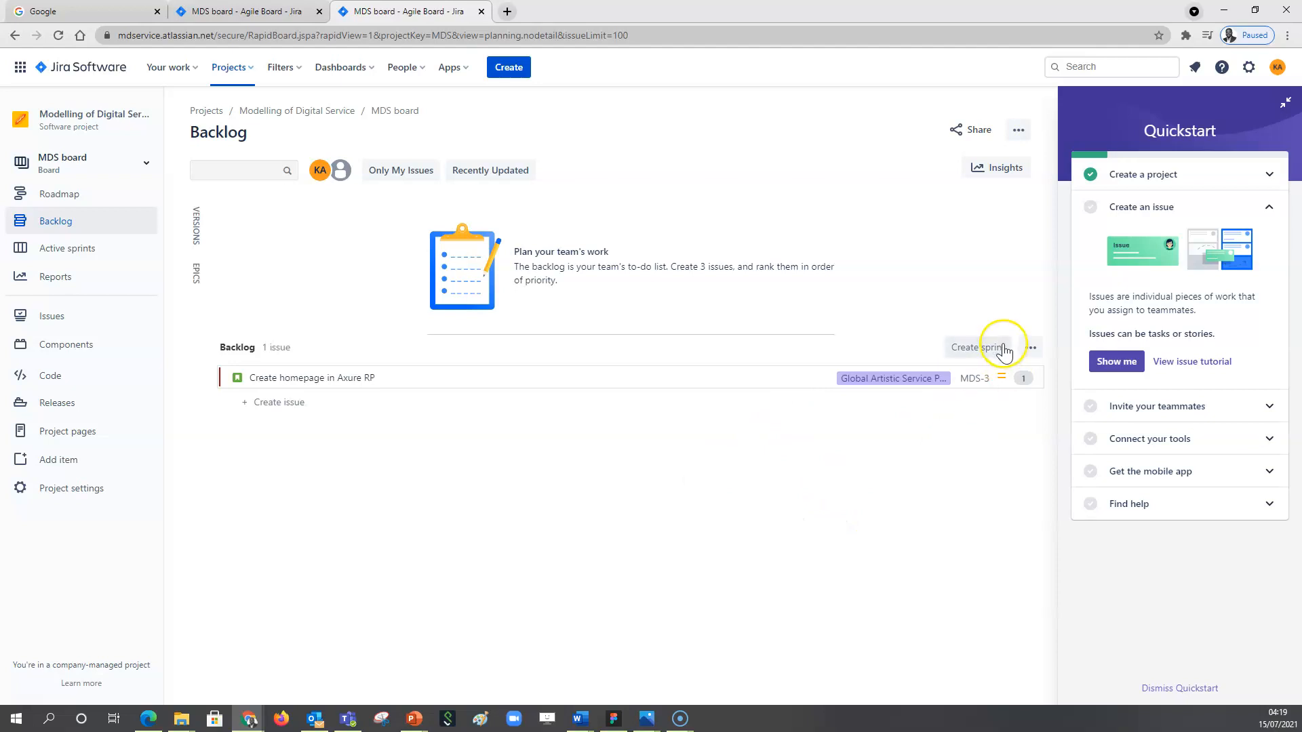
click(977, 348)
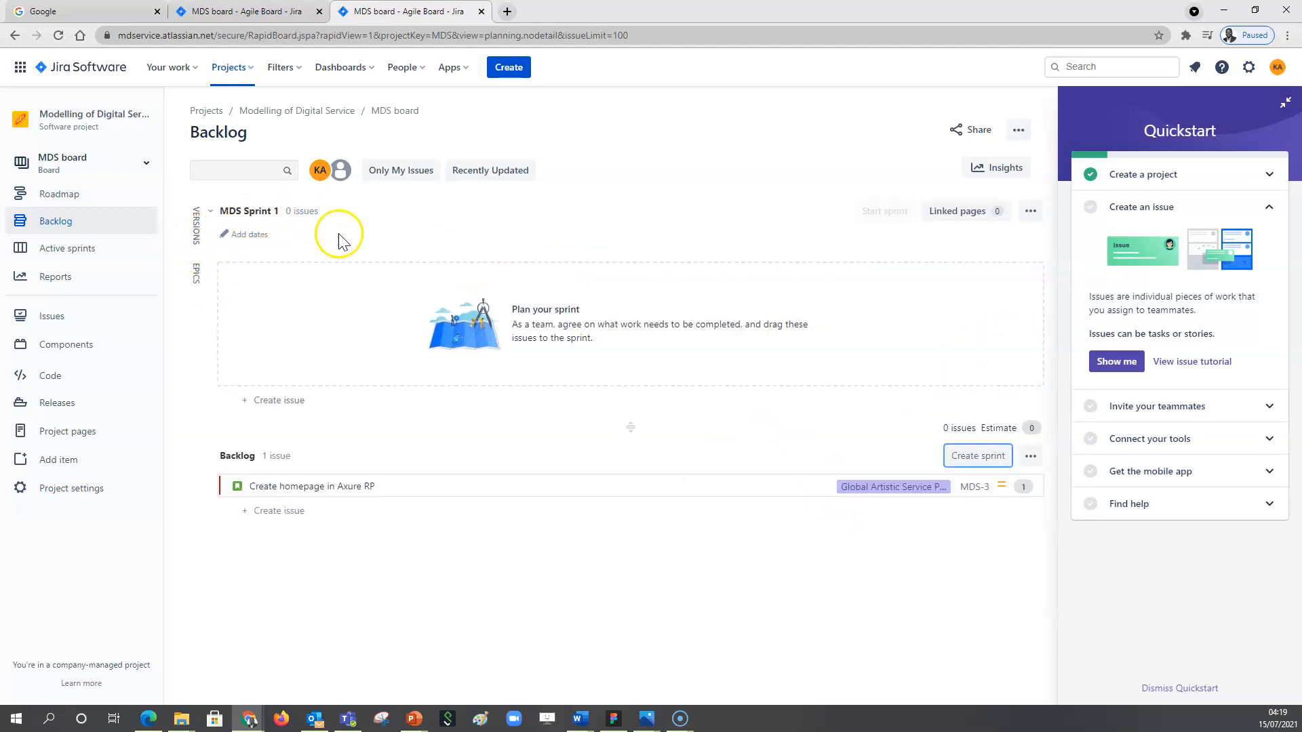
drag(332, 486, 332, 316)
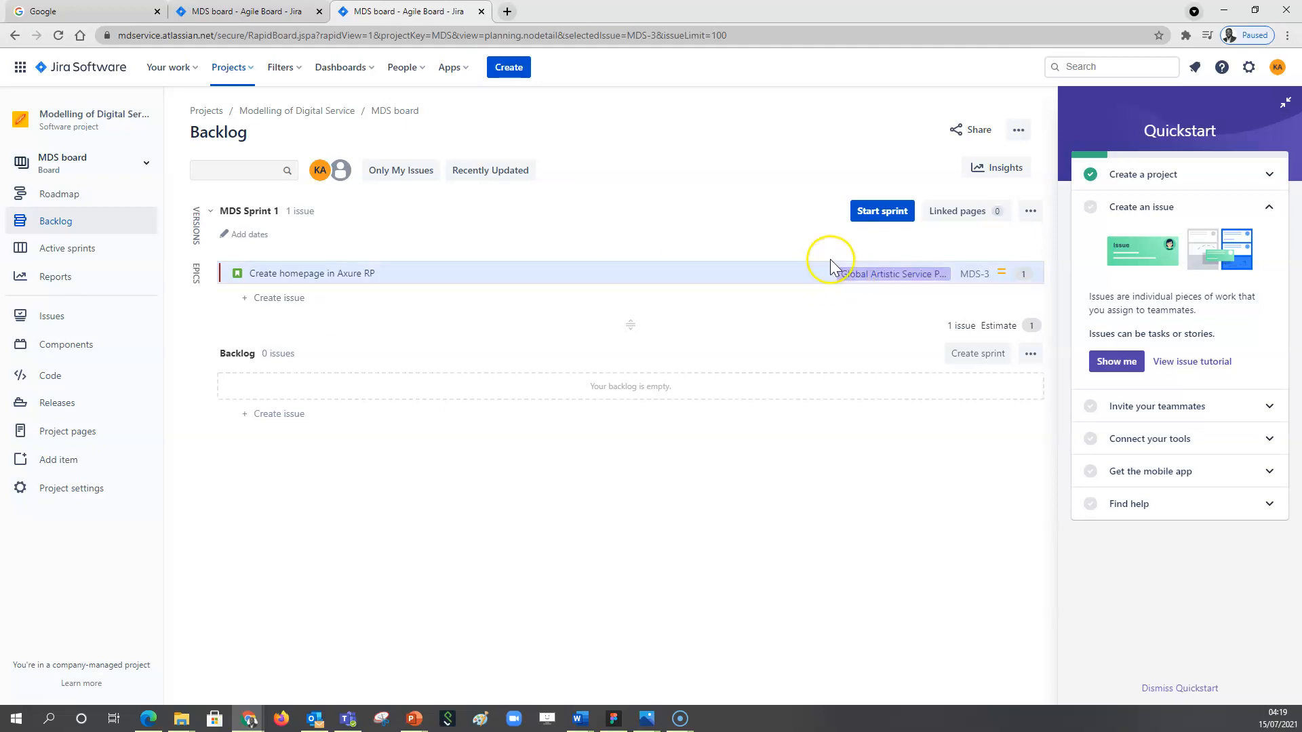
Check the board's active sprints and return to the backlog
click(58, 248)
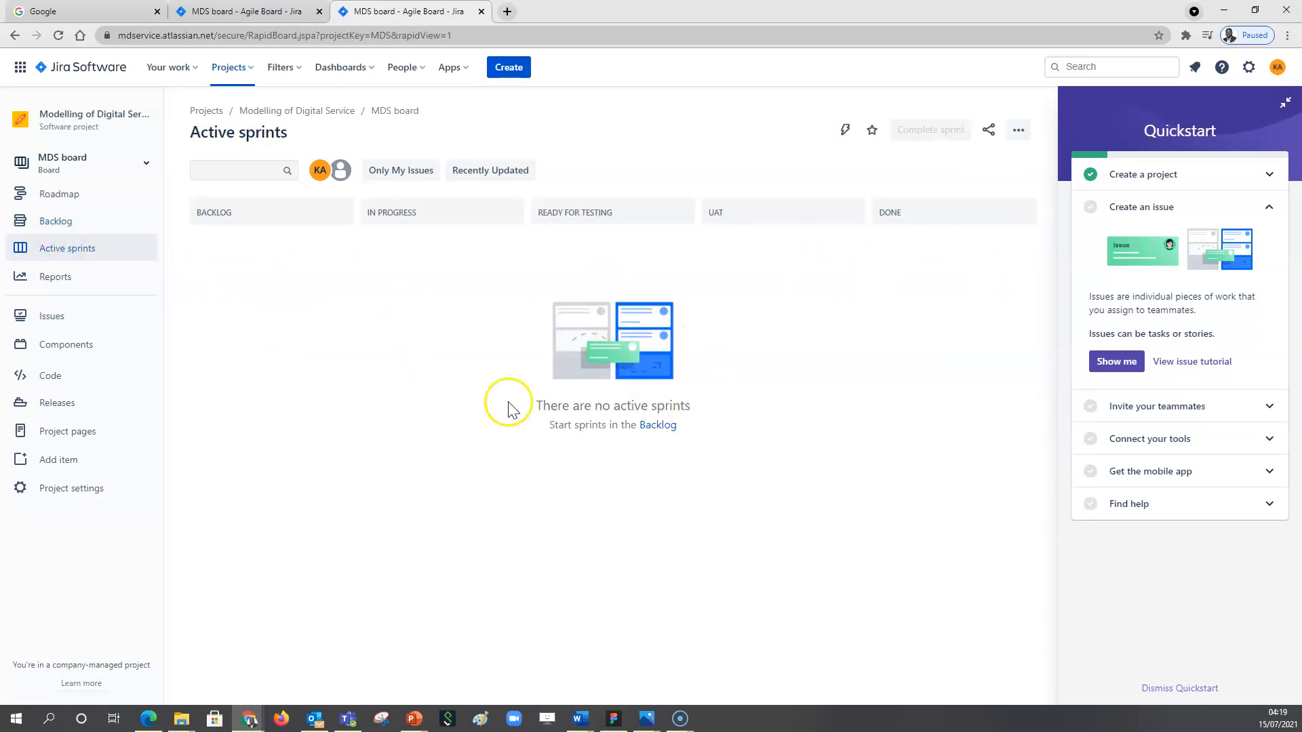
click(64, 228)
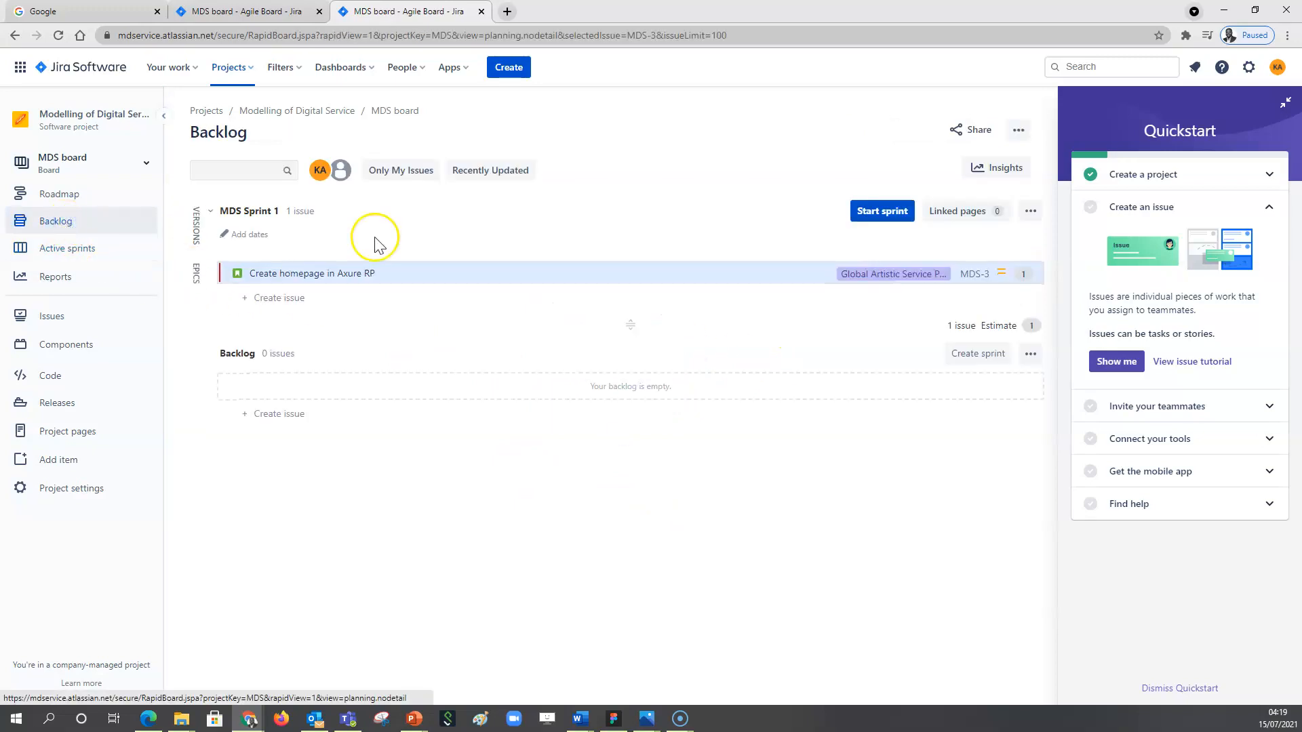